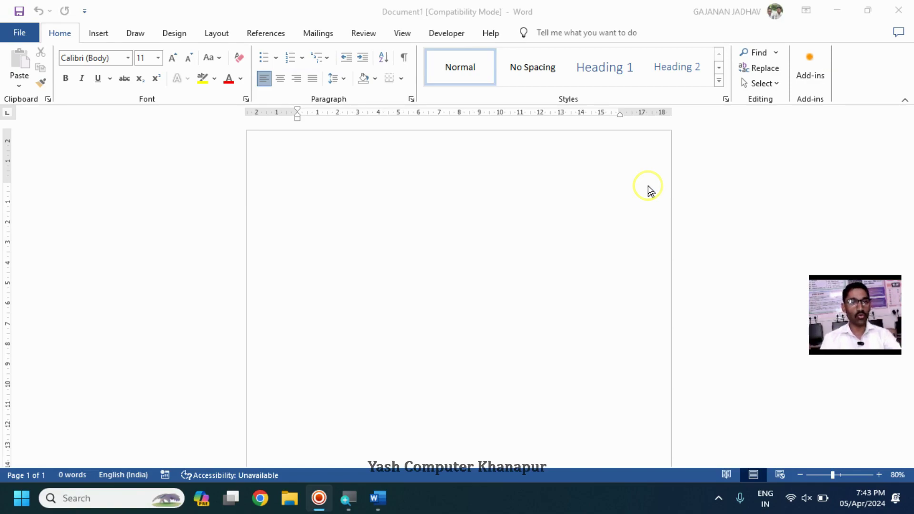
- Close the open document and relaunch Word with a new blank document
left_click(901, 18)
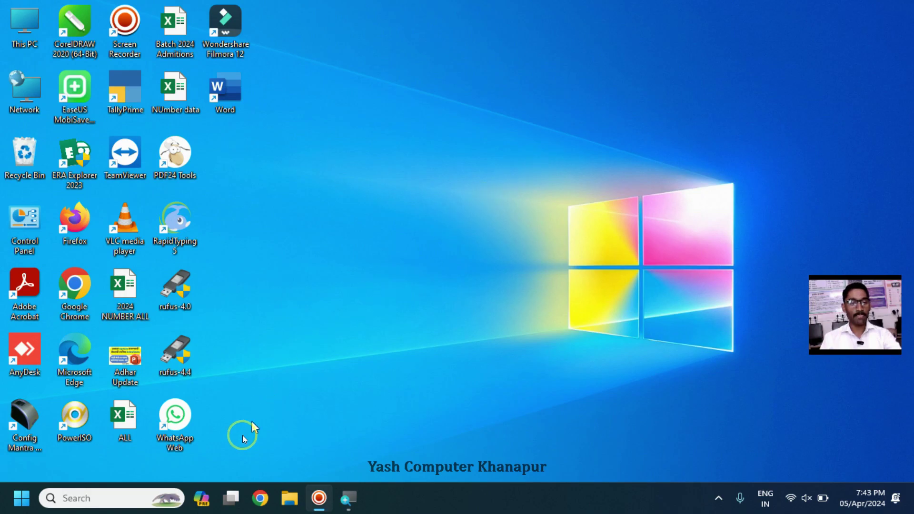
left_click(21, 500)
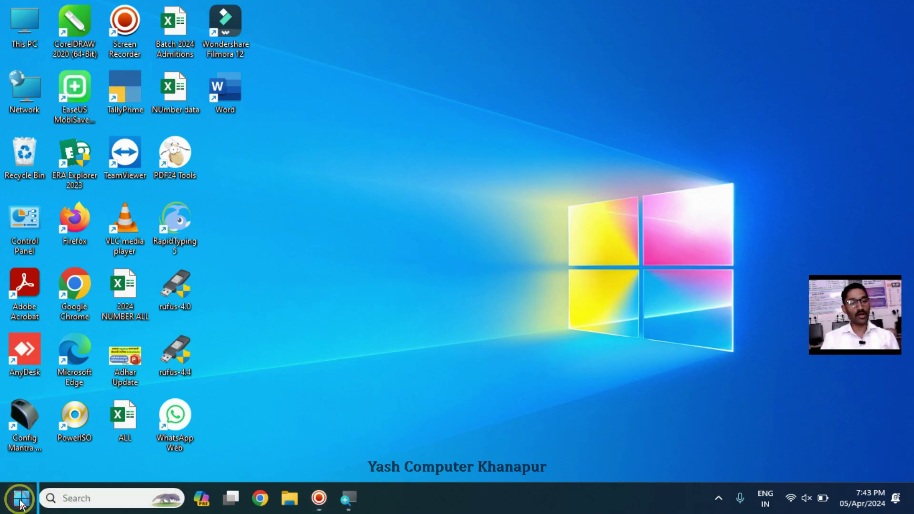
left_click(21, 500)
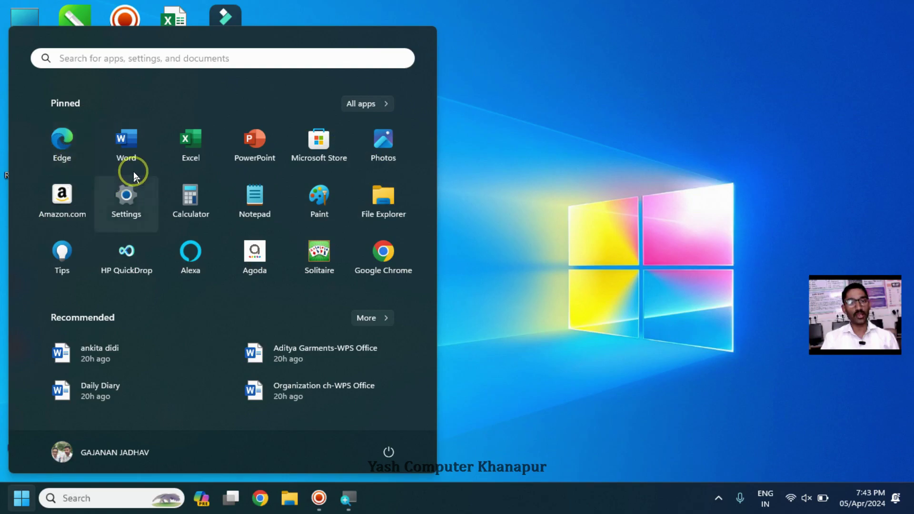
left_click(140, 147)
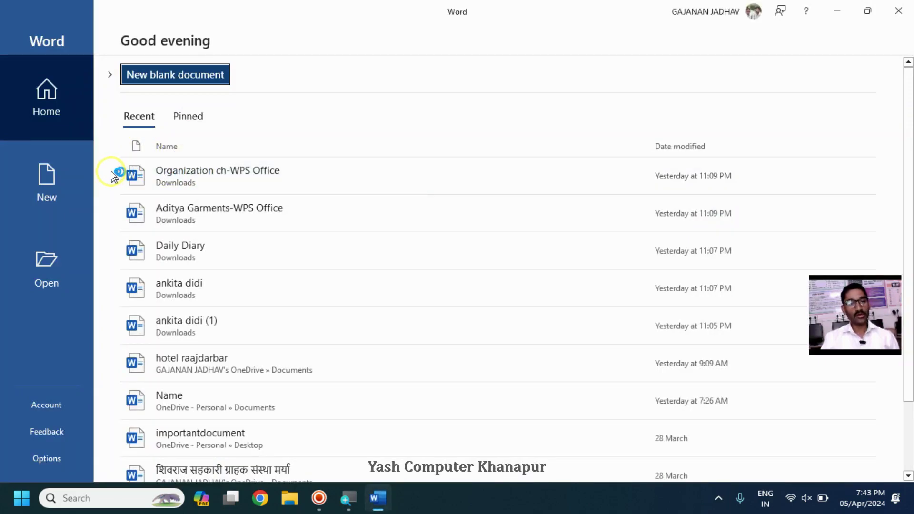
left_click(61, 179)
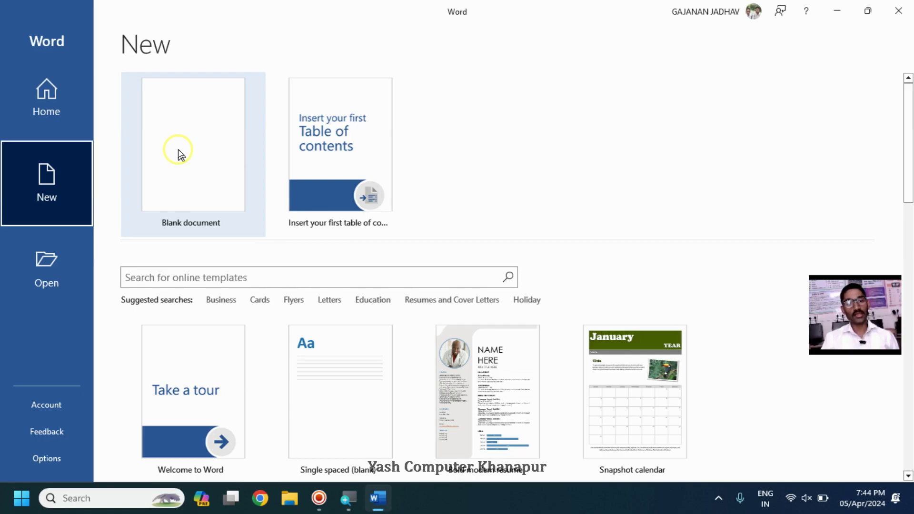
left_click(178, 149)
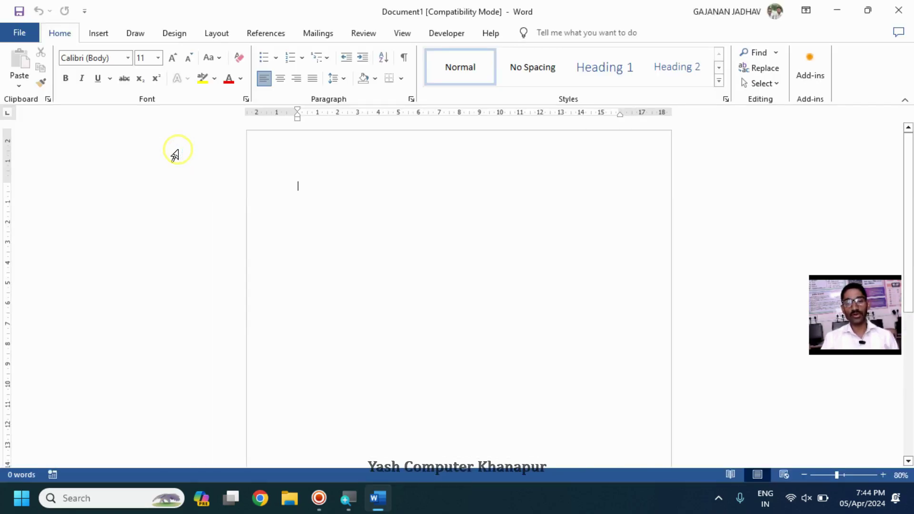
scroll(326, 257, "up", 2)
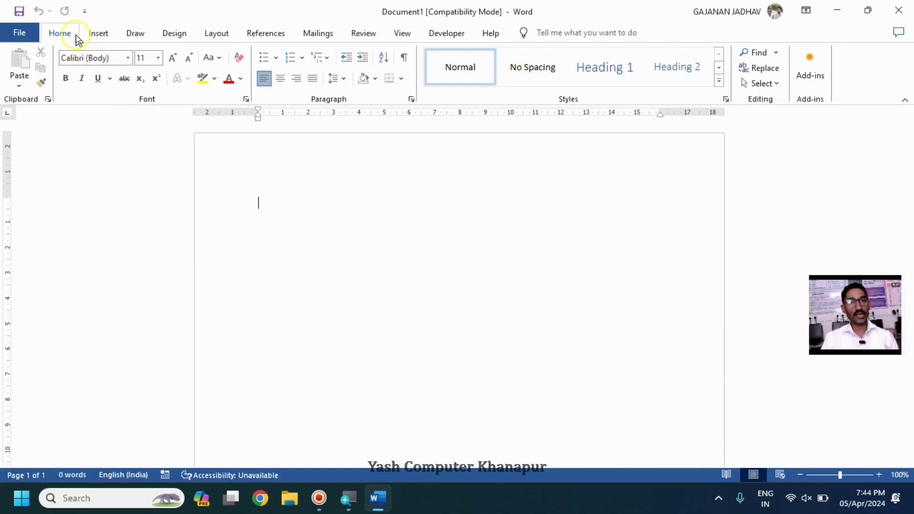
left_click(73, 120)
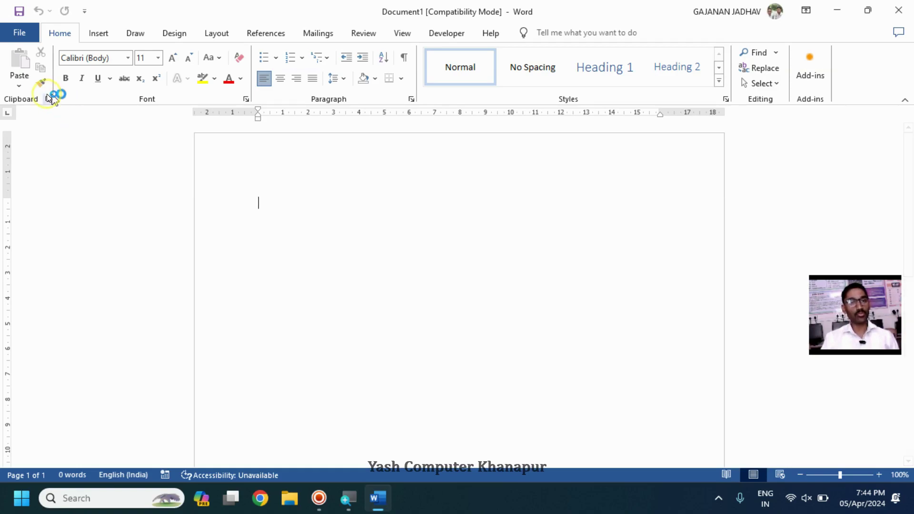
left_click(30, 101)
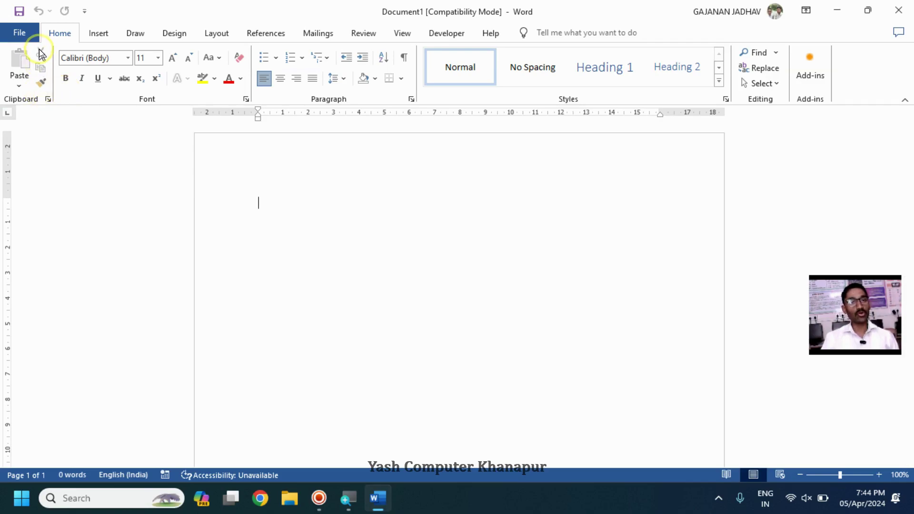
left_click(99, 96)
left_click(327, 99)
left_click(550, 98)
left_click(64, 30)
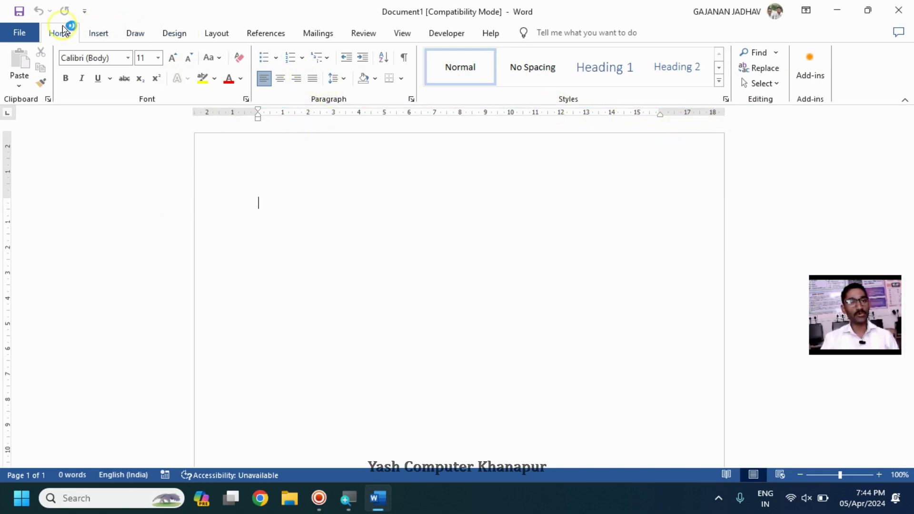
left_click(30, 102)
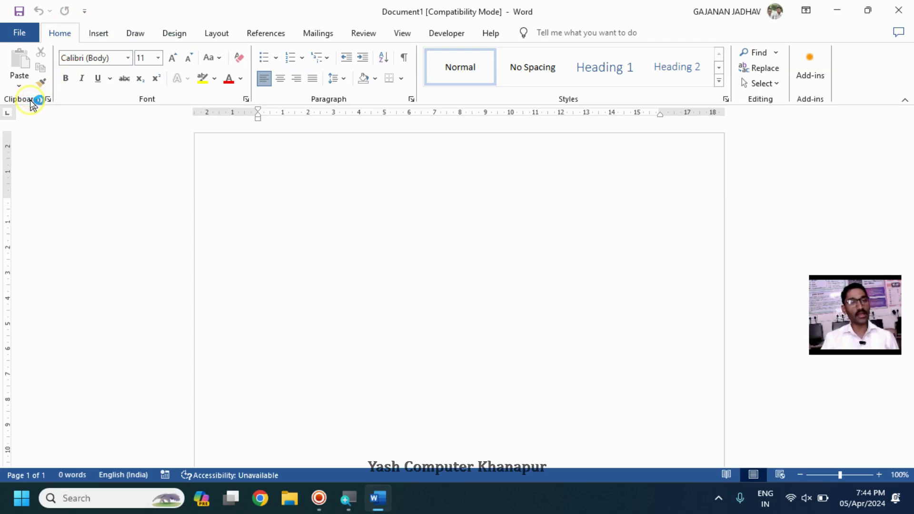
- Fill the blank document with sample paragraphs using the =rand() function at 130% zoom
scroll(268, 200, "up", 3)
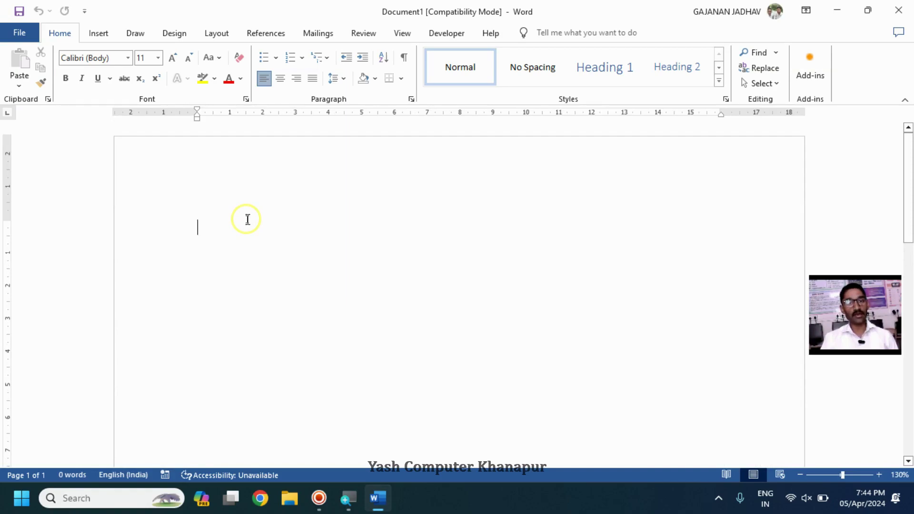
type("=rand(")
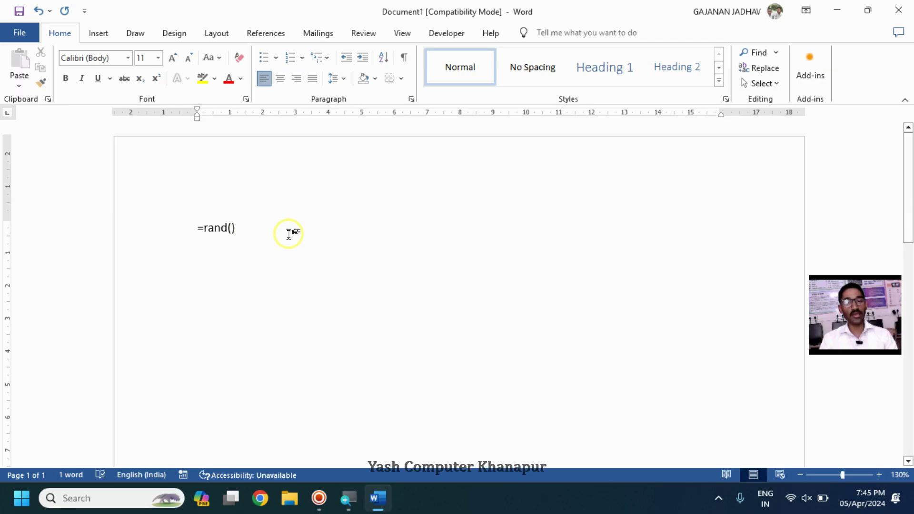
key("Return")
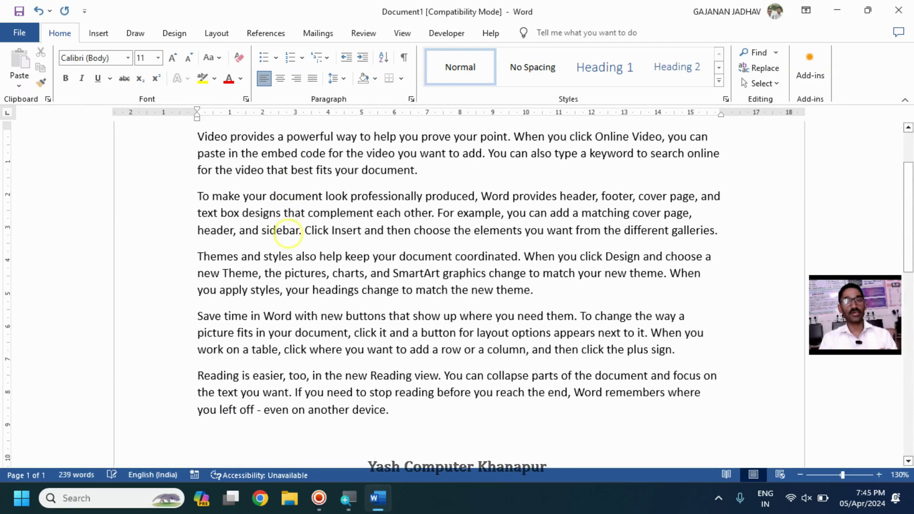
scroll(293, 150, "up", 1)
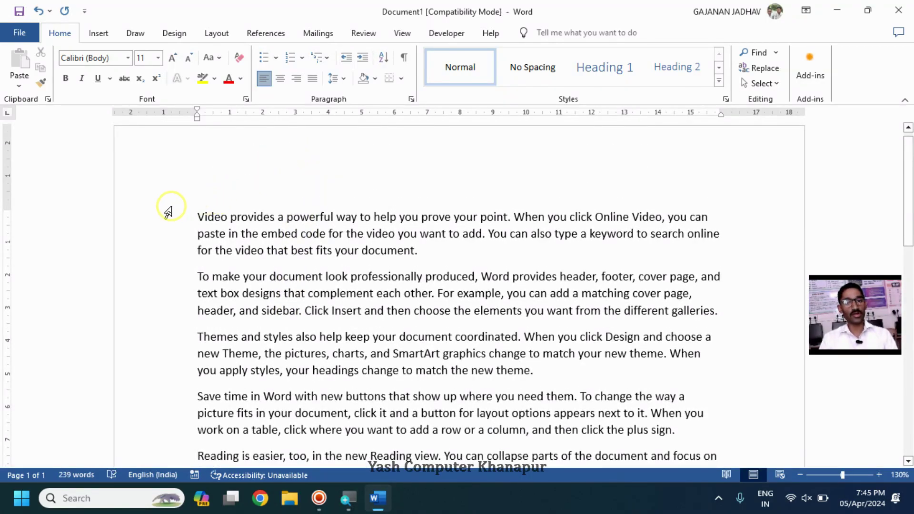
left_click_drag(173, 219, 253, 265)
scroll(255, 266, "up", 4)
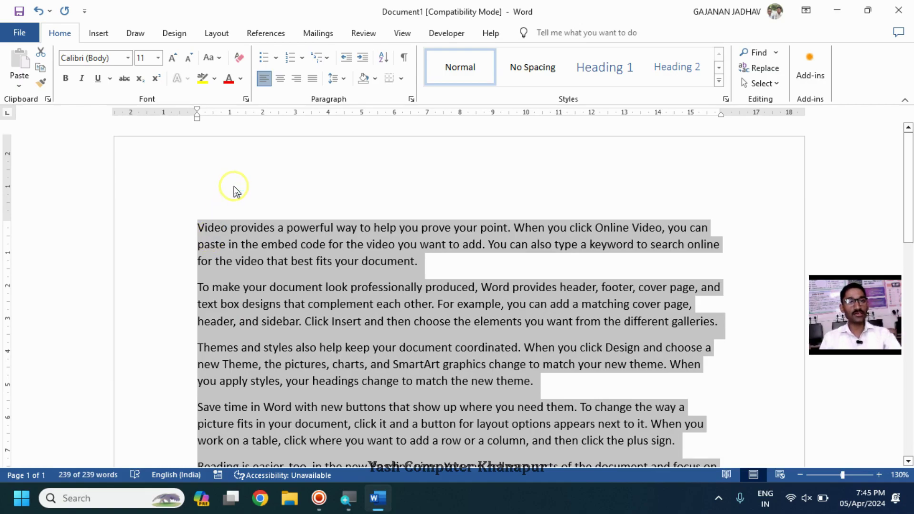
left_click(177, 232)
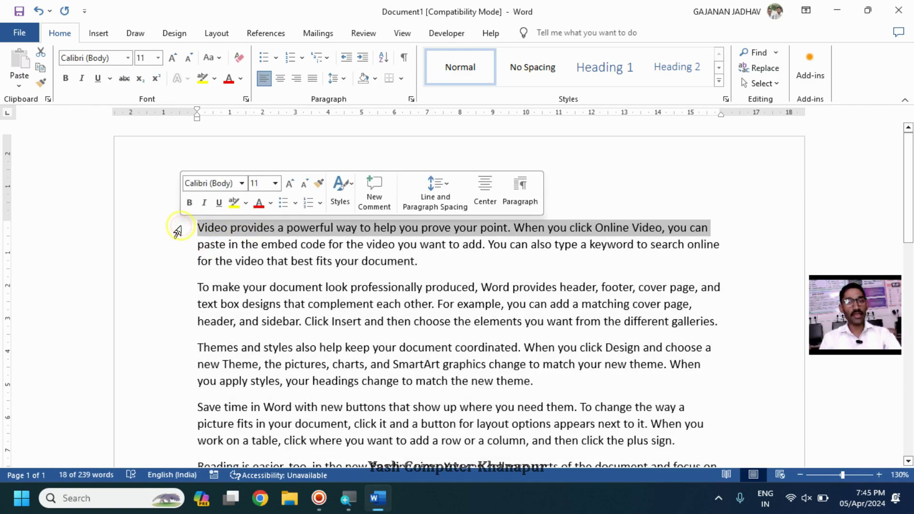
left_click_drag(175, 225, 180, 255)
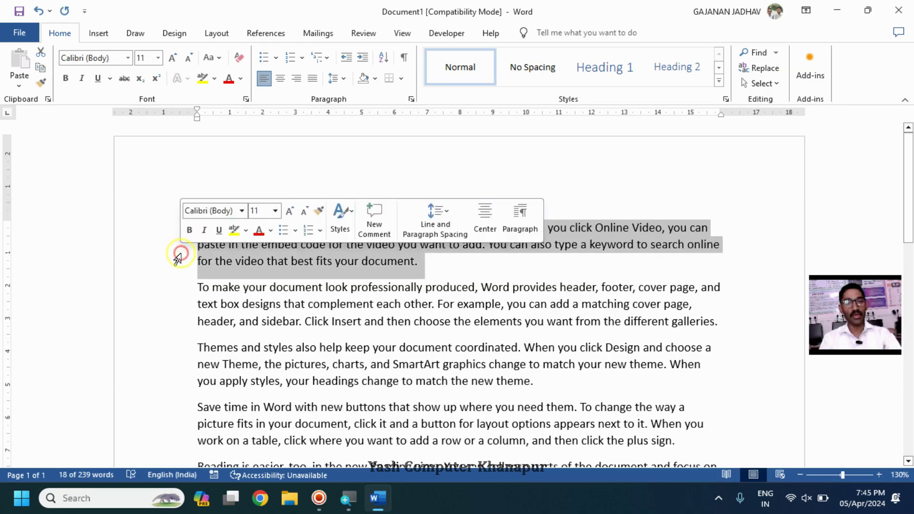
left_click(369, 267)
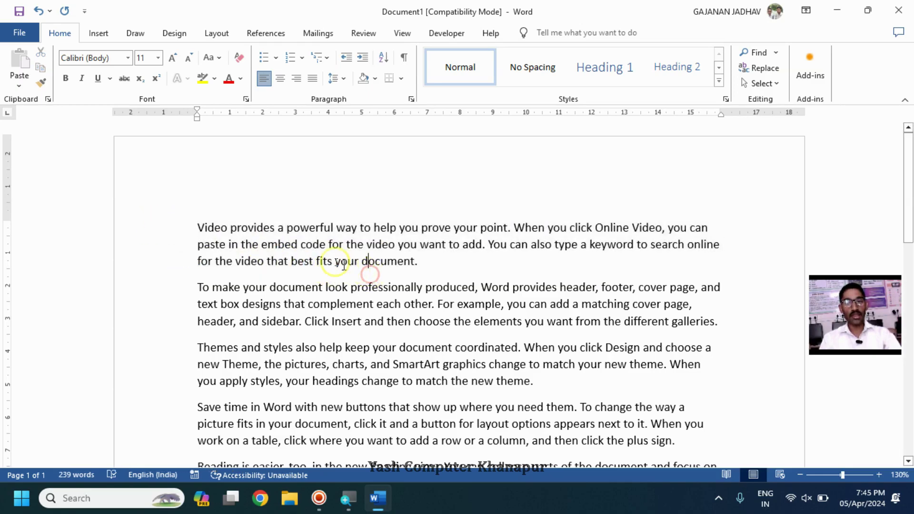
left_click_drag(197, 233, 433, 262)
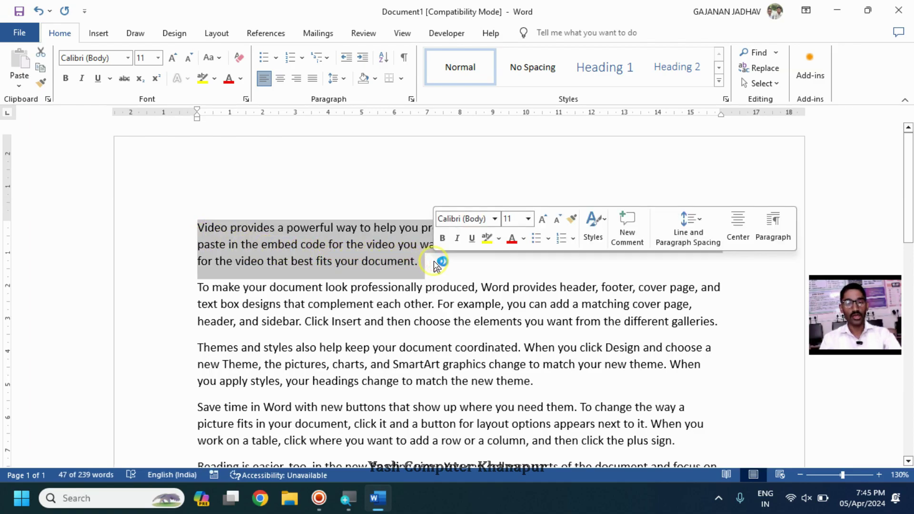
left_click(434, 263)
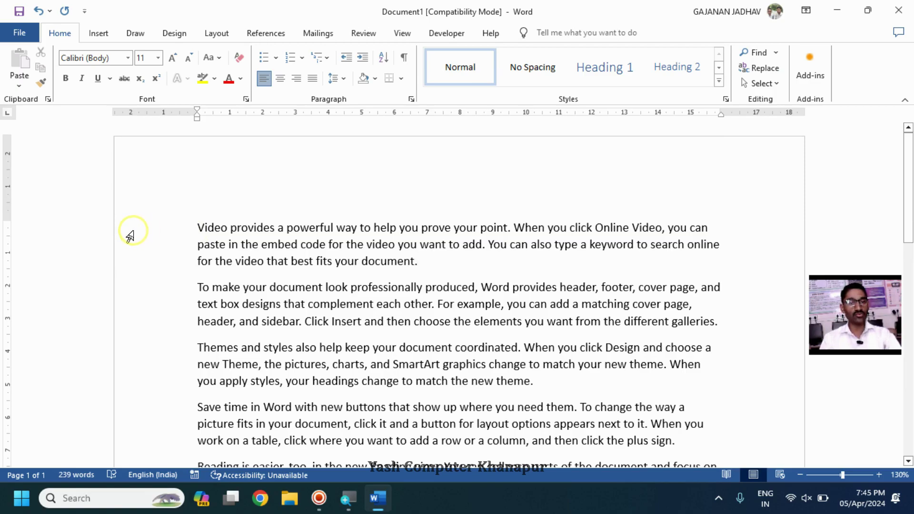
left_click_drag(133, 231, 129, 267)
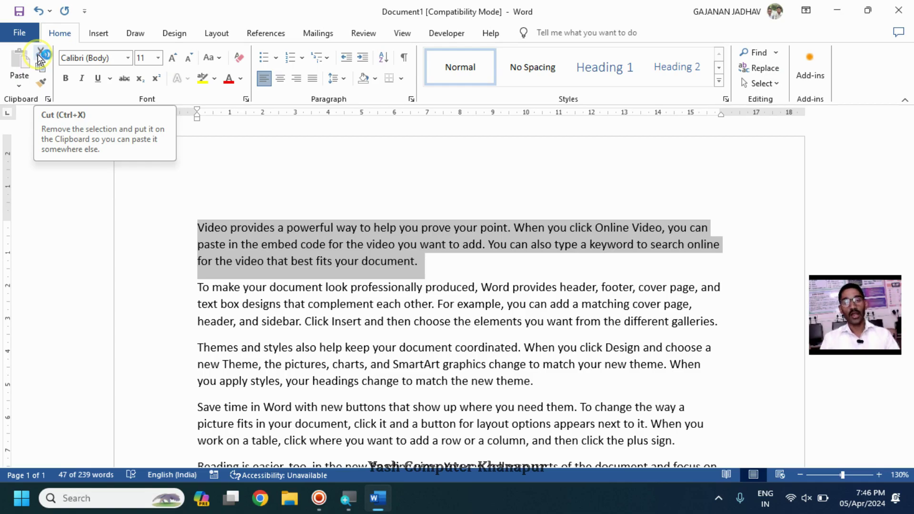
scroll(227, 238, "down", 3)
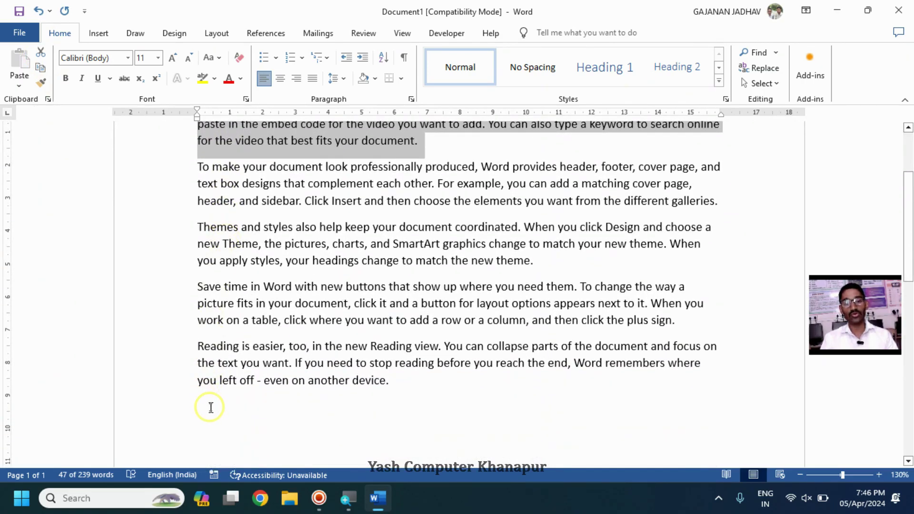
left_click(211, 407)
scroll(170, 271, "up", 3)
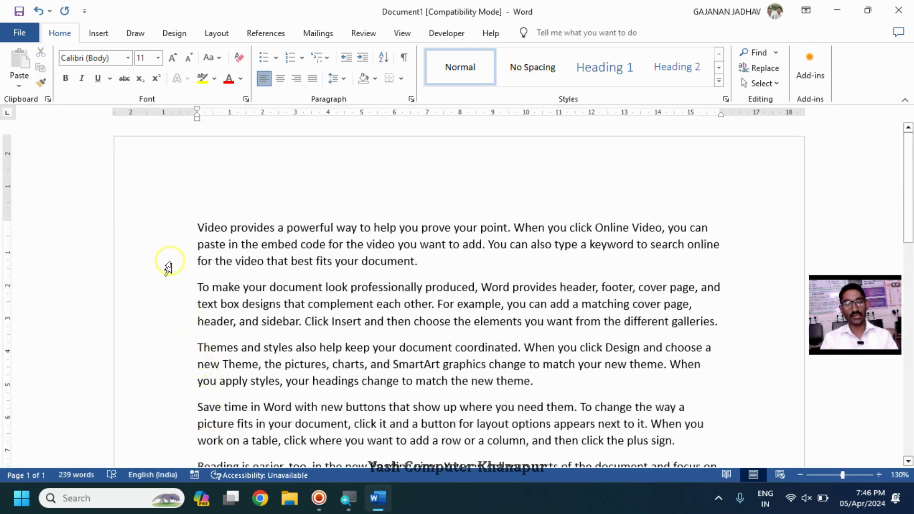
- Cut the first paragraph, beginning "Video provides a powerful way", and paste it on the empty line after the last paragraph
left_click_drag(159, 224, 164, 267)
key("ctrl+c")
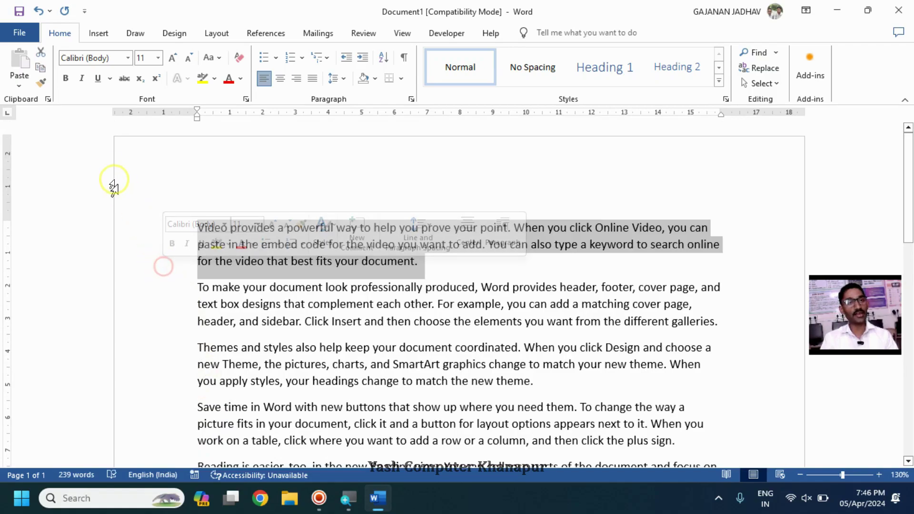
left_click(41, 52)
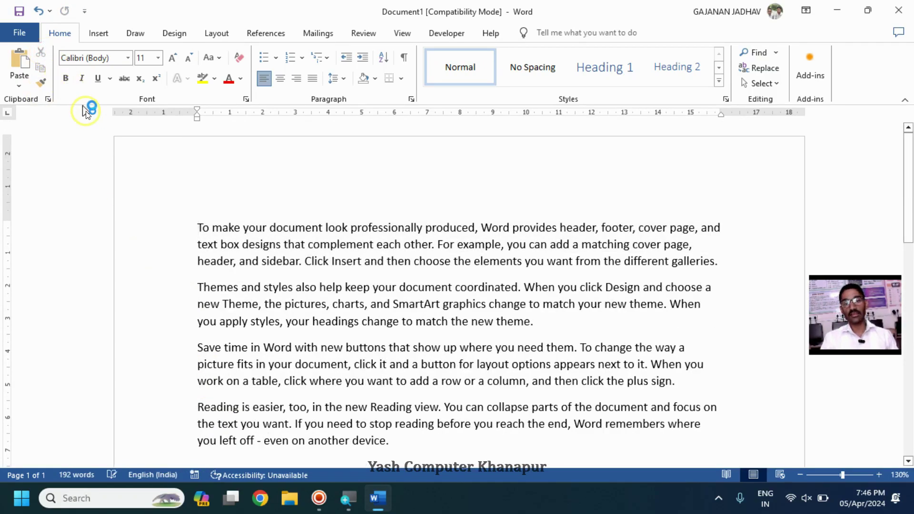
scroll(240, 216, "down", 3)
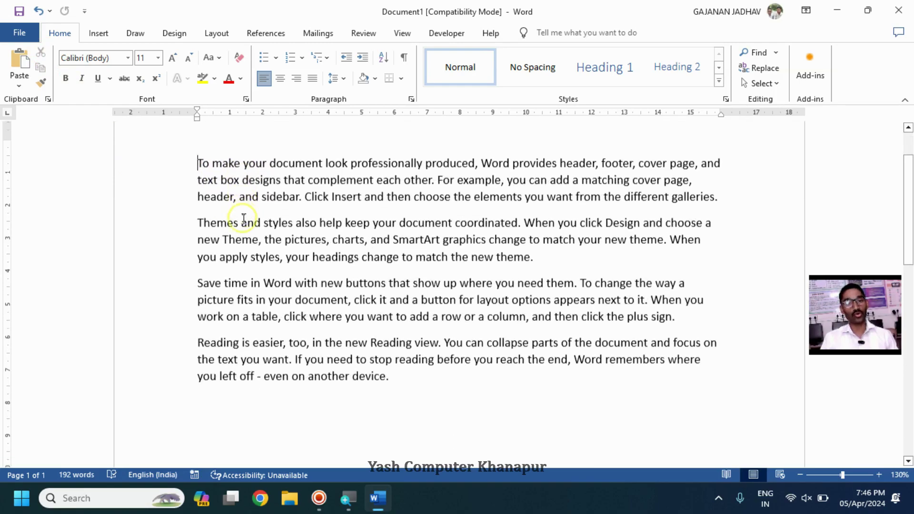
left_click(242, 384)
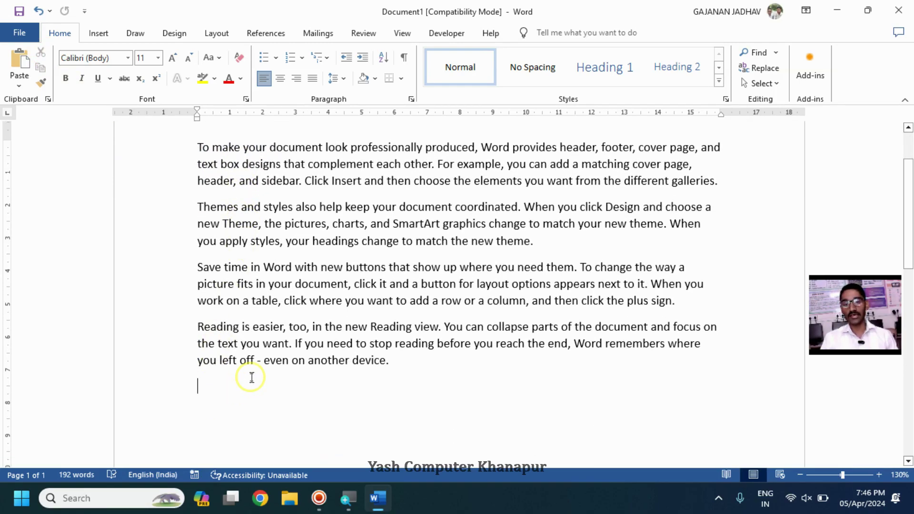
left_click(20, 59)
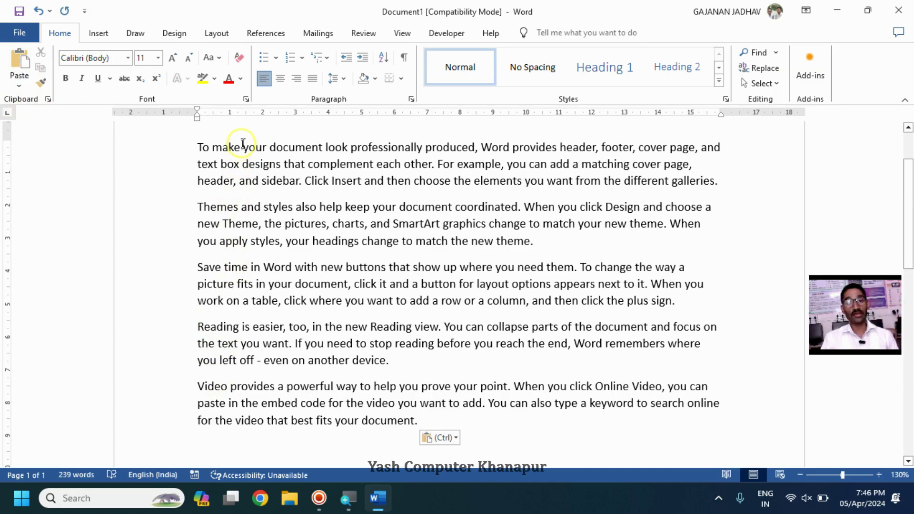
- Copy the last paragraph, beginning "Video provides a powerful way", to the clipboard
left_click_drag(181, 387, 183, 421)
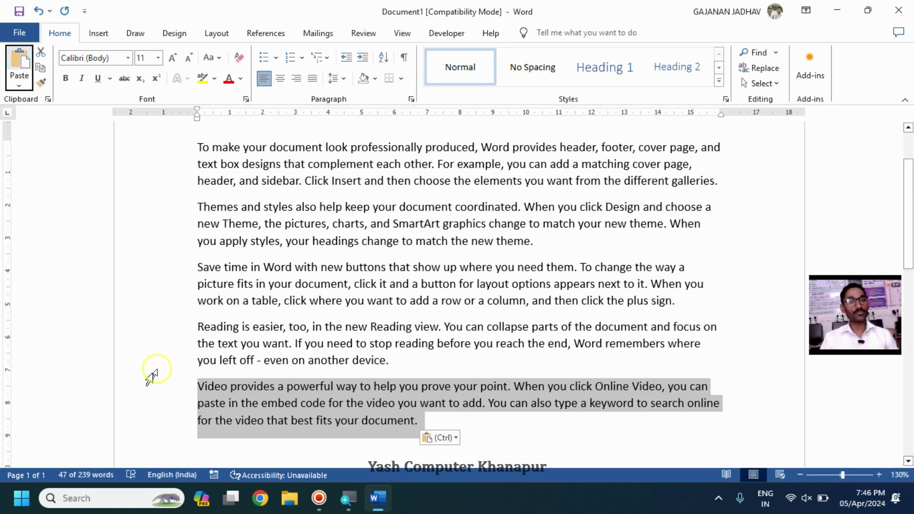
left_click(43, 71)
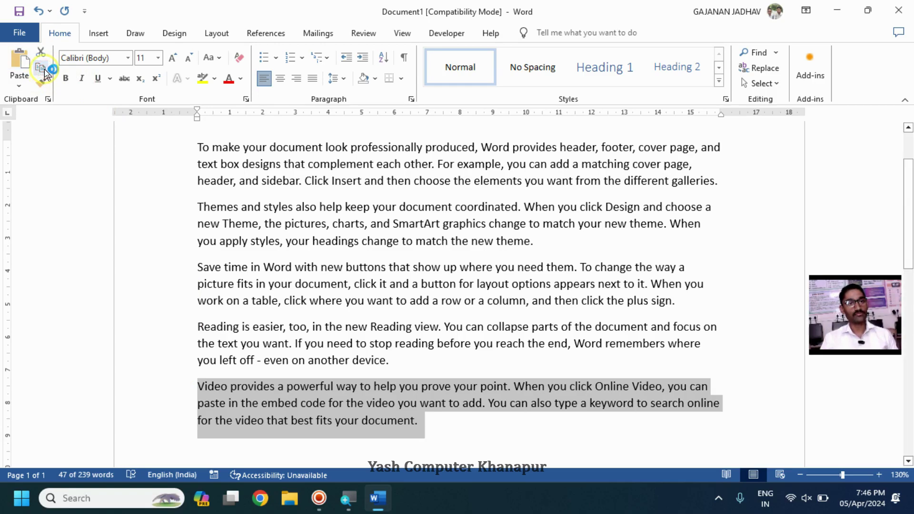
left_click(218, 404)
scroll(219, 399, "up", 3)
left_click_drag(167, 230, 168, 267)
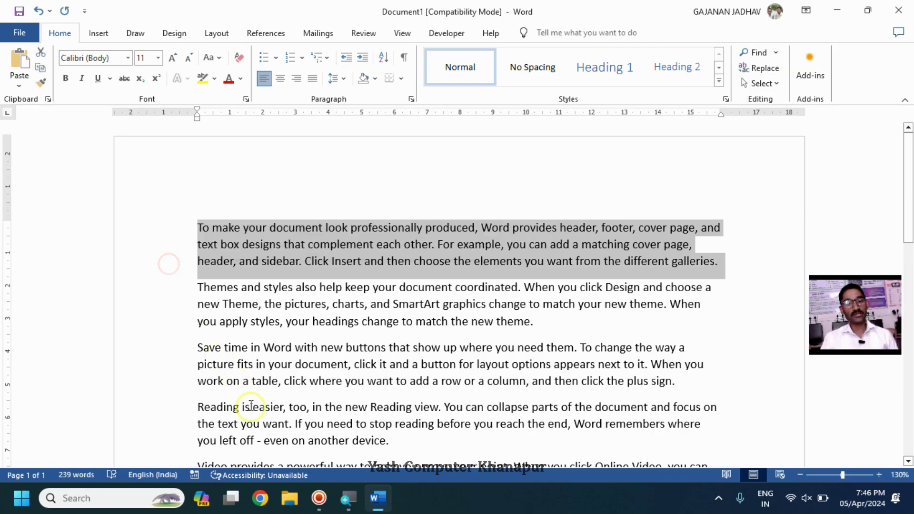
scroll(257, 430, "down", 3)
left_click(257, 364)
scroll(258, 365, "up", 1)
scroll(257, 365, "up", 3)
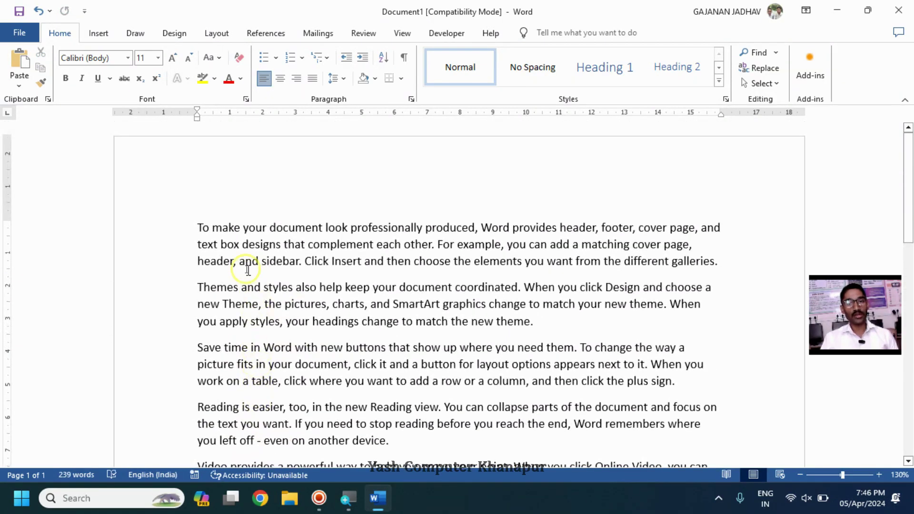
- Copy the first paragraph, beginning "To make your document look", and paste it on the empty line after the last paragraph
left_click_drag(188, 231, 185, 288)
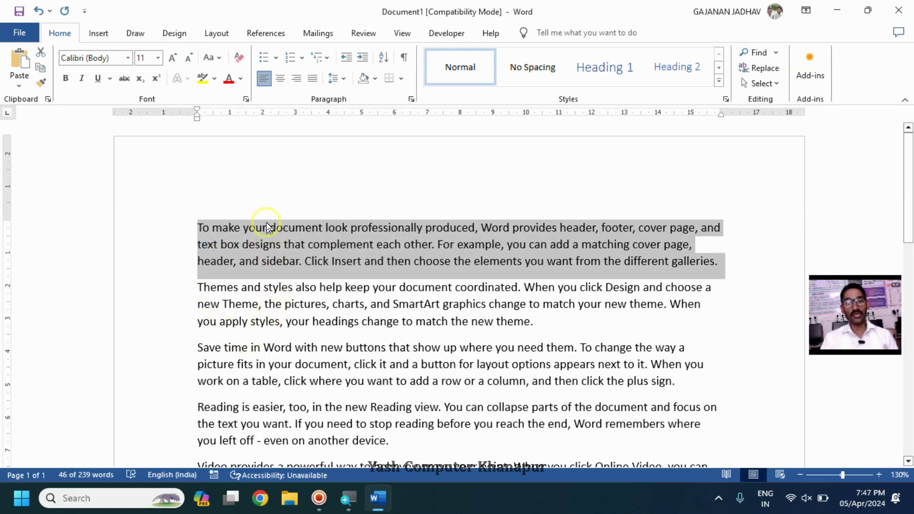
scroll(247, 343, "down", 3)
scroll(252, 328, "up", 1)
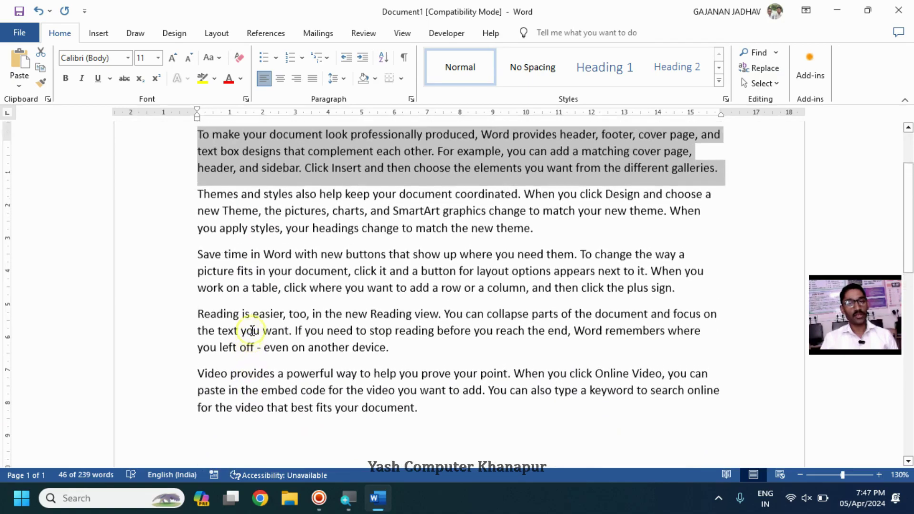
scroll(252, 328, "up", 1)
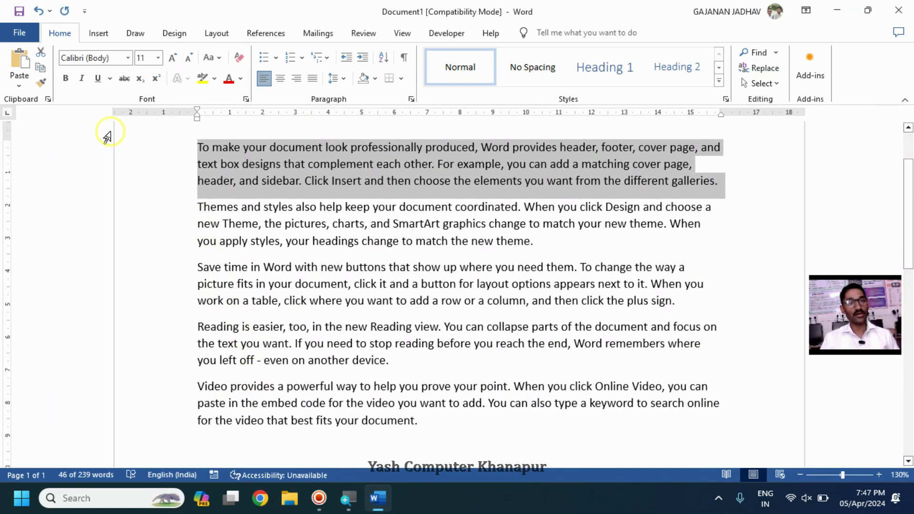
left_click(41, 68)
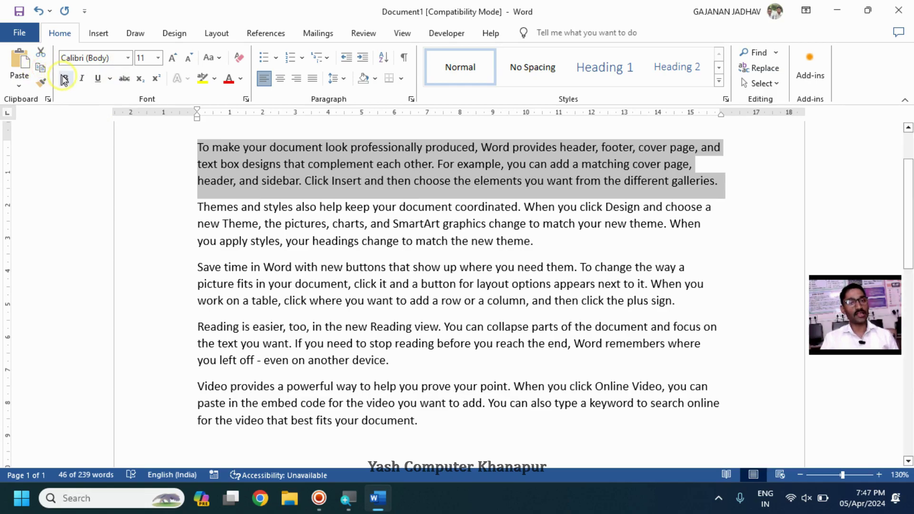
left_click(236, 444)
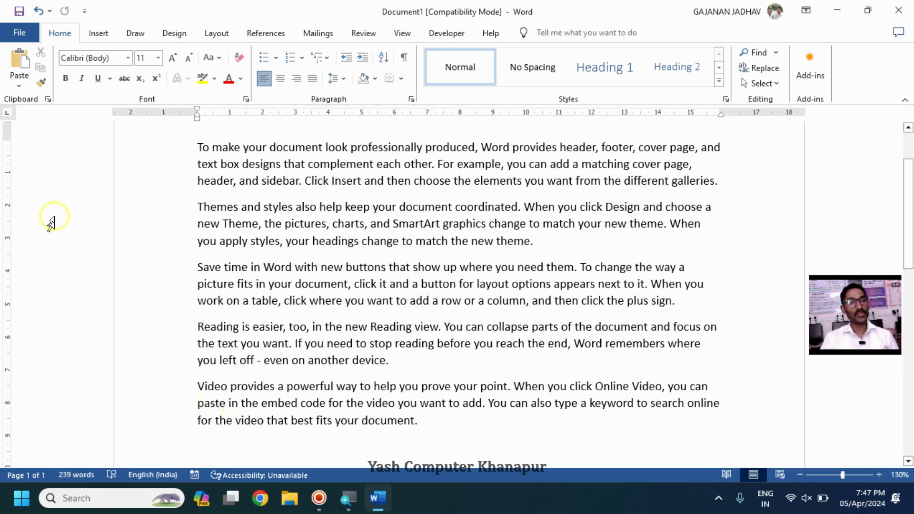
left_click(14, 58)
scroll(197, 381, "up", 2)
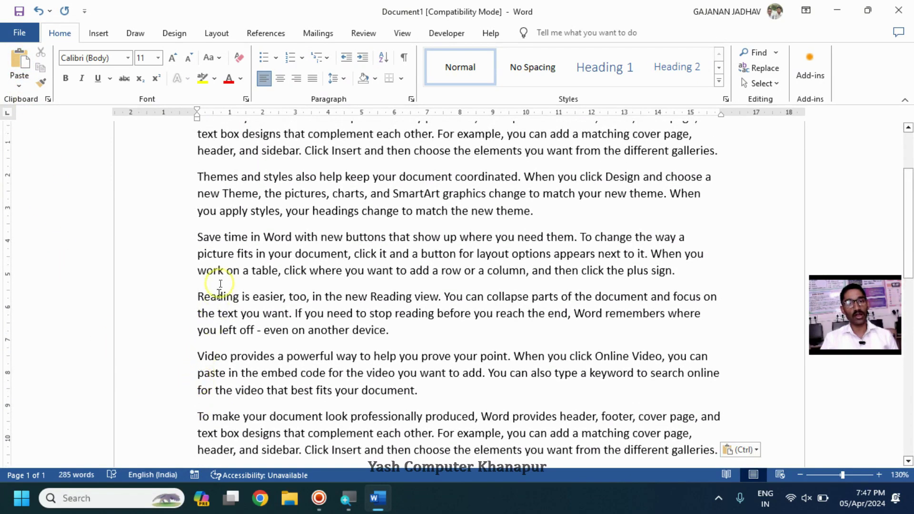
- Compare the original first paragraph with its pasted copy at the document's end by highlighting their opening words
left_click(200, 204)
left_click_drag(201, 205, 361, 204)
scroll(348, 248, "down", 3)
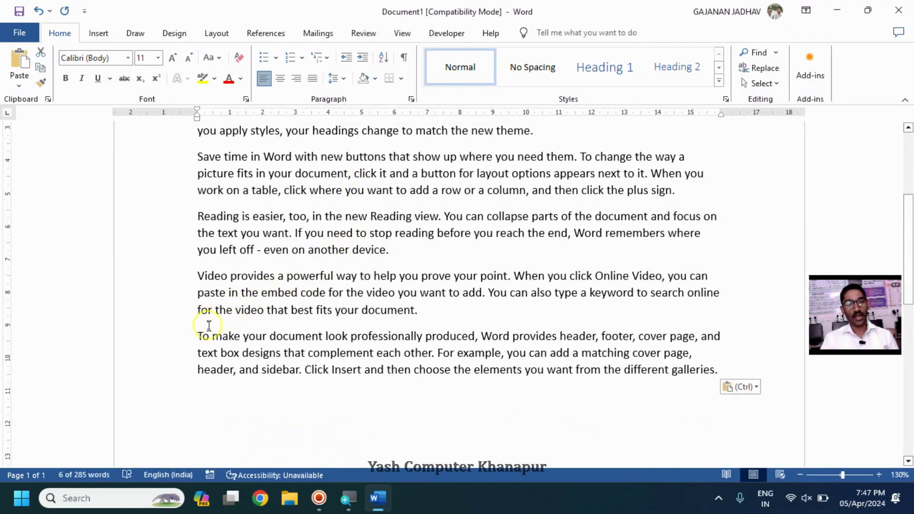
left_click_drag(191, 336, 379, 339)
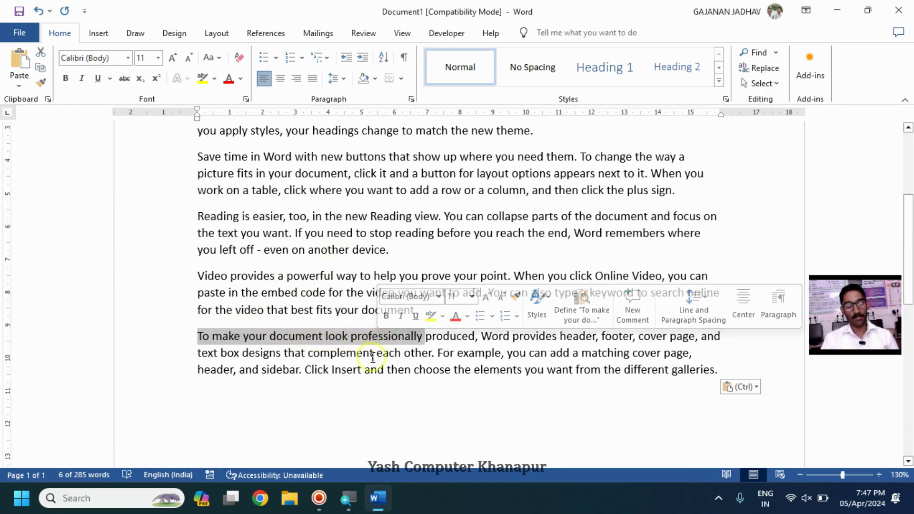
left_click(374, 353)
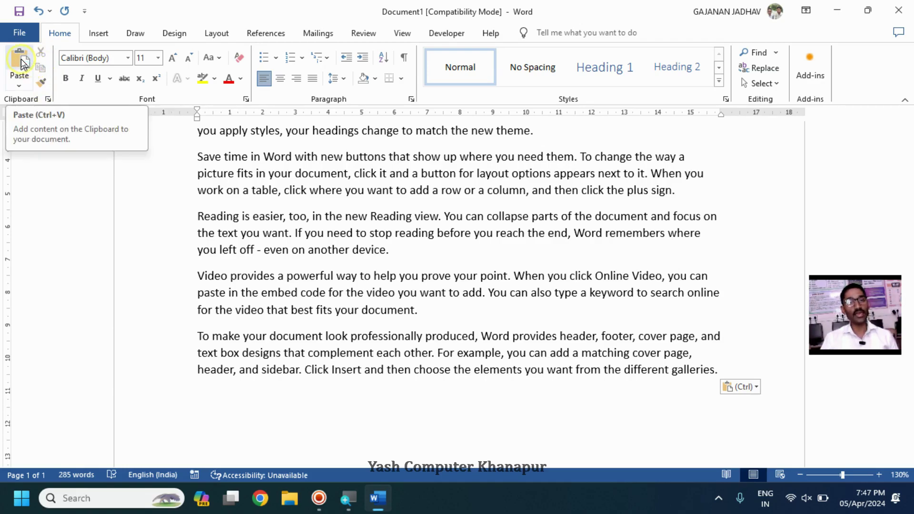
- Select a line in the "Save time in Word" paragraph and read the description of Format Painter
left_click(83, 174)
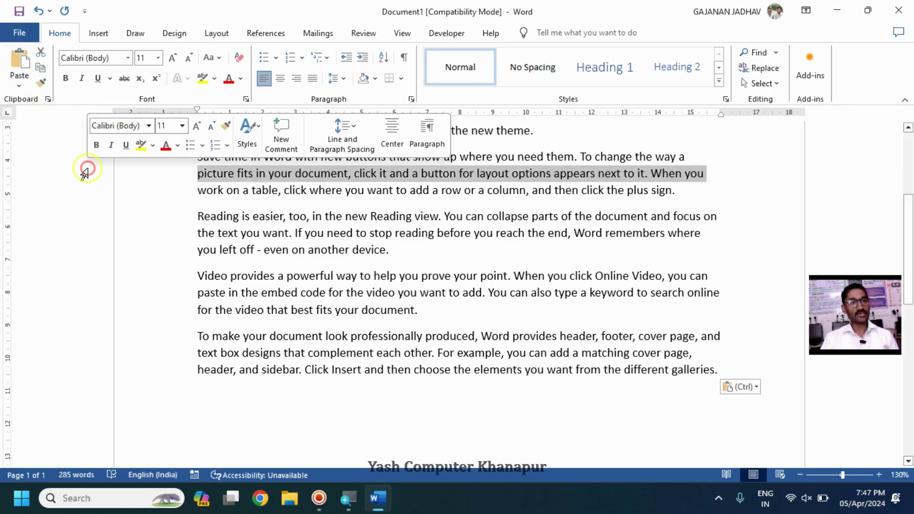
left_click(43, 79)
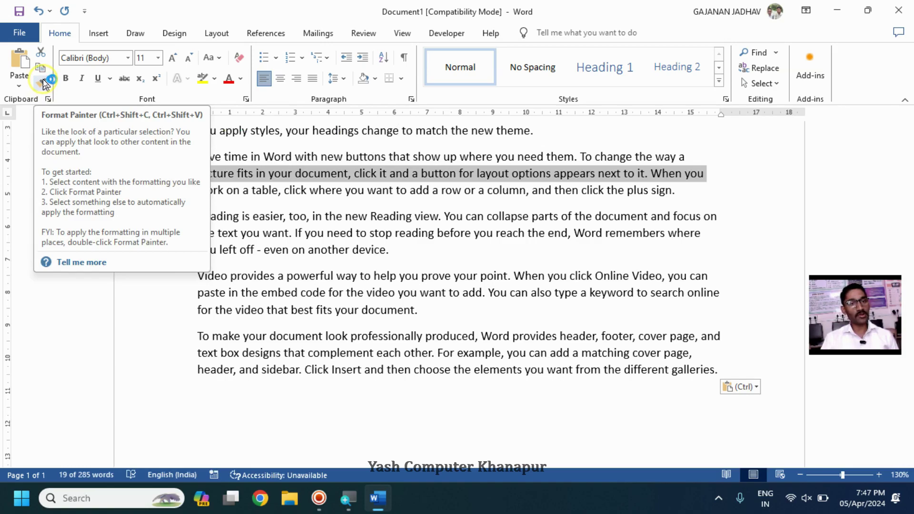
left_click(43, 81)
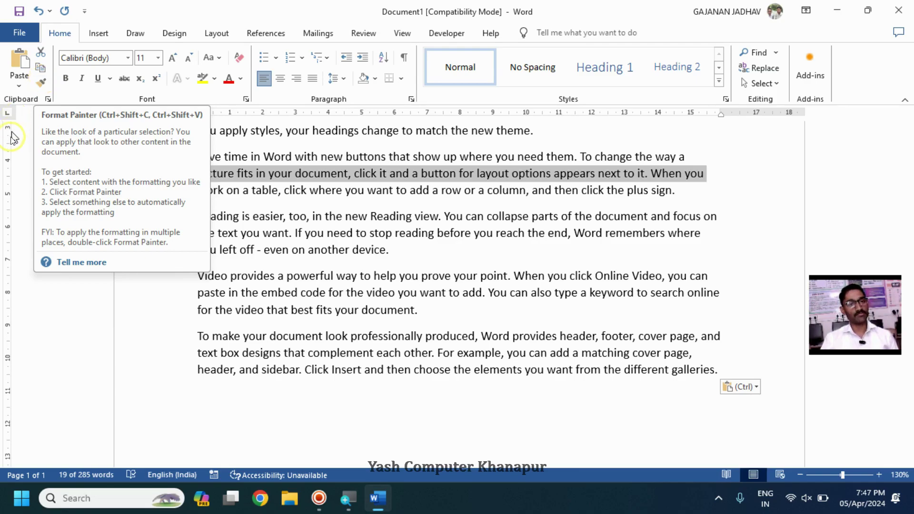
left_click(40, 79)
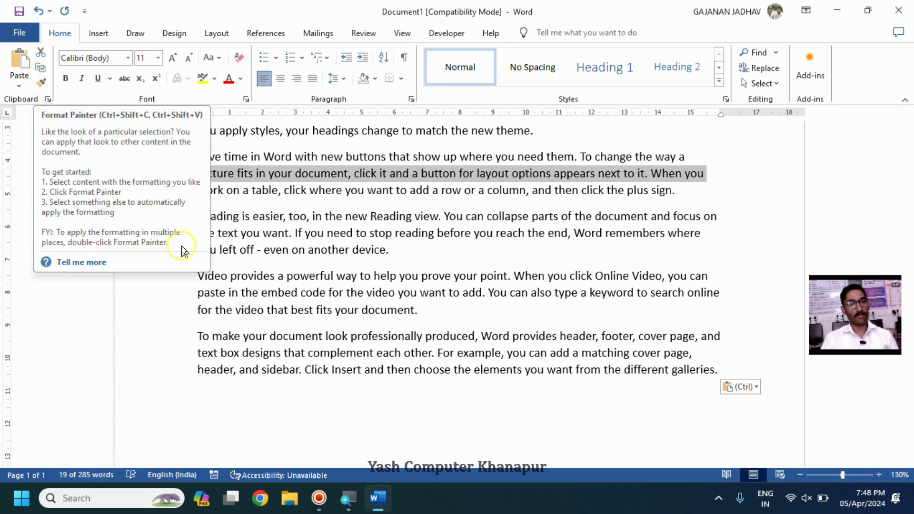
left_click(271, 372)
- Change the font of the first paragraph, beginning "To make your document look", to Baloo 2
scroll(222, 288, "up", 3)
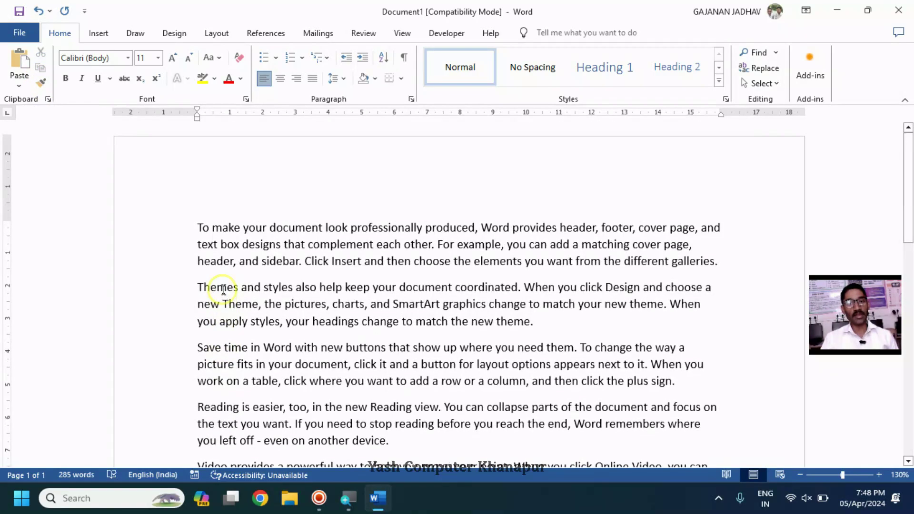
double_click(171, 258)
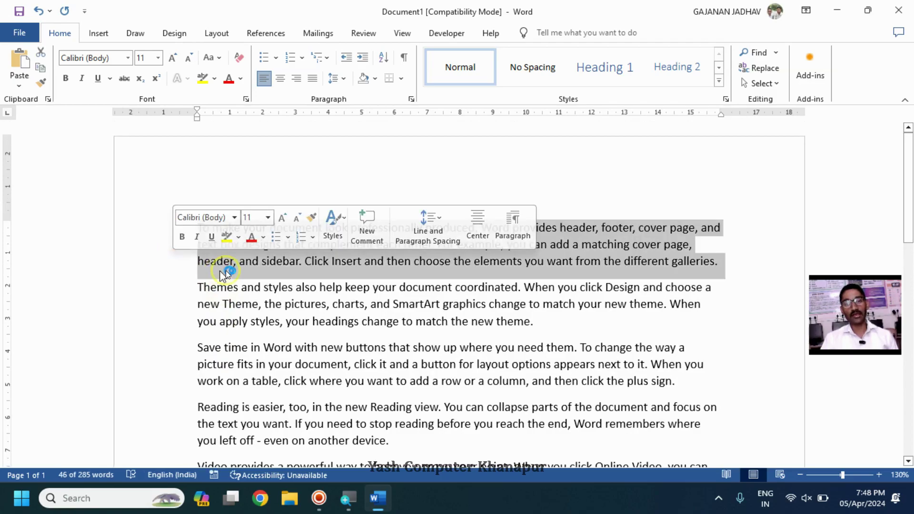
left_click(128, 57)
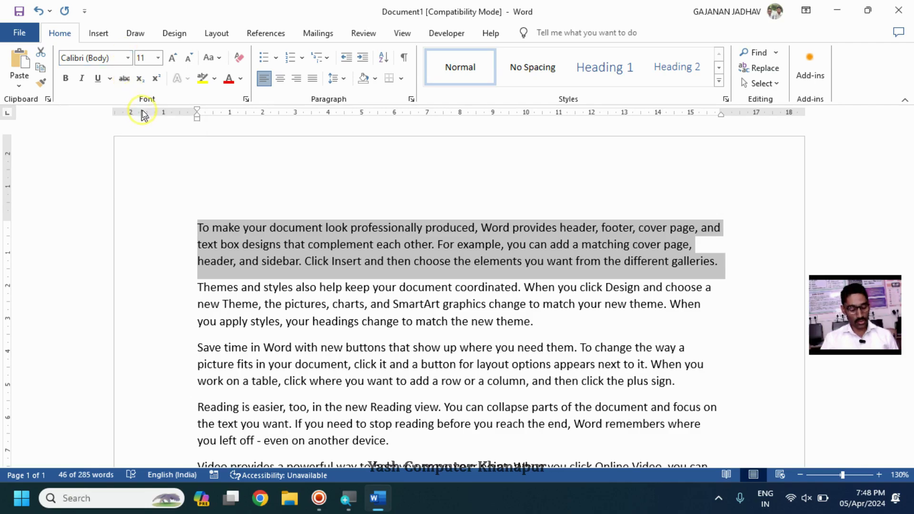
left_click(125, 56)
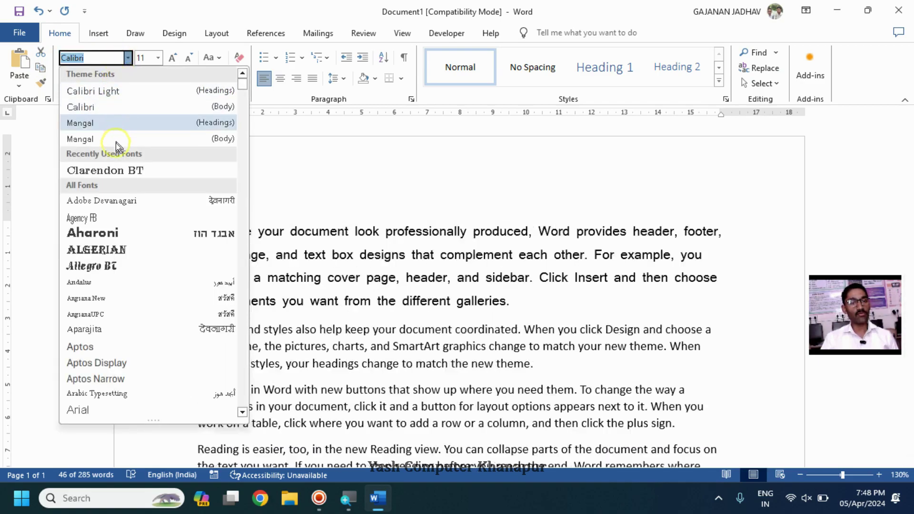
scroll(108, 276, "down", 4)
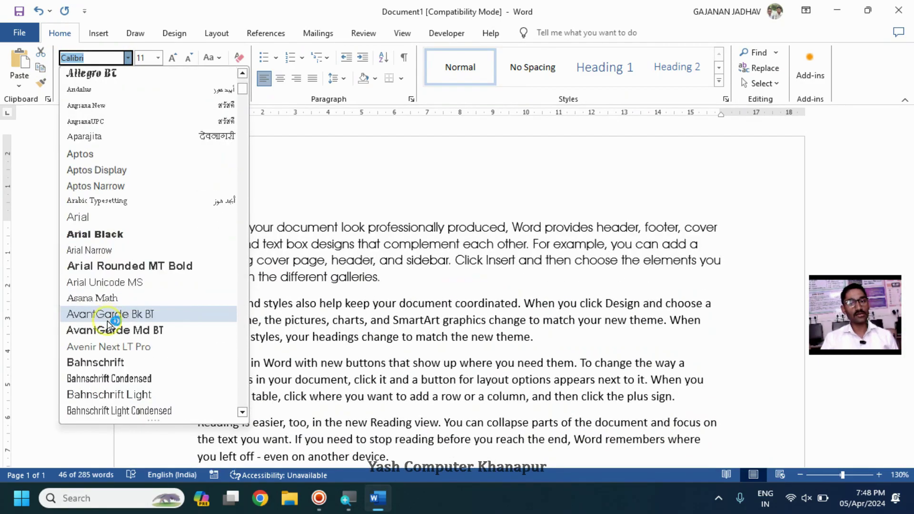
scroll(107, 272, "down", 4)
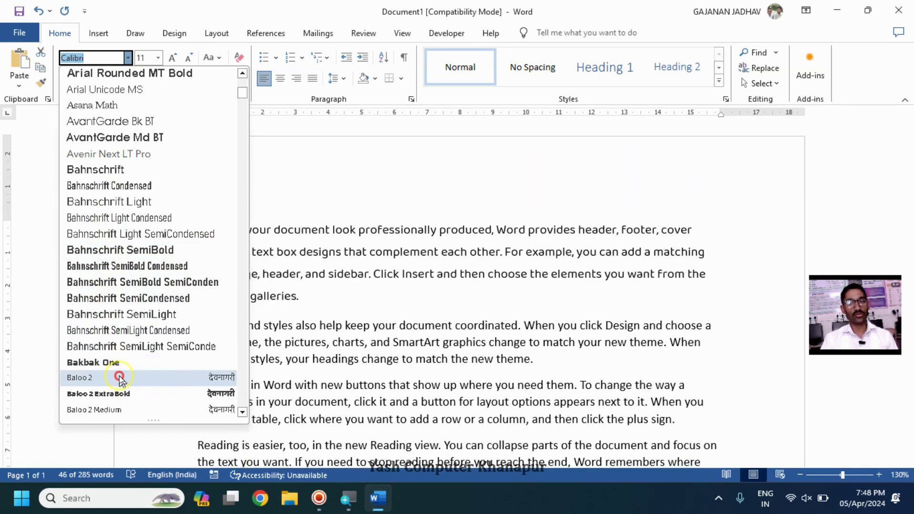
left_click(119, 378)
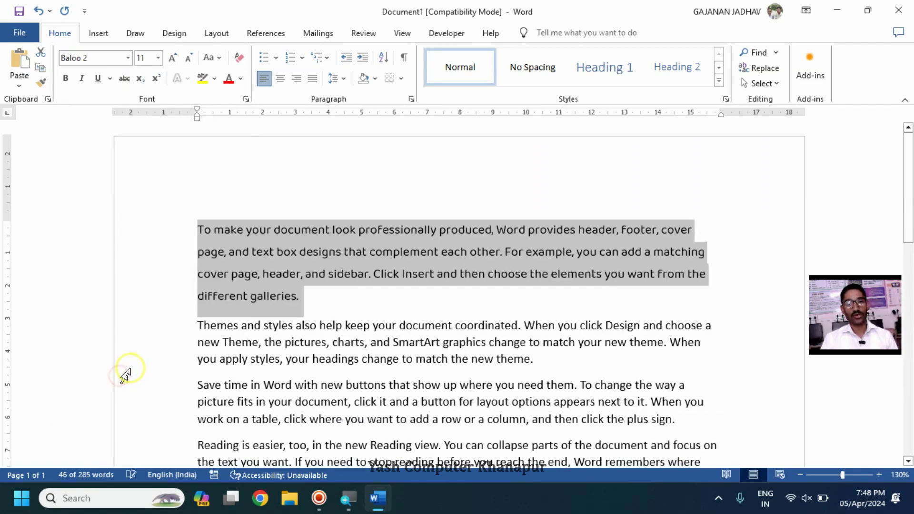
- Compare the fonts of the first and second paragraphs by placing the cursor in each
left_click(354, 345)
left_click(353, 269)
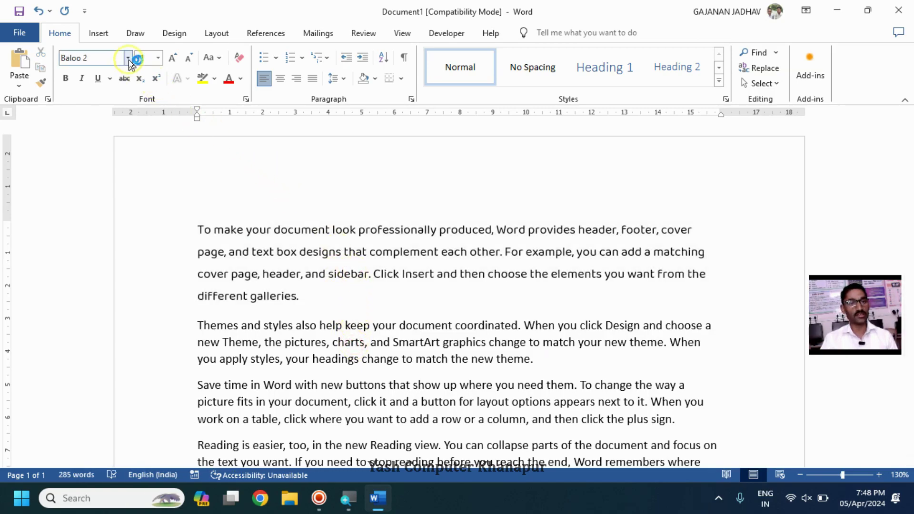
left_click(302, 327)
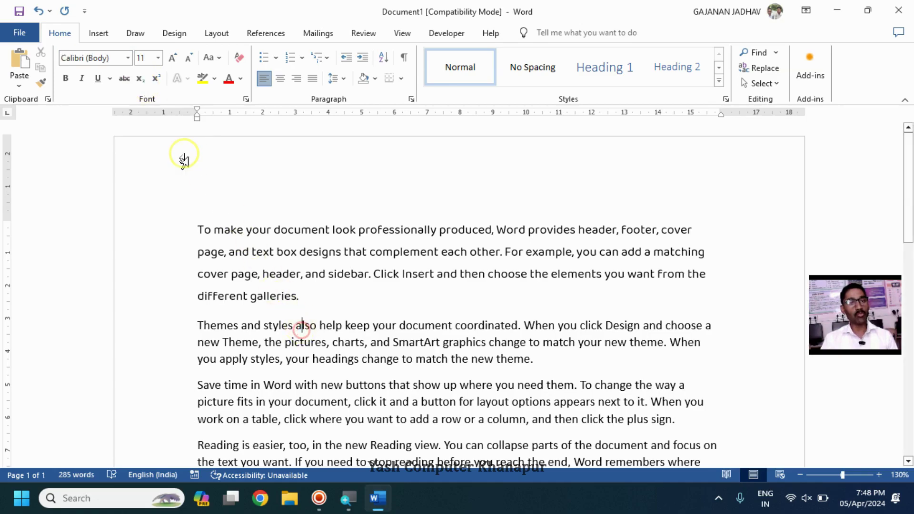
left_click(291, 252)
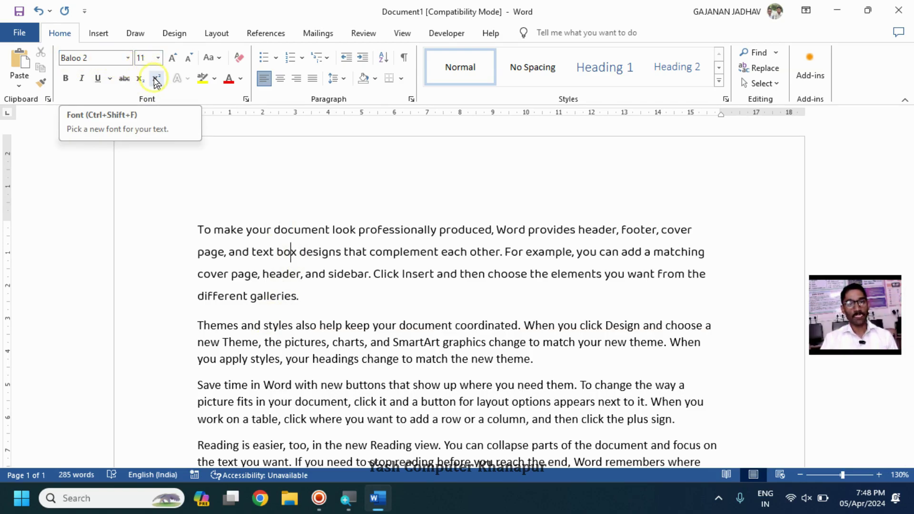
- Set the first paragraph's font size to 20
left_click_drag(166, 234, 167, 298)
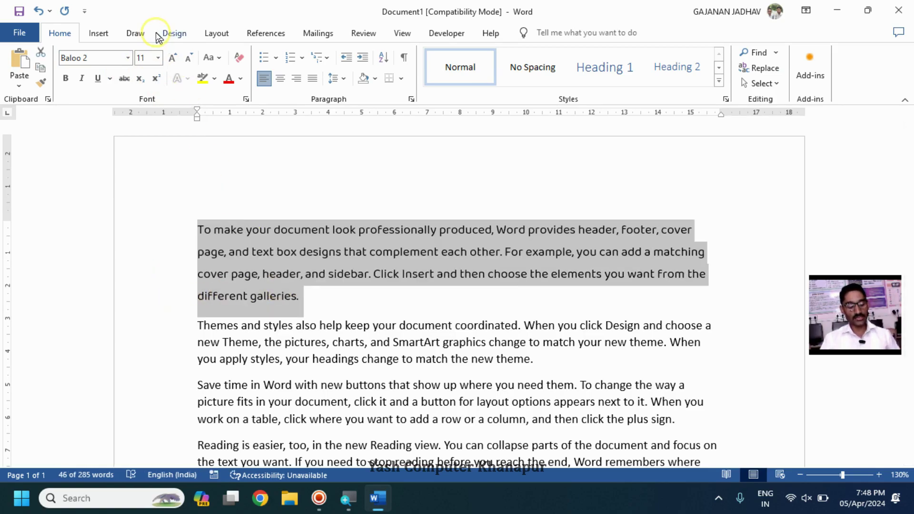
left_click(157, 59)
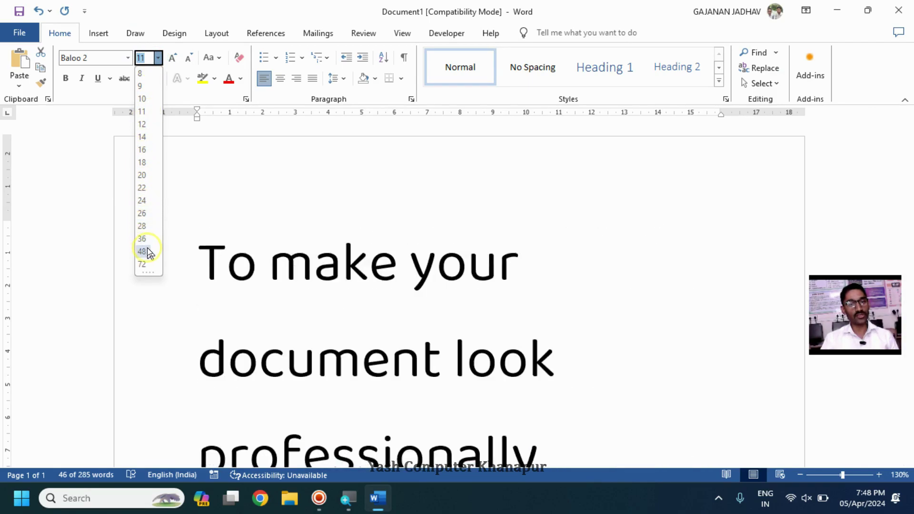
left_click(141, 175)
scroll(384, 330, "down", 2)
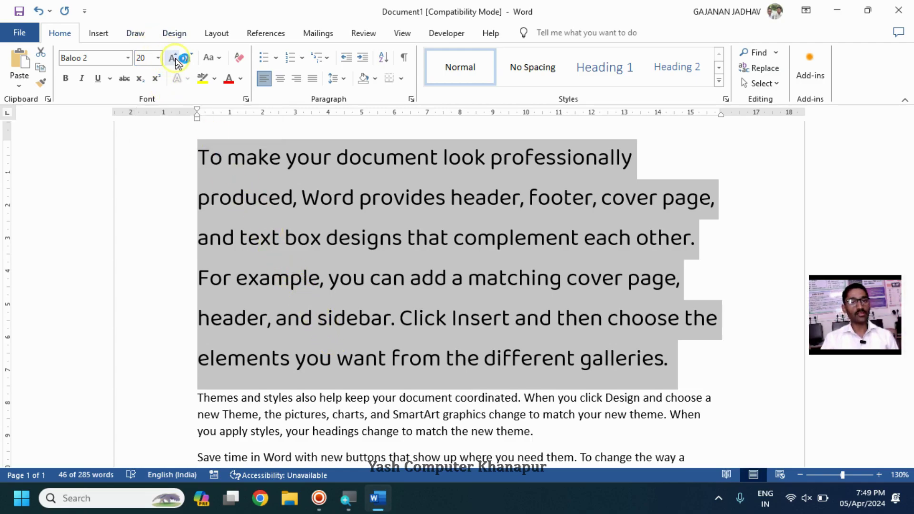
left_click(232, 197)
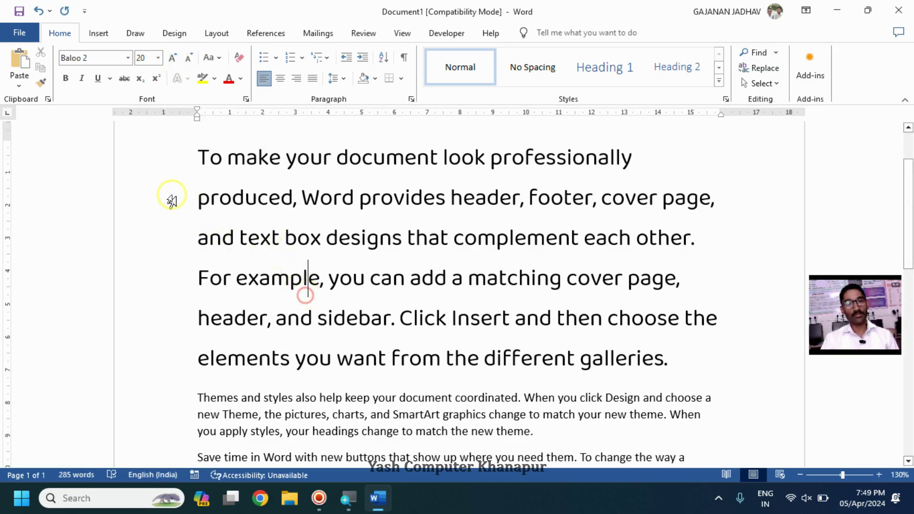
- Enlarge the first paragraph's text to size 80 in steps with Increase Font Size
left_click_drag(149, 159, 177, 343)
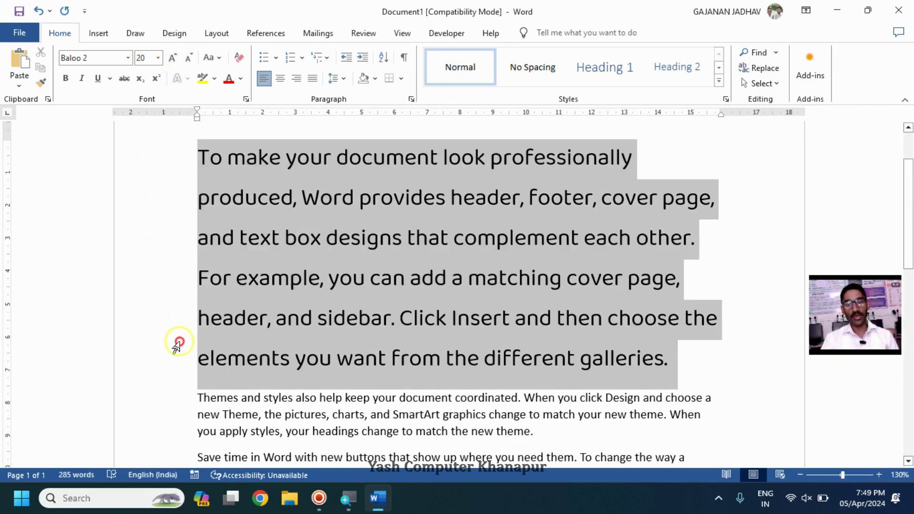
left_click(170, 60)
left_click(171, 60)
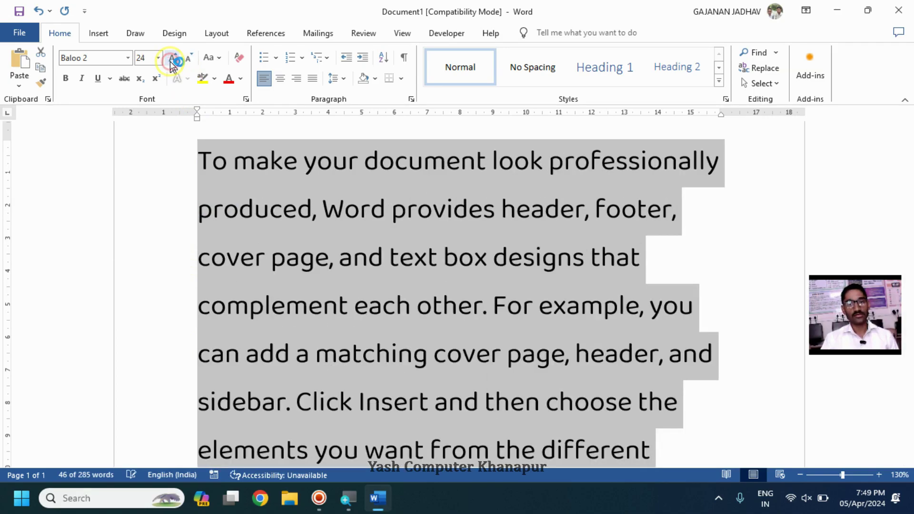
left_click(171, 60)
left_click(171, 60)
left_click(171, 60)
left_click(171, 61)
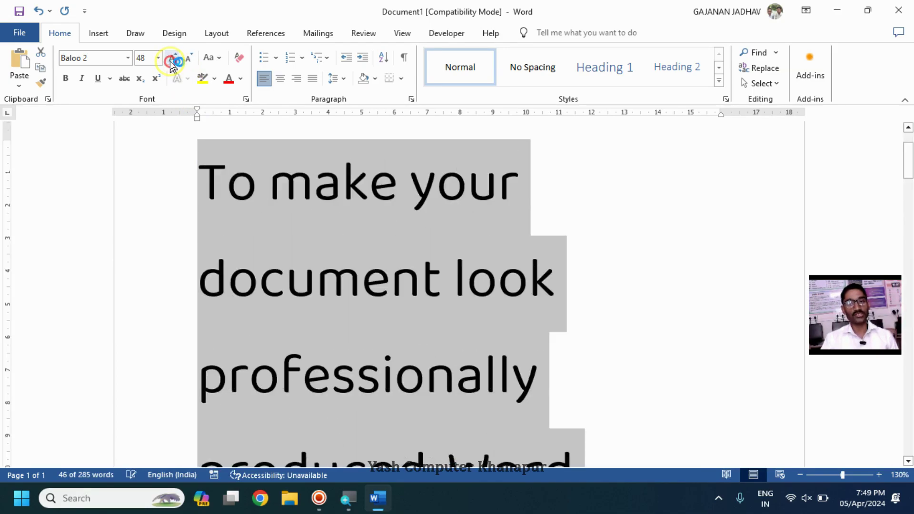
left_click(171, 60)
left_click(171, 60)
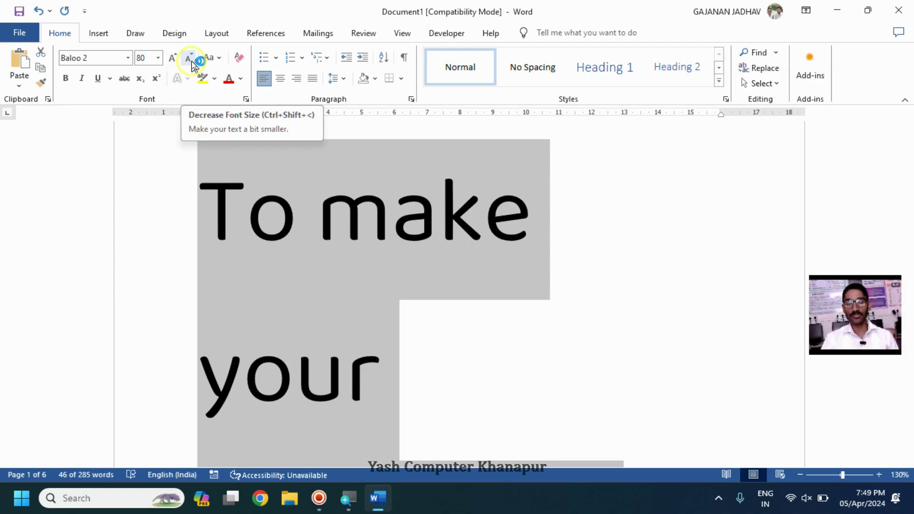
- Reduce the first paragraph's text to size 18 in steps with Decrease Font Size
left_click(192, 61)
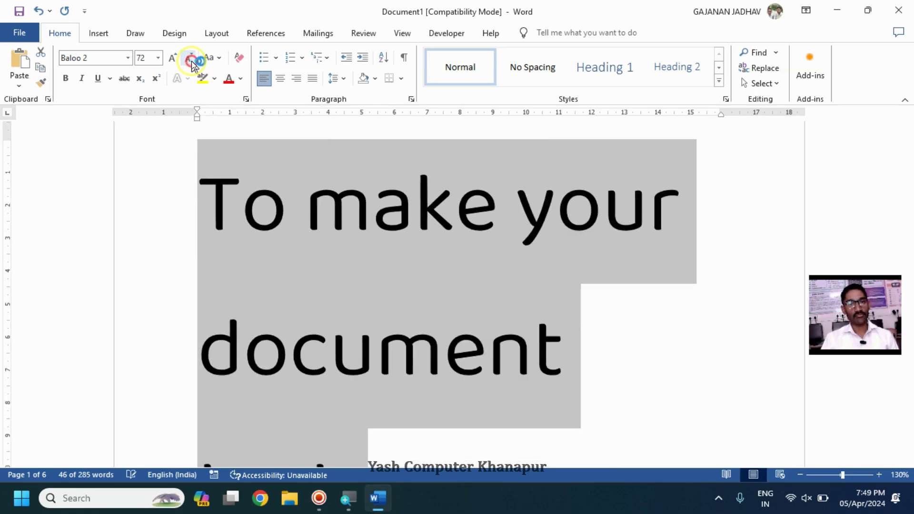
left_click(191, 61)
left_click(191, 61)
left_click(192, 61)
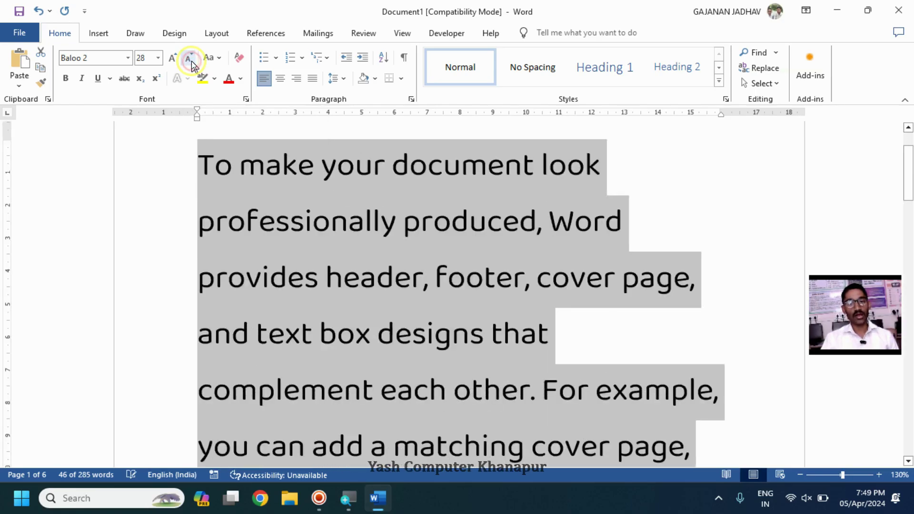
left_click(192, 61)
left_click(192, 61)
left_click(191, 61)
left_click(191, 61)
left_click(191, 61)
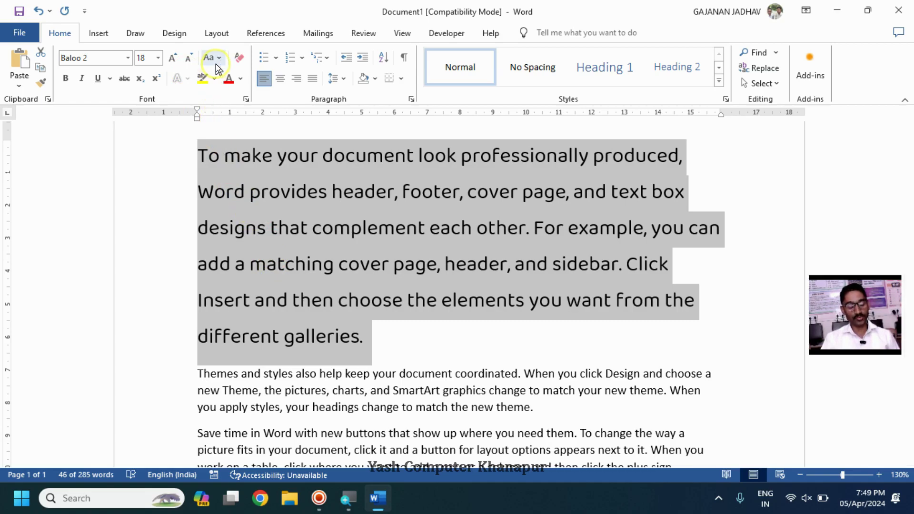
left_click(197, 74)
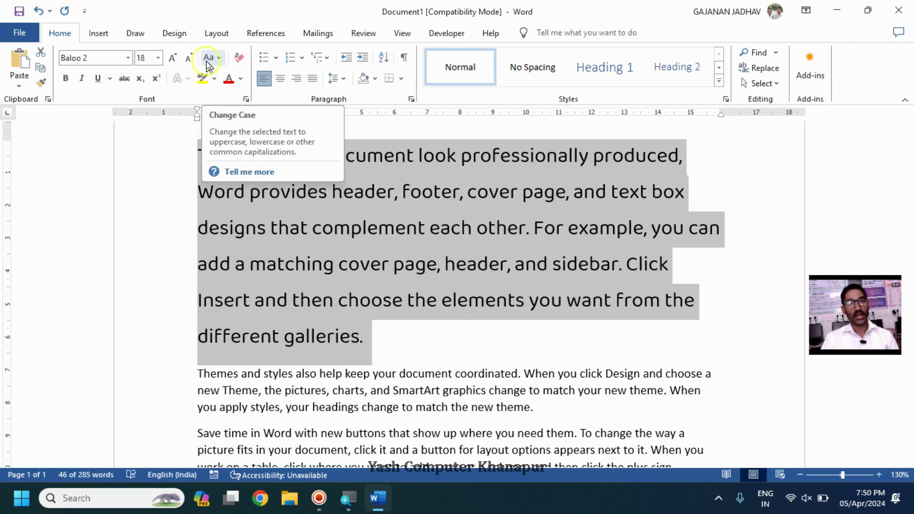
- Apply Sentence case to the selected first paragraph with Change Case
left_click(209, 59)
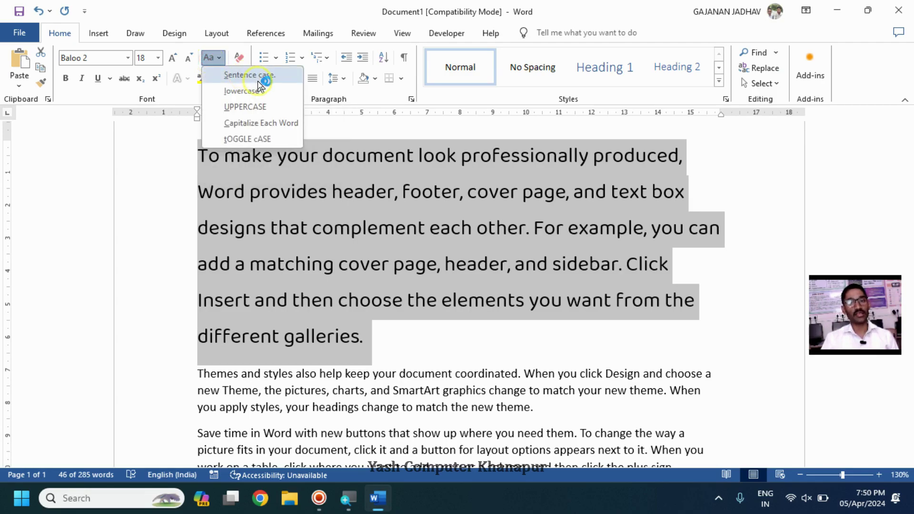
left_click(258, 81)
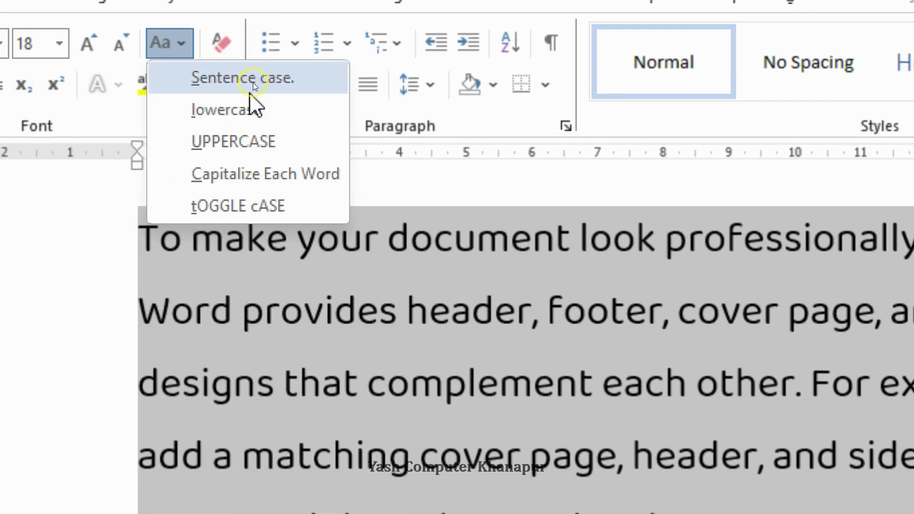
left_click(253, 82)
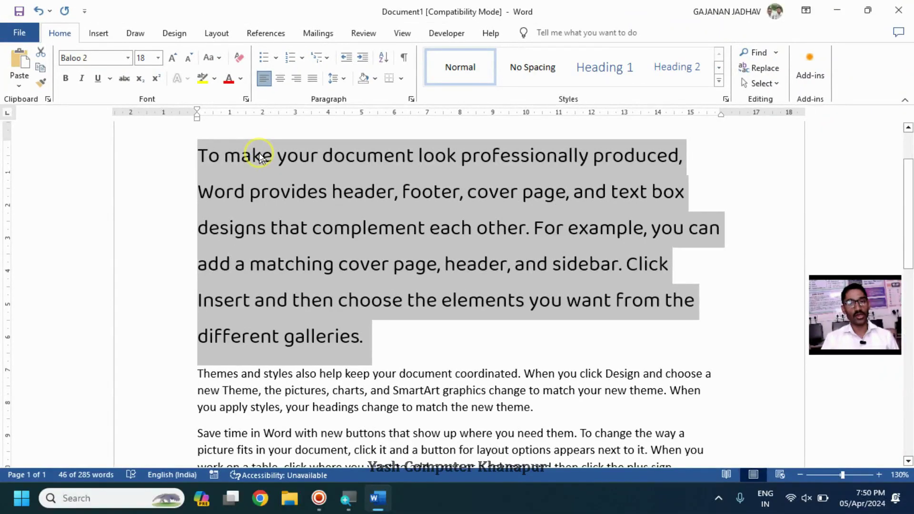
- Examine the capitalization at the start of each sentence in the first paragraph by selecting the sentences in turn
left_click(199, 155)
left_click_drag(207, 154, 519, 228)
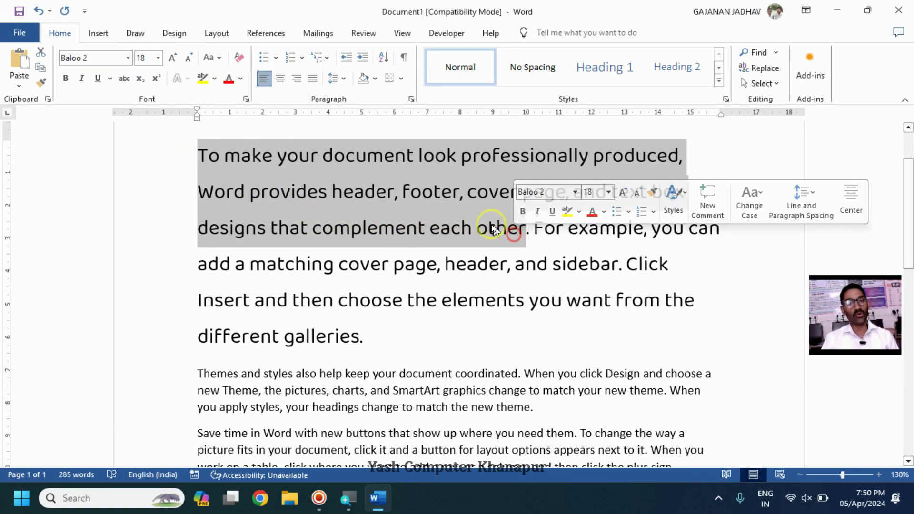
left_click(206, 158)
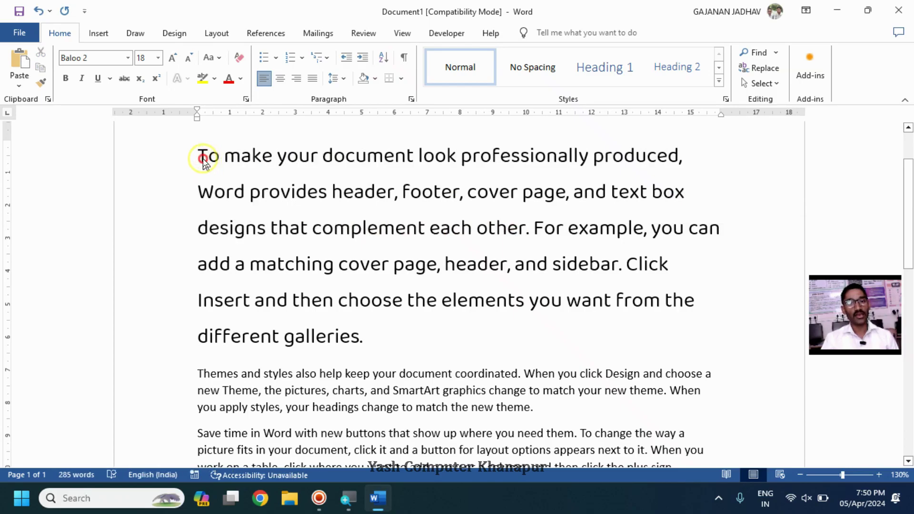
left_click_drag(198, 157, 198, 157)
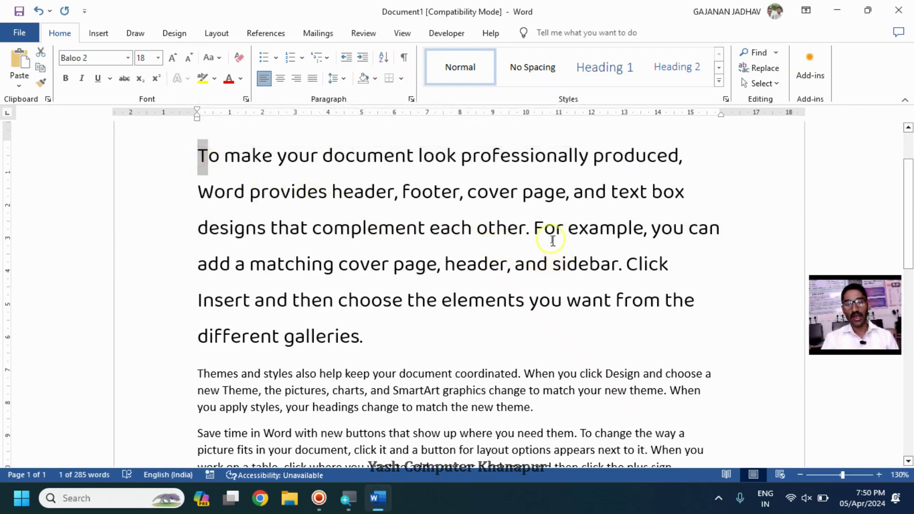
left_click_drag(534, 227, 614, 266)
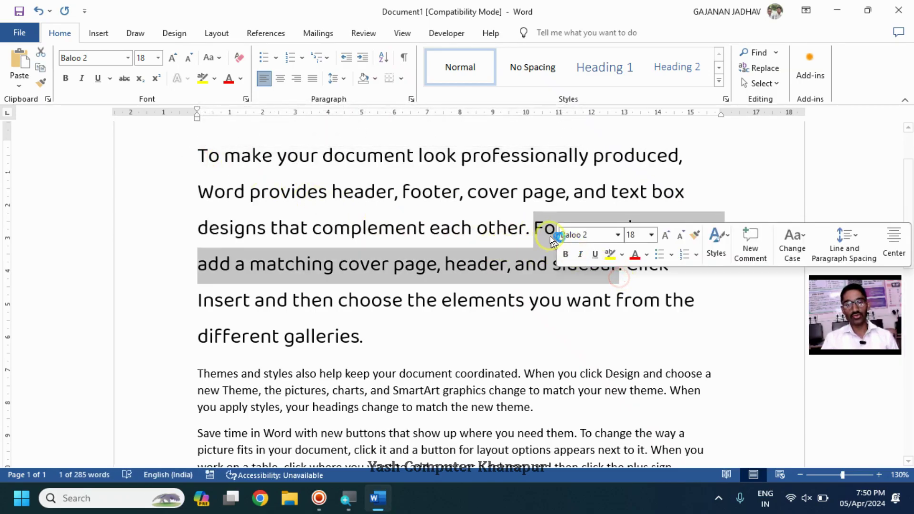
mouse_move(542, 230)
left_mouse_down()
mouse_move(531, 229)
mouse_move(550, 233)
left_mouse_up()
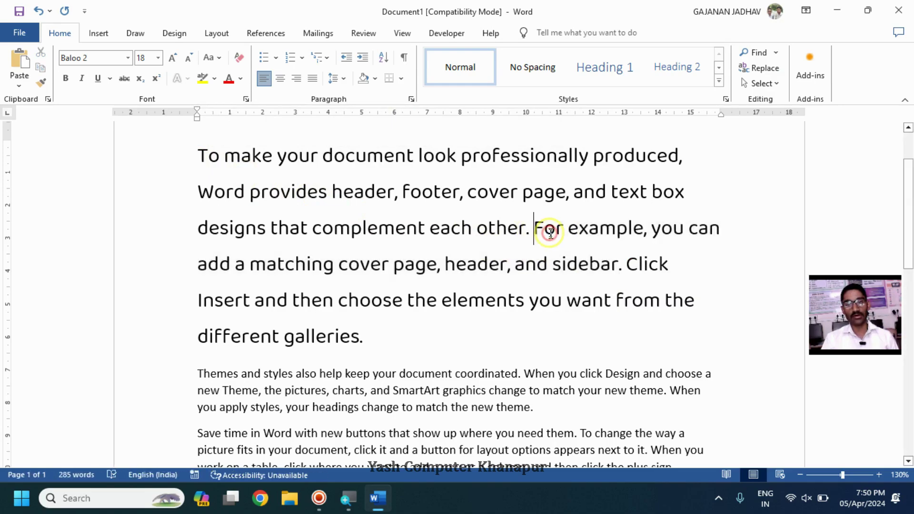
left_click_drag(634, 261, 632, 298)
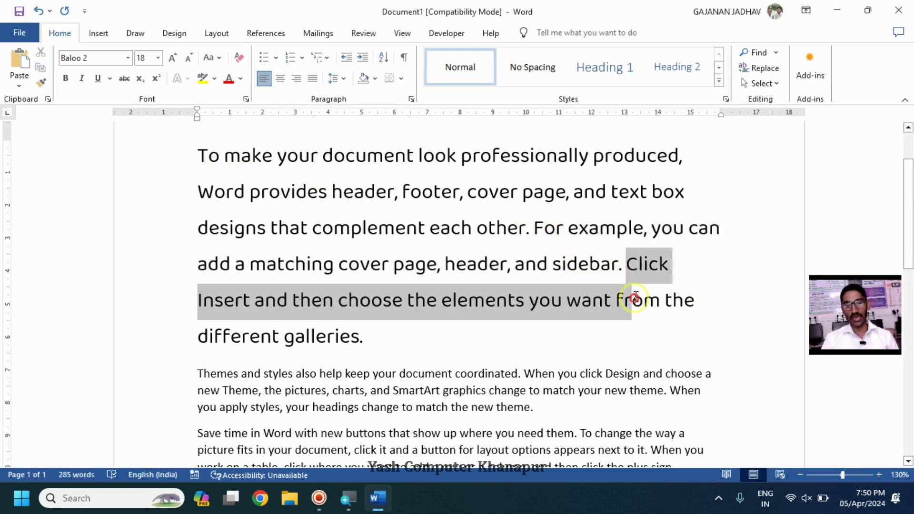
left_click(629, 259)
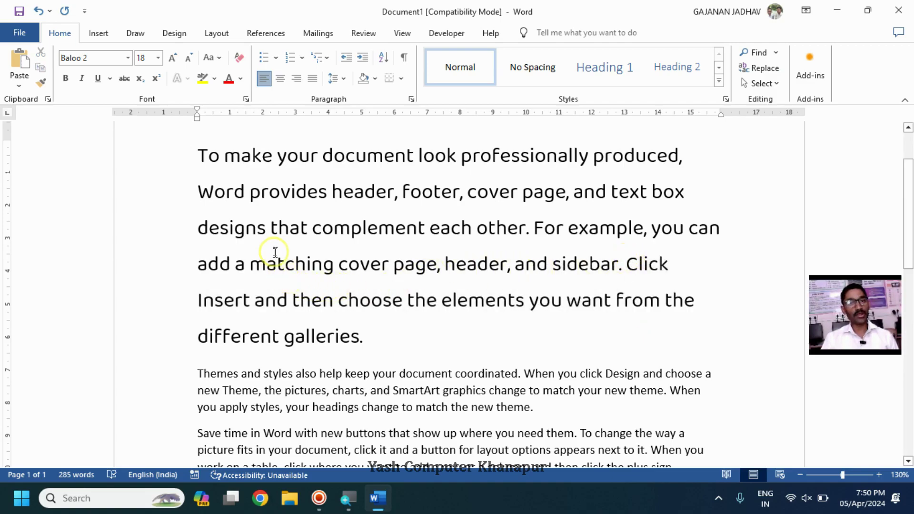
- Select the whole first paragraph and change its text to lowercase
left_click_drag(390, 337, 207, 156)
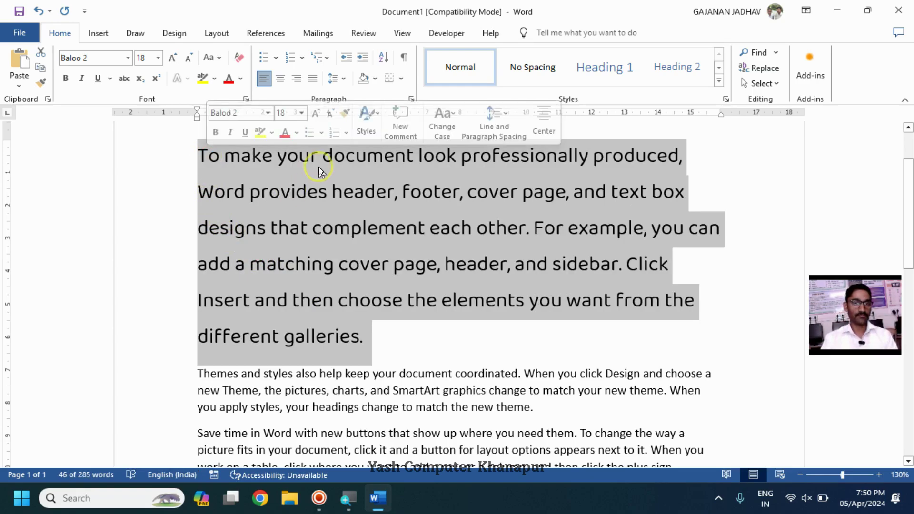
left_click(210, 56)
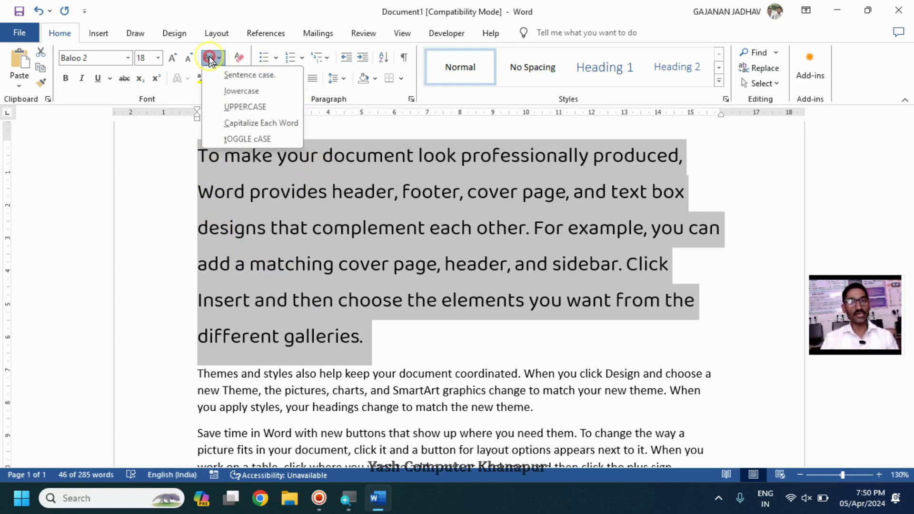
left_click(223, 93)
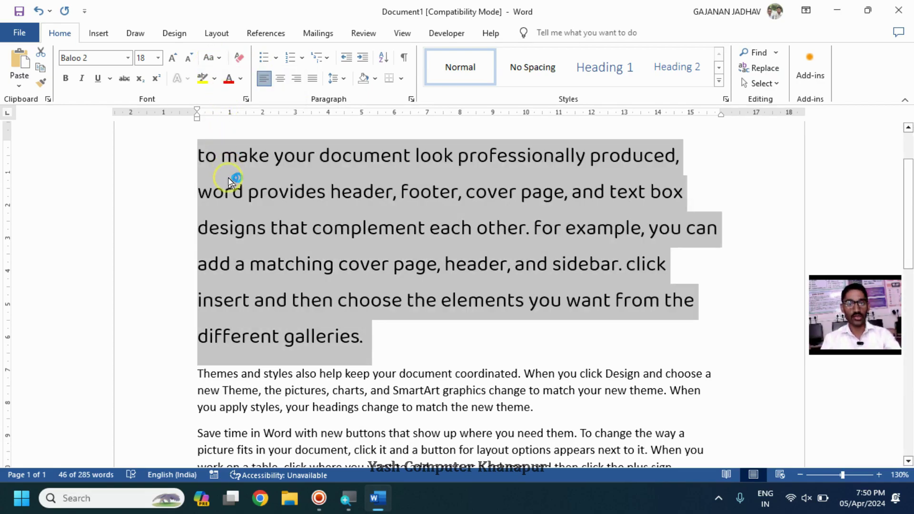
- Change the first paragraph's text to UPPERCASE with Change Case
left_click(210, 58)
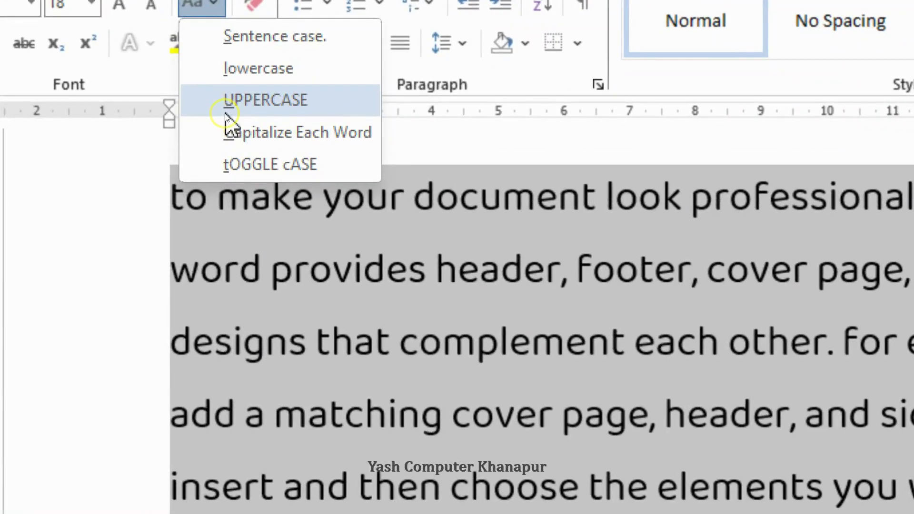
left_click(224, 114)
left_click(228, 110)
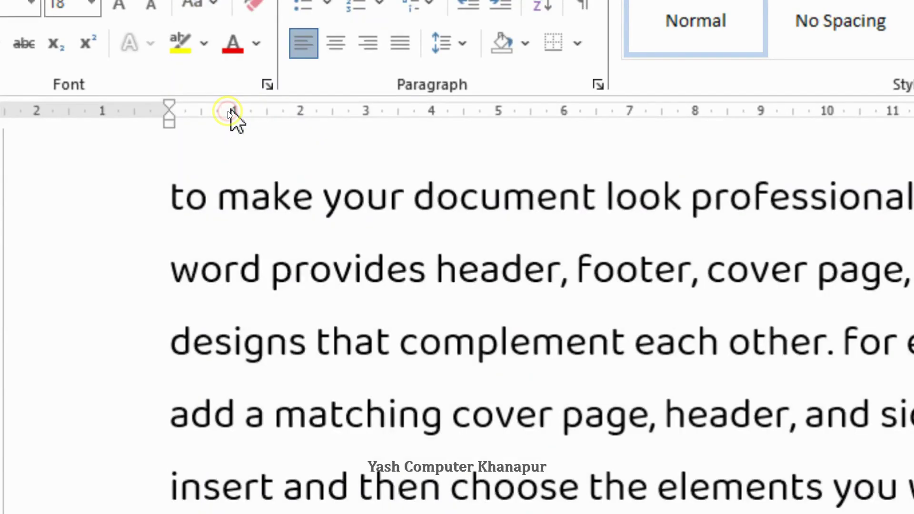
scroll(223, 200, "down", 3)
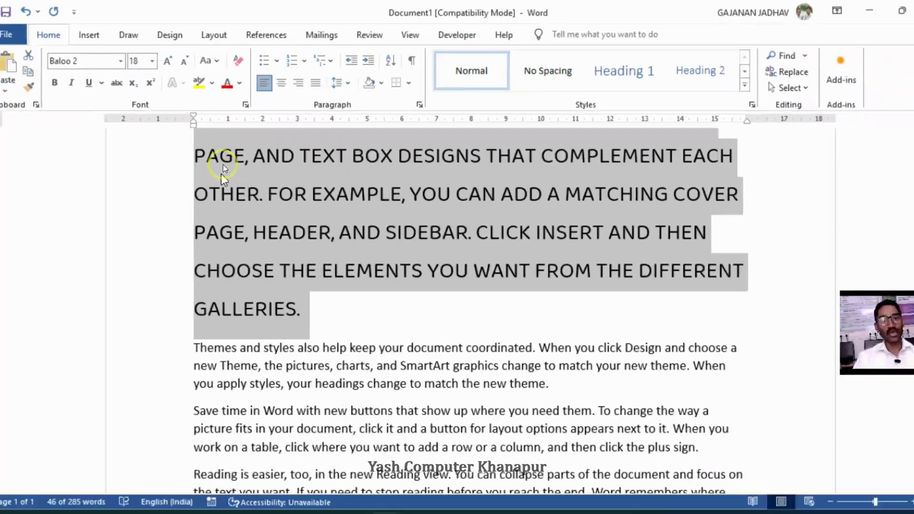
scroll(474, 313, "up", 2)
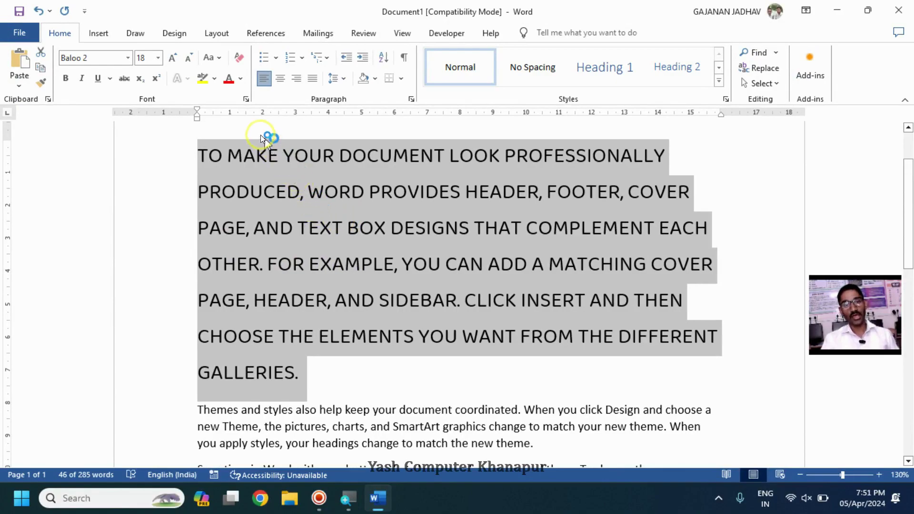
- Apply the Capitalize Each Word case to the uppercase first paragraph
left_click(215, 61)
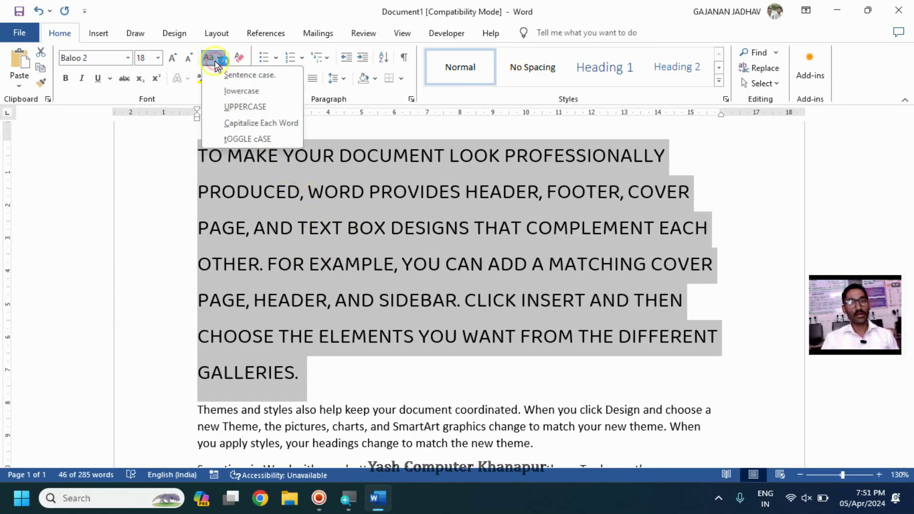
left_click(236, 123)
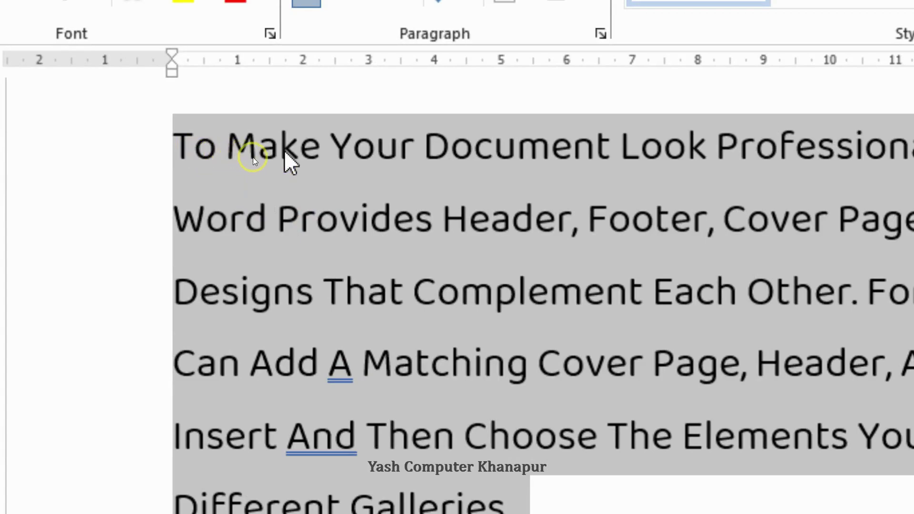
left_click(198, 175)
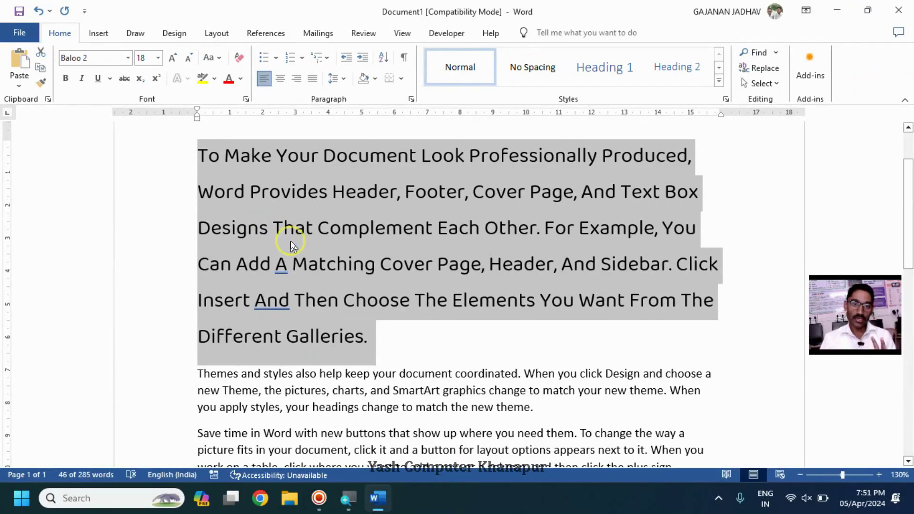
- Invert the letter case of the first paragraph with the tOGGLE cASE option
left_click(216, 59)
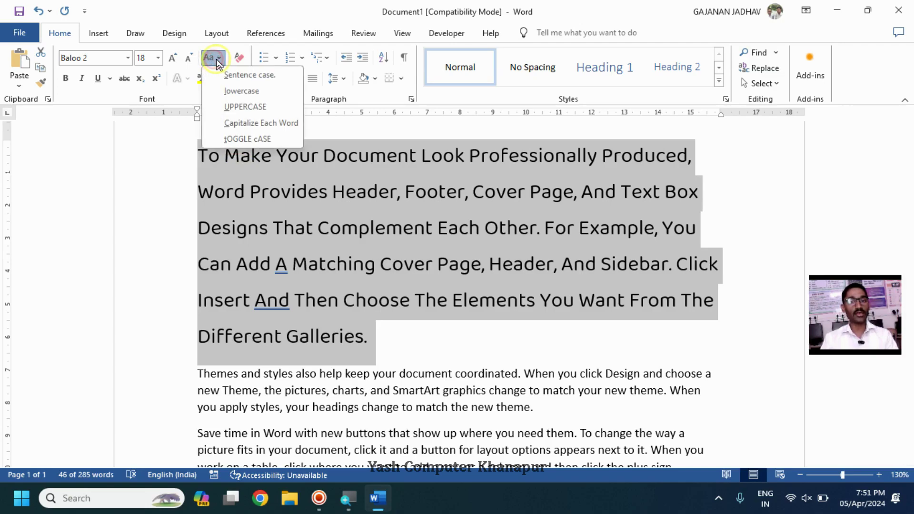
left_click(241, 139)
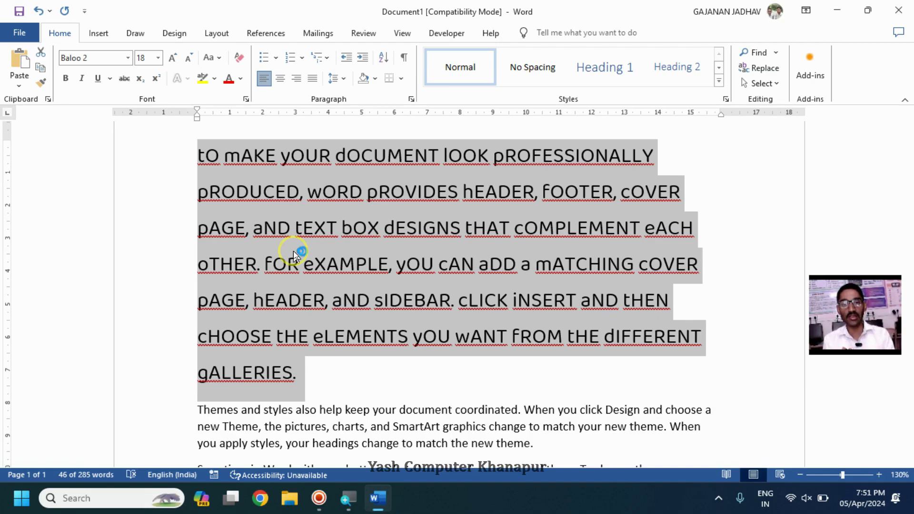
left_click(208, 58)
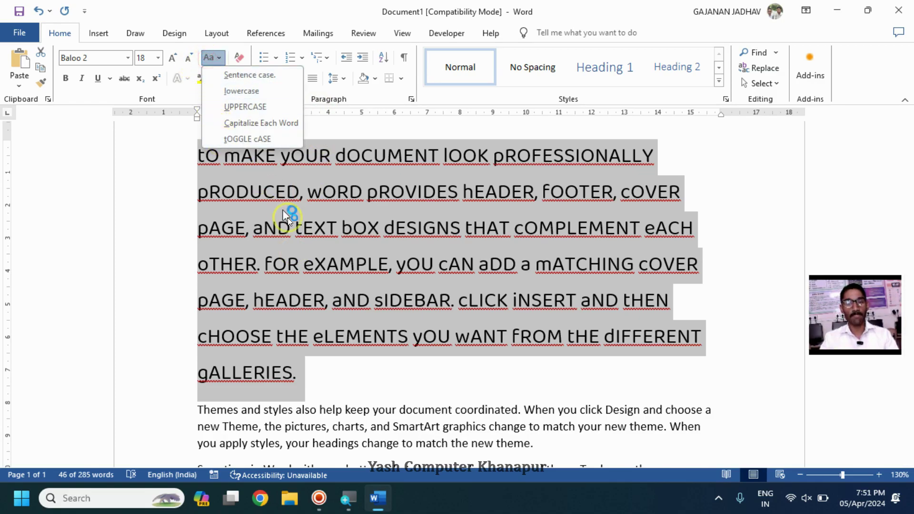
left_click(322, 301)
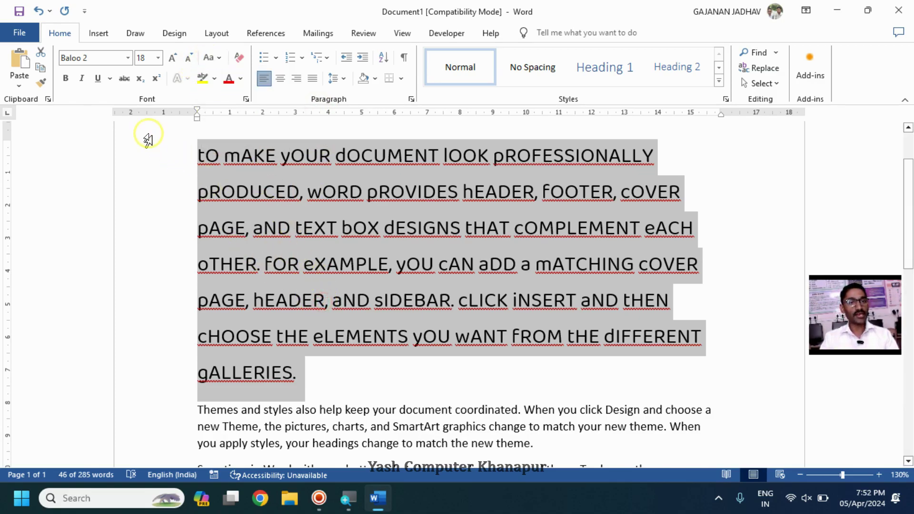
- Make the first paragraph bold and change its case from toggled to Capitalize Each Word
left_click(64, 78)
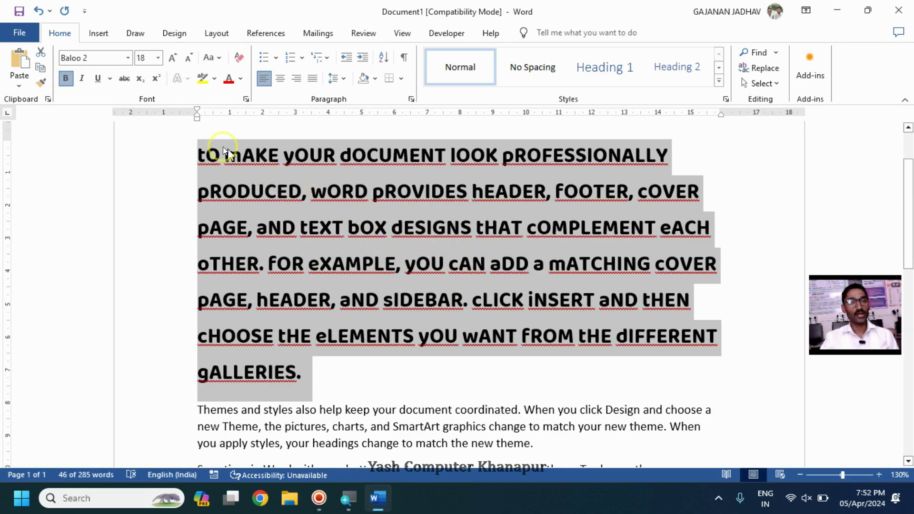
left_click(220, 58)
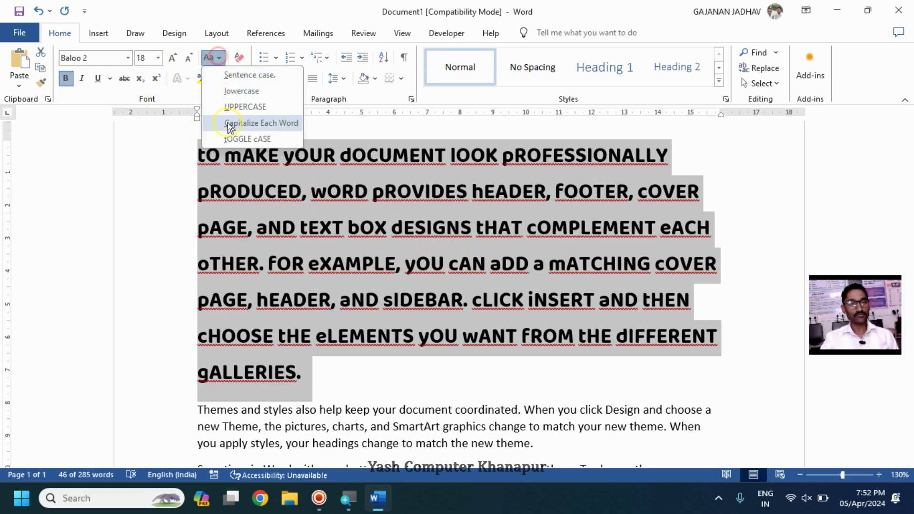
left_click(233, 124)
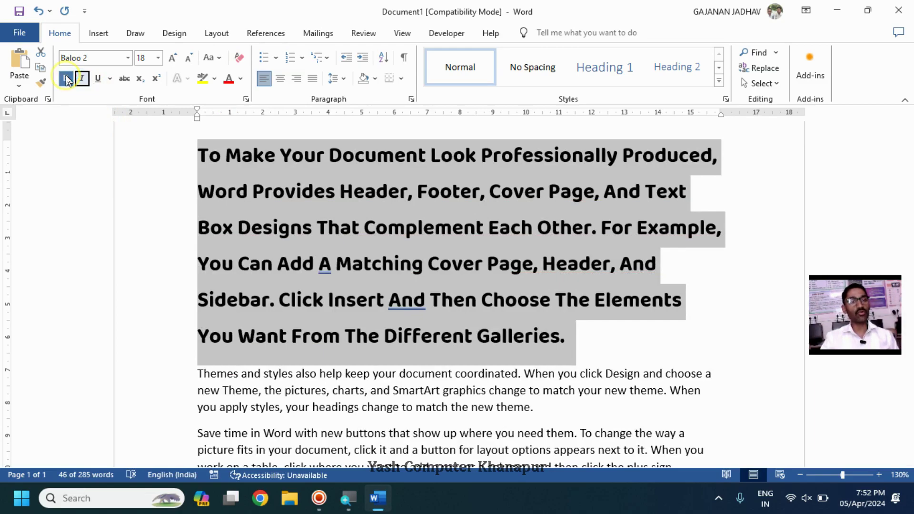
- Replace the first paragraph's bold formatting with italic
left_click(66, 78)
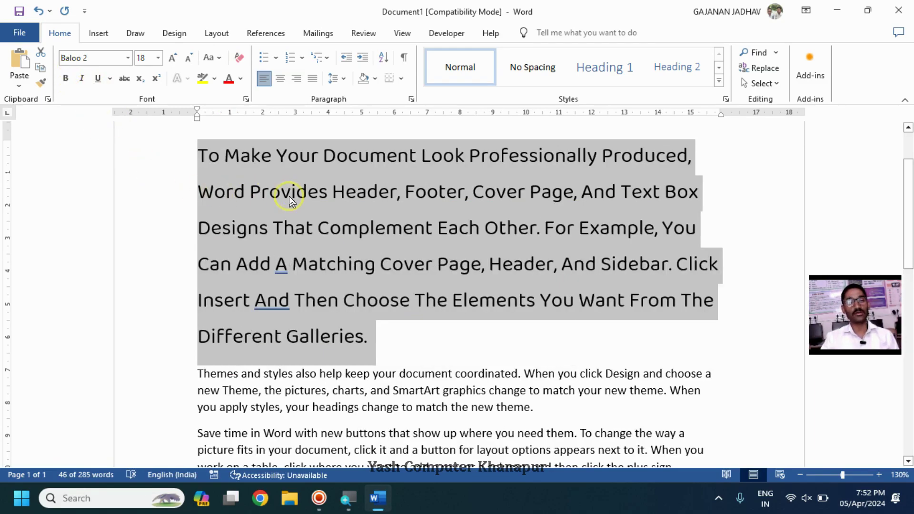
left_click(84, 84)
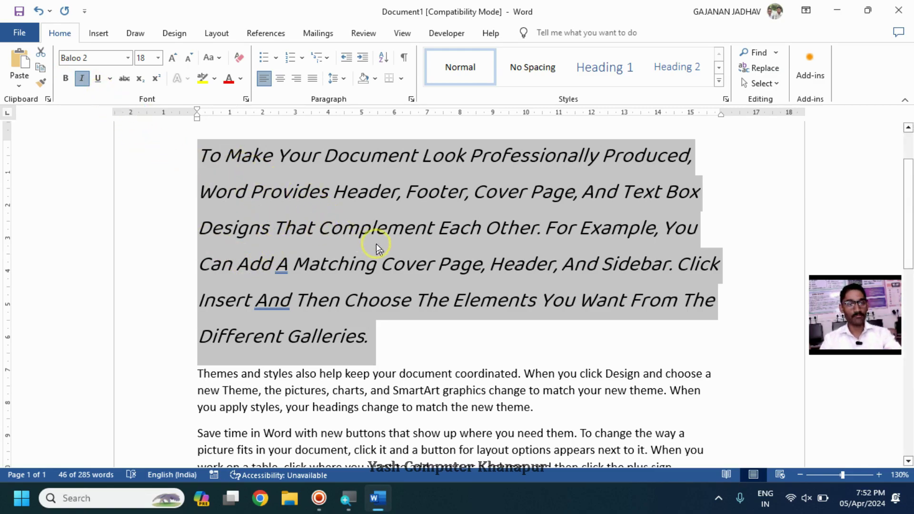
- Underline the first paragraph with the Words only underline style from the Font dialog, and remove the underline again
left_click(113, 78)
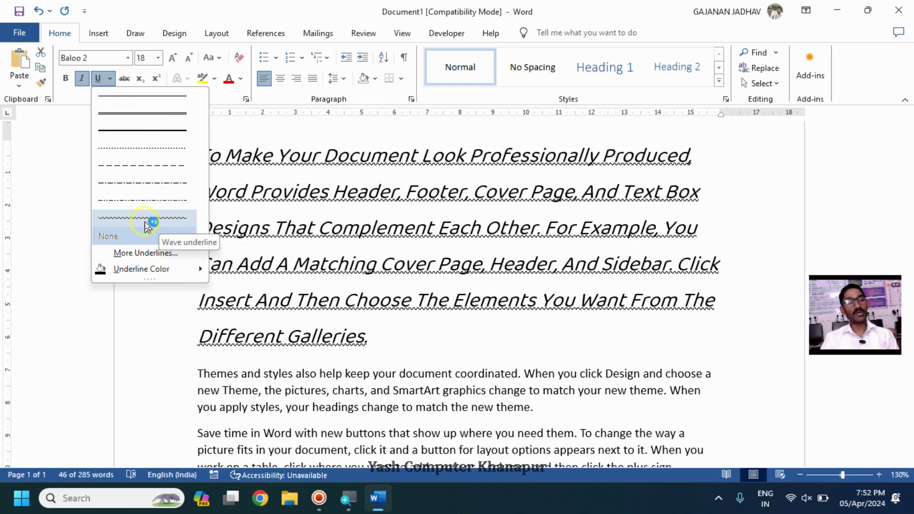
left_click(133, 256)
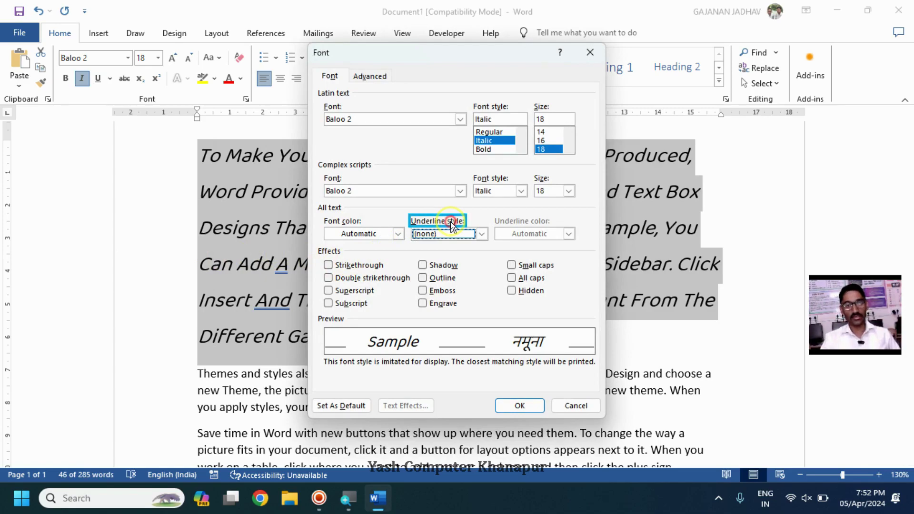
left_click(450, 233)
scroll(447, 274, "up", 1)
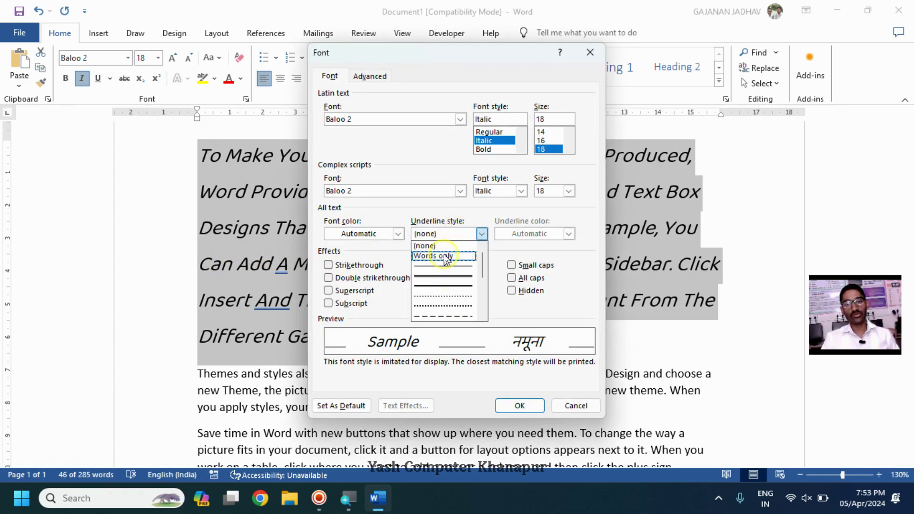
left_click(445, 257)
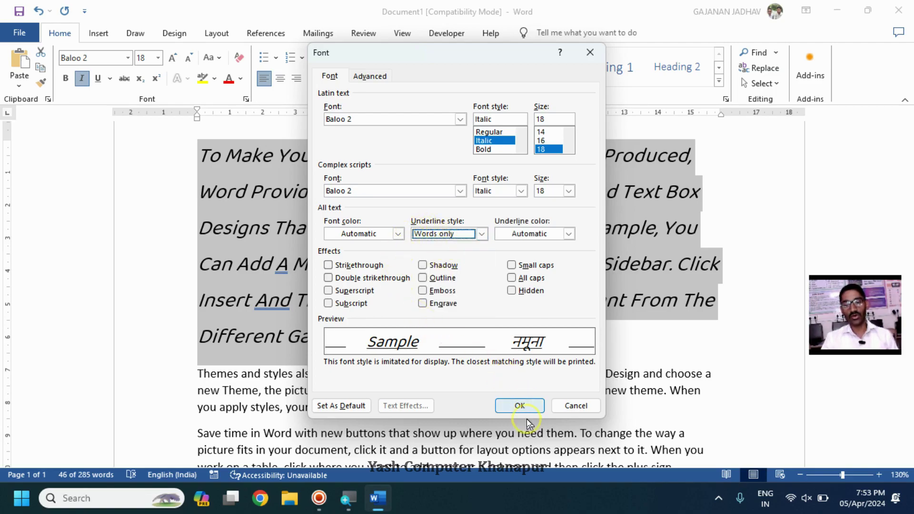
left_click(520, 406)
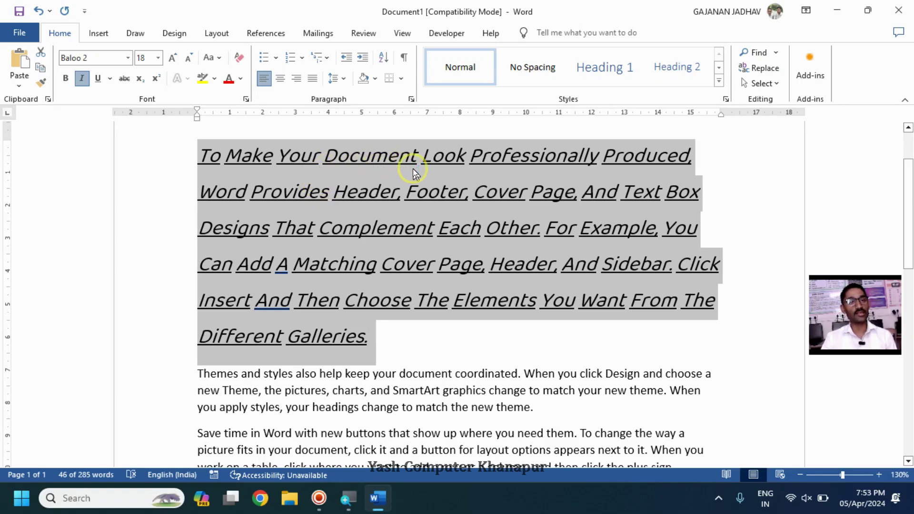
left_click(96, 78)
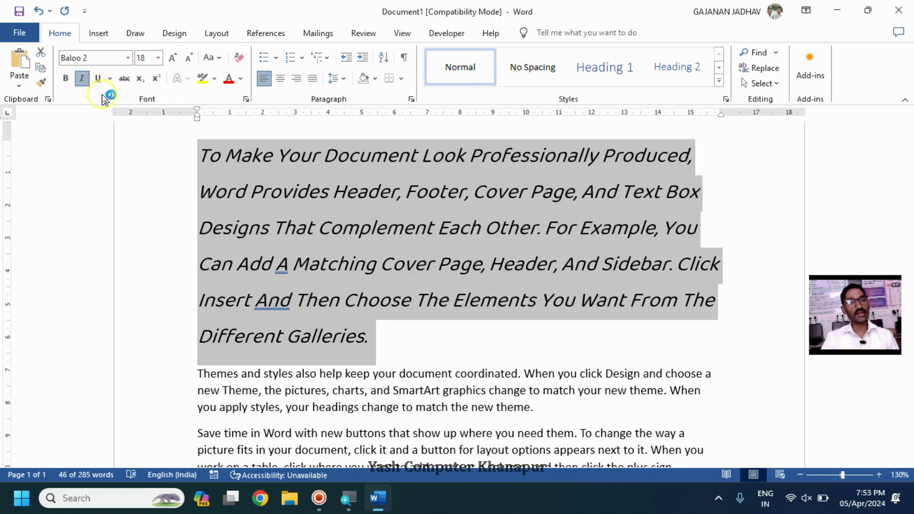
- Remove the italic formatting from the first paragraph, and apply strikethrough to it and take it off again
left_click(82, 78)
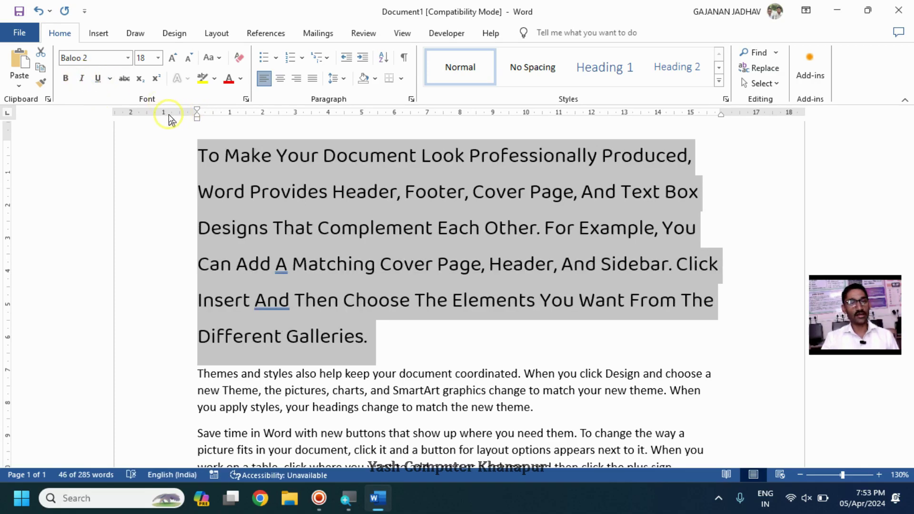
left_click(123, 78)
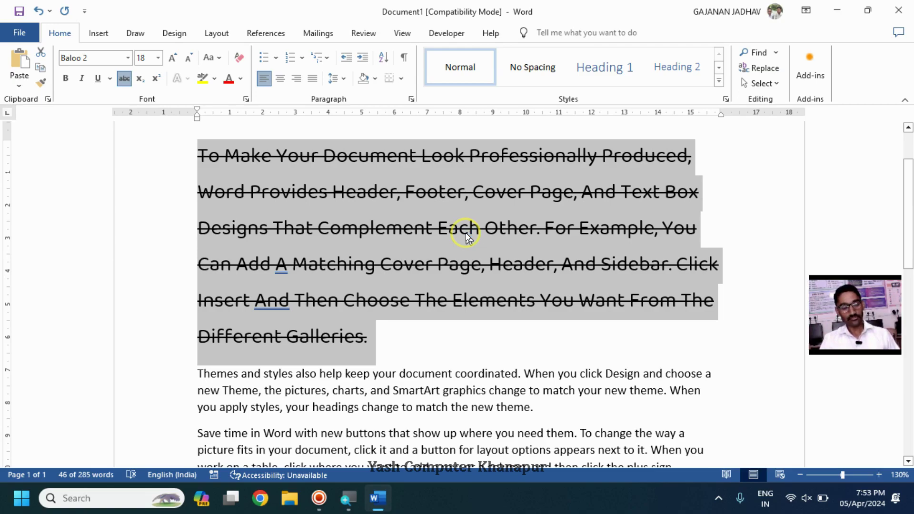
left_click(124, 79)
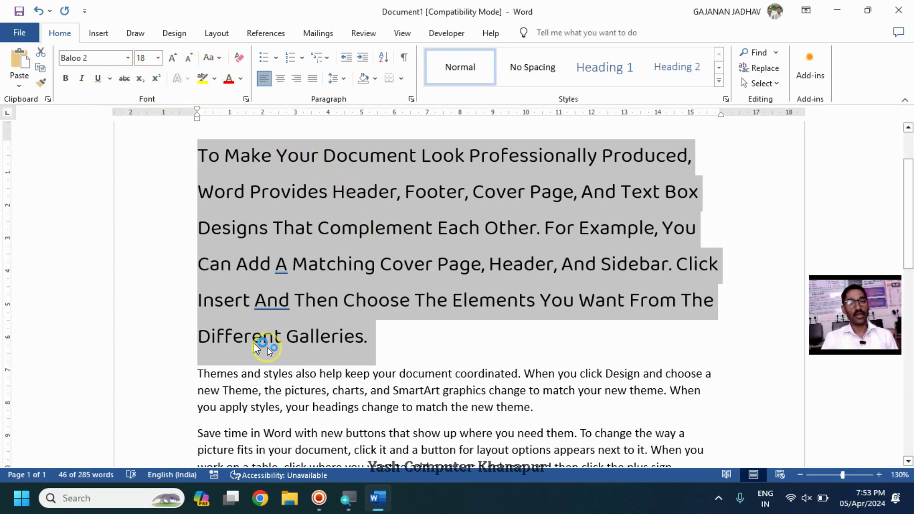
- Set the font size to 26 on the empty line below the last paragraph
scroll(253, 342, "down", 10)
left_click(253, 293)
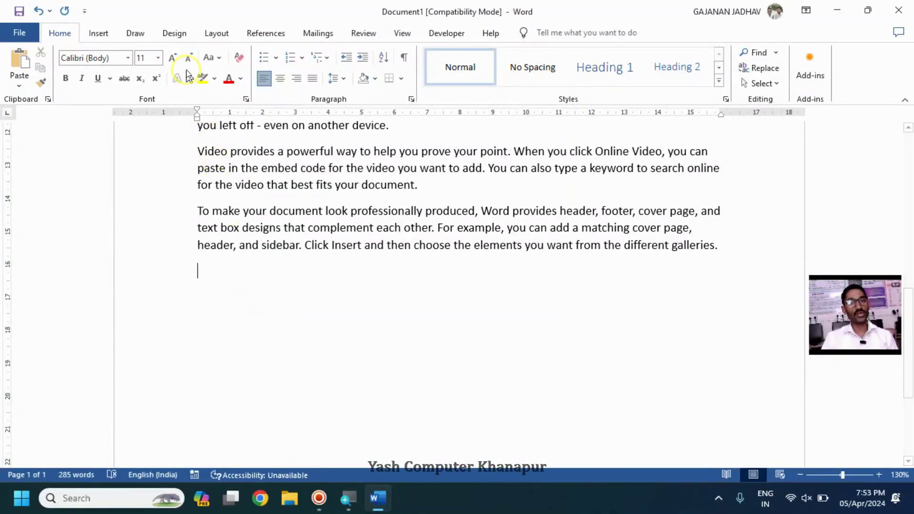
left_click(172, 58)
left_click(172, 58)
left_click(172, 58)
left_click(172, 58)
left_click(171, 57)
left_click(172, 58)
left_click(172, 57)
left_click(172, 58)
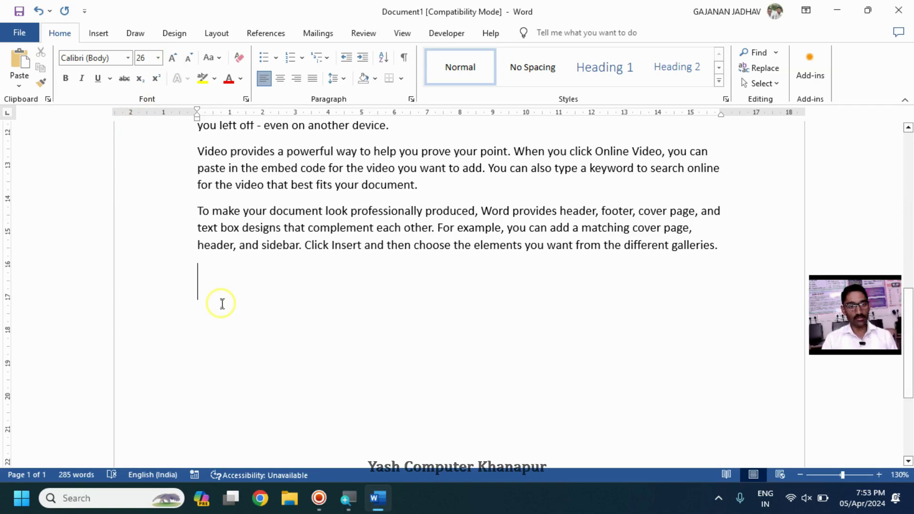
- Write the formula H2SO4 on the empty line, with the 2 and the 4 as subscripts and SO as normal text
type("H")
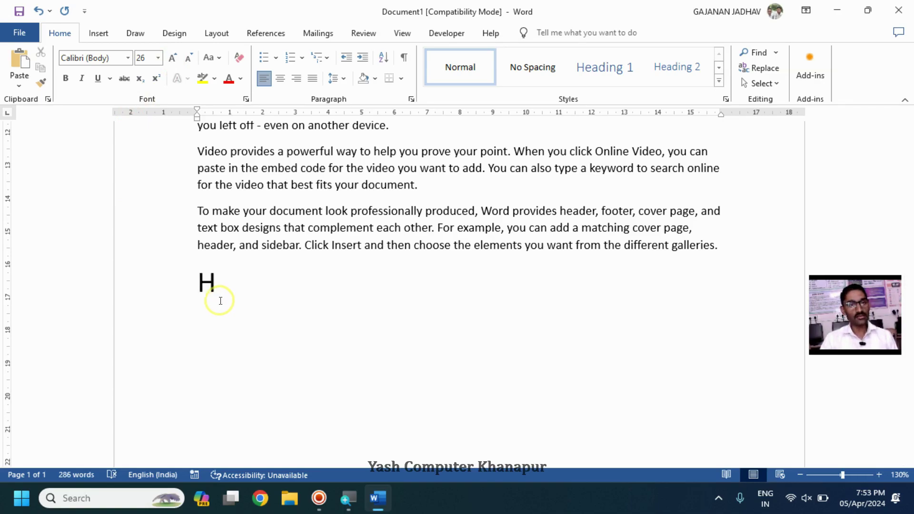
left_click(147, 80)
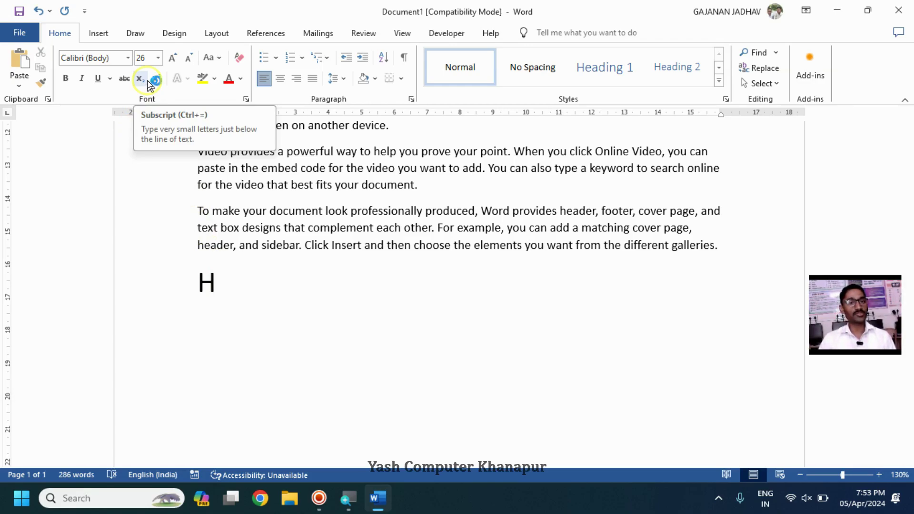
type("2")
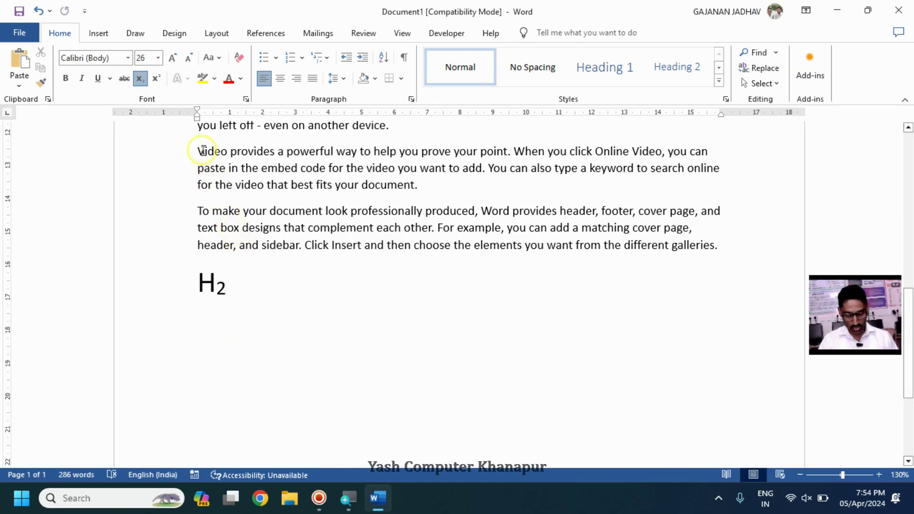
type("so")
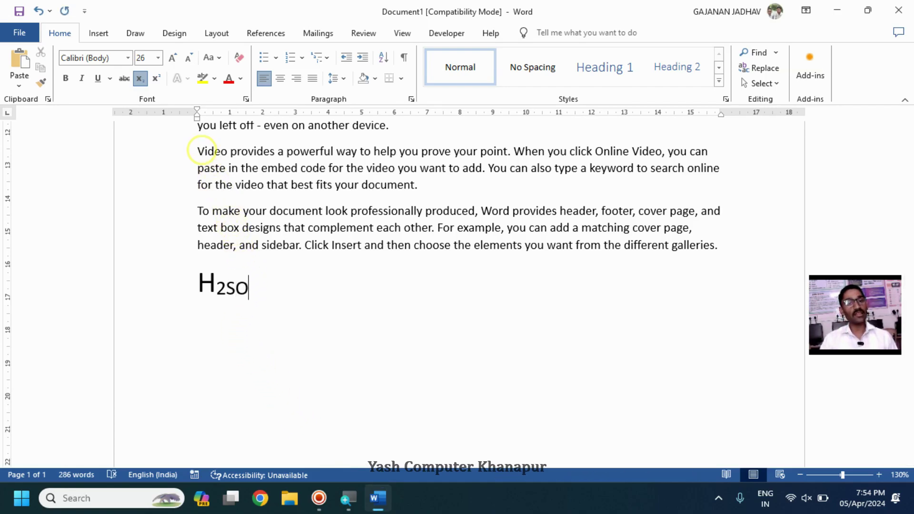
key("BackSpace")
key("BackSpace")
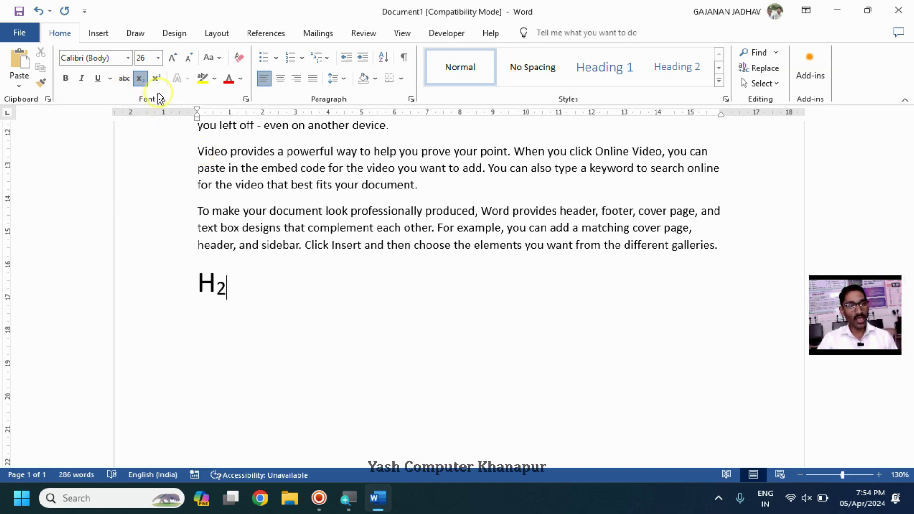
left_click(140, 78)
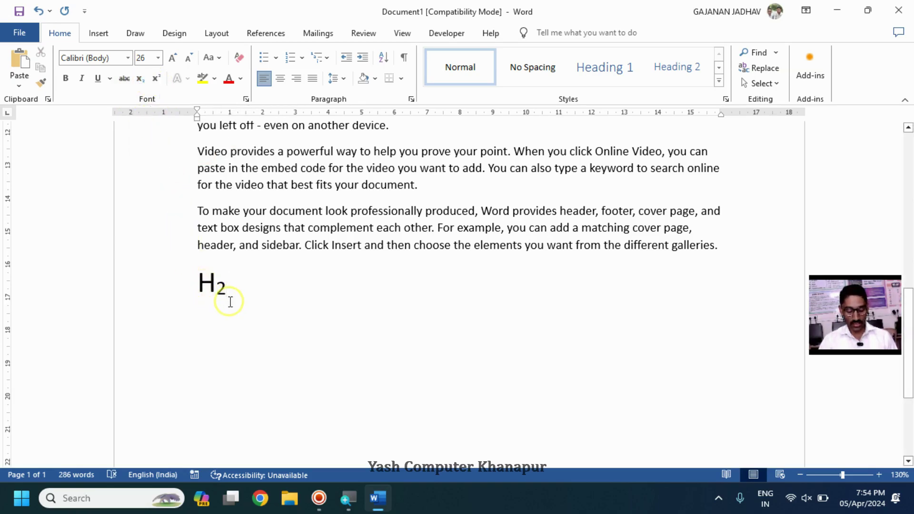
type("SO")
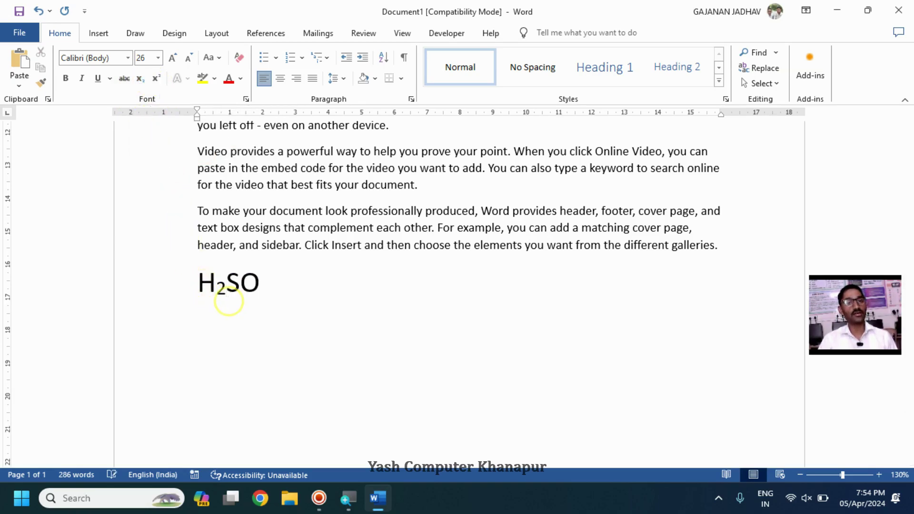
left_click(140, 82)
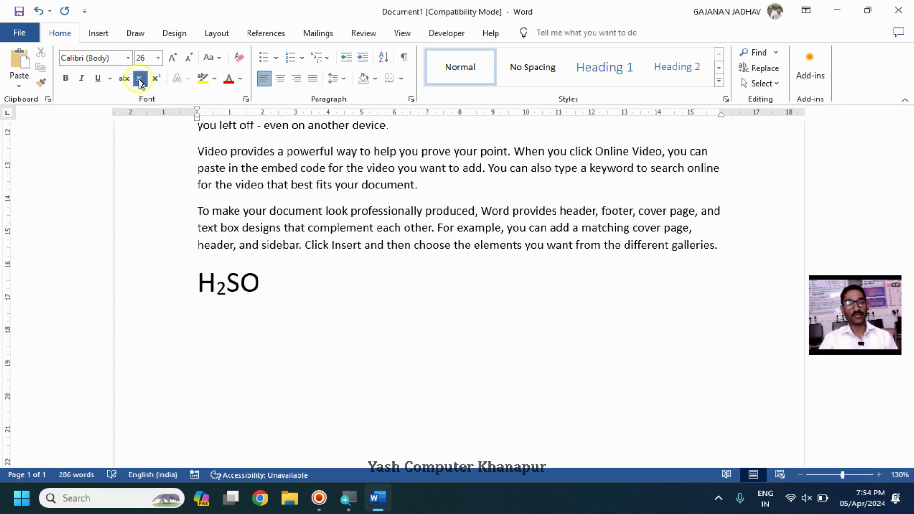
type("4")
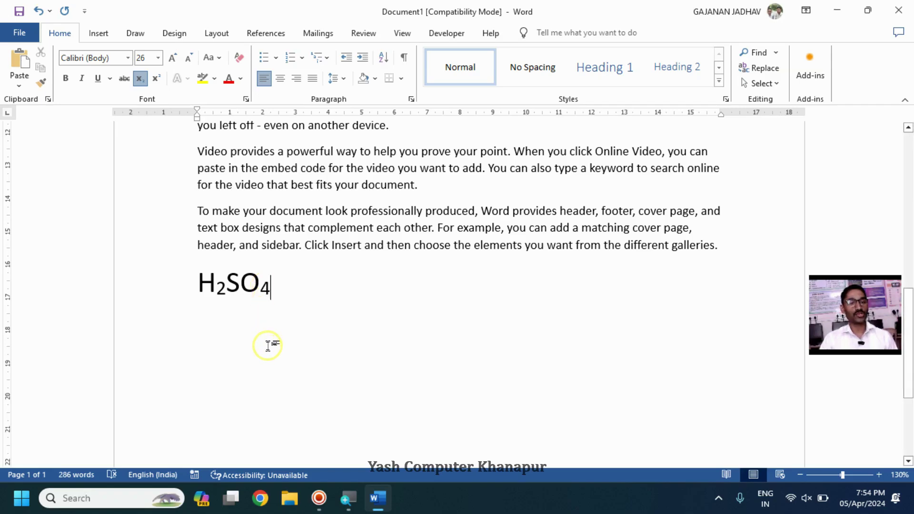
- Turn off subscript at the end of the H2SO4 formula and start a new line below it
left_click_drag(266, 286, 235, 280)
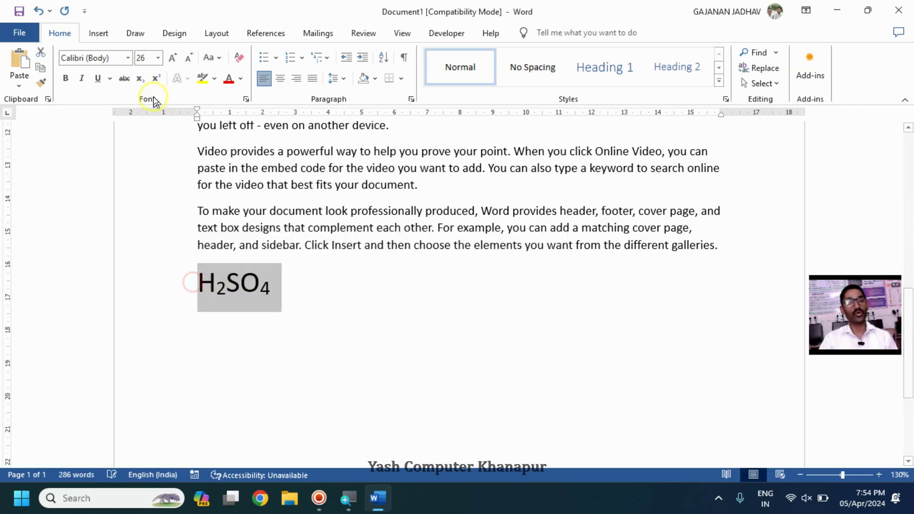
left_click(306, 301)
left_click(141, 78)
key("Return")
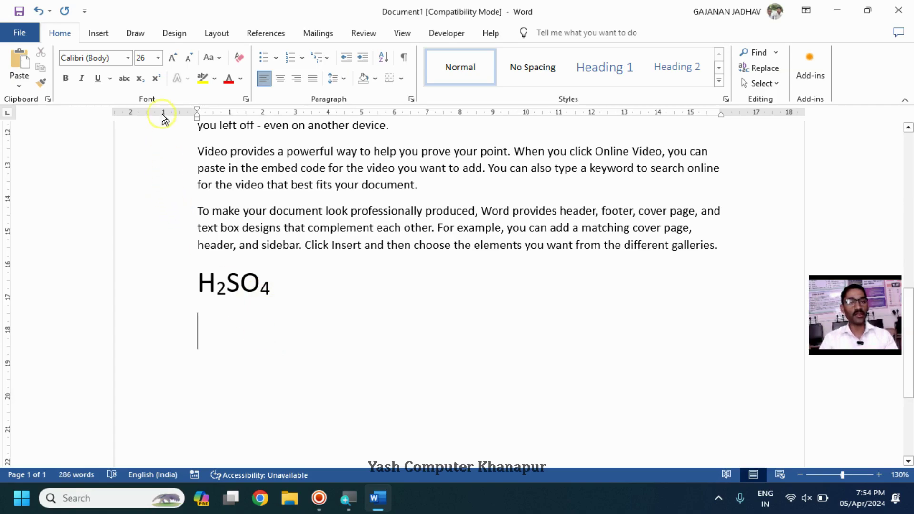
- Write the expression X2+Y2 below the chemical formula, with both 2s as superscripts and the rest as normal text
type("X")
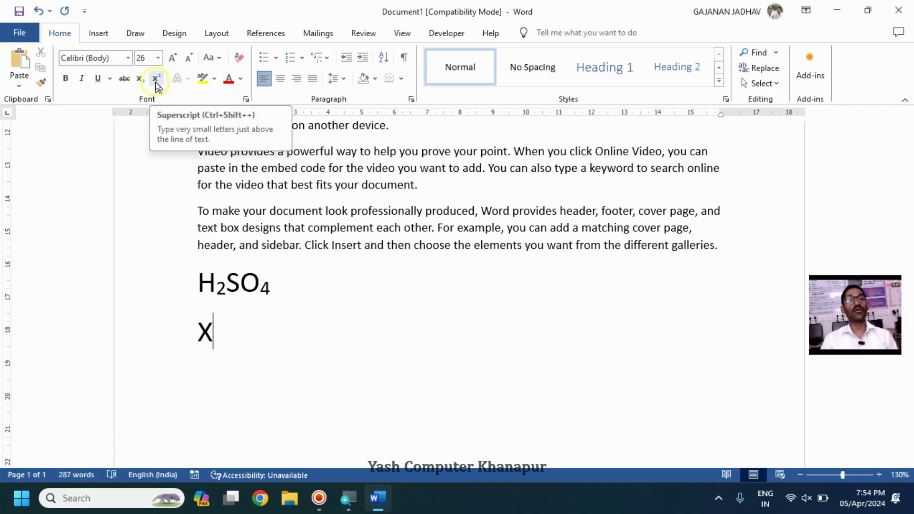
left_click(158, 87)
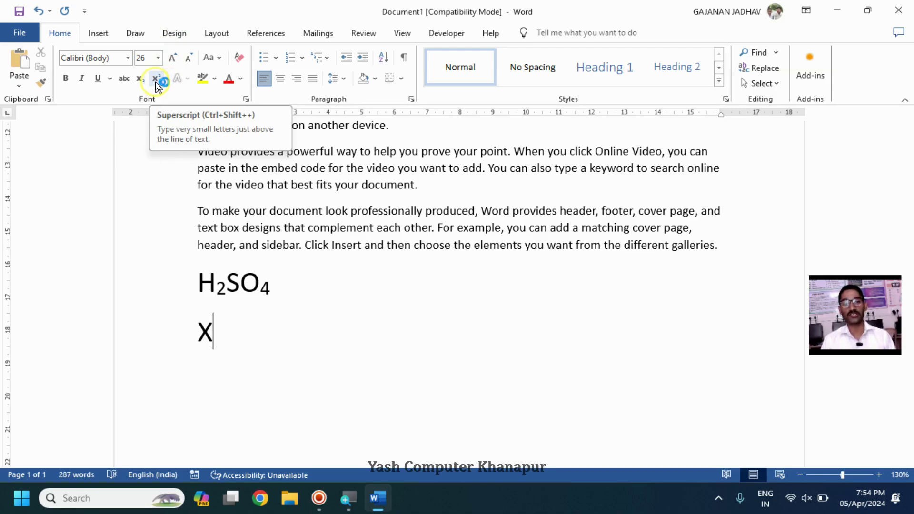
left_click(158, 87)
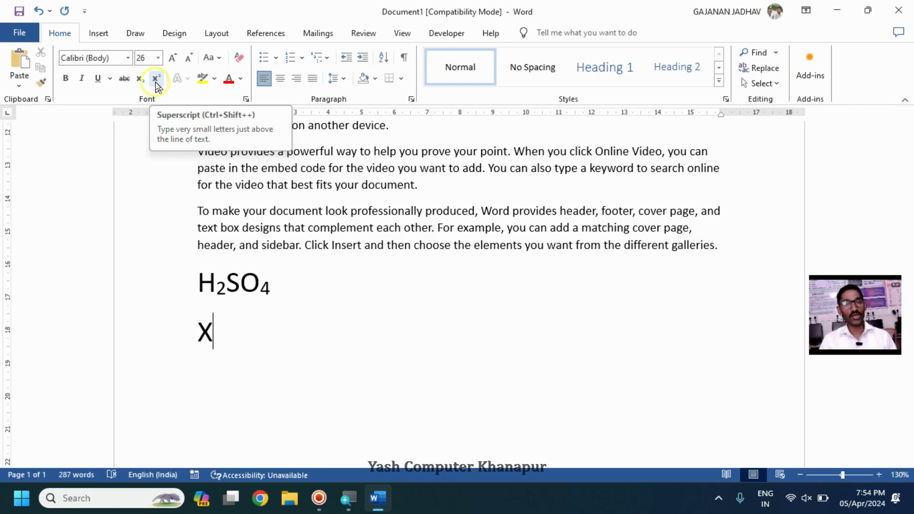
left_click(158, 87)
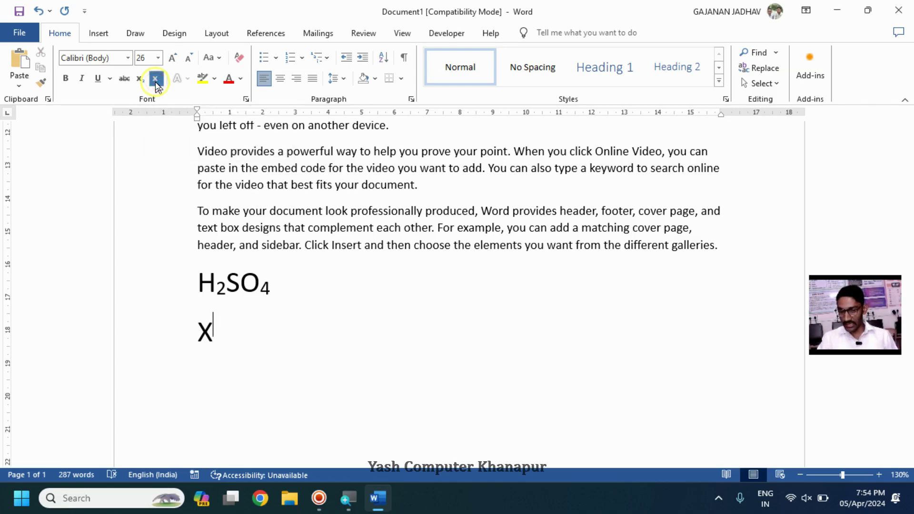
type("2")
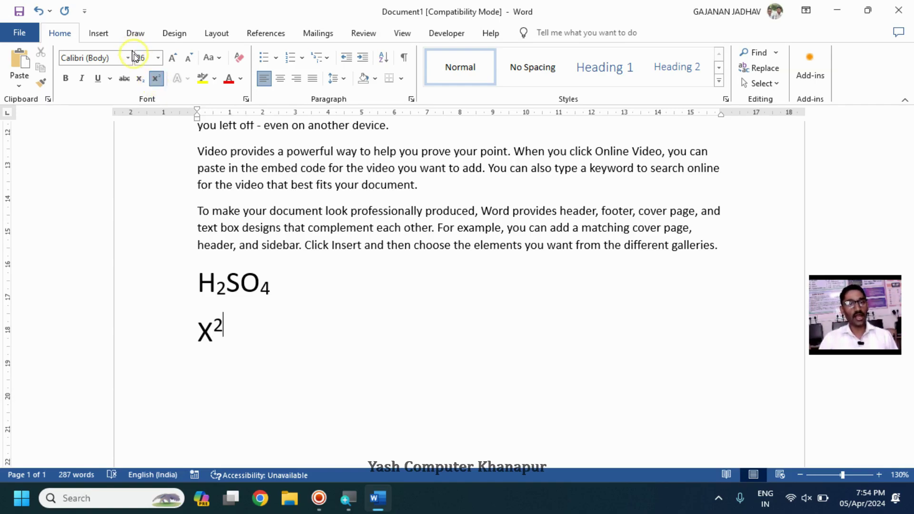
left_click(157, 79)
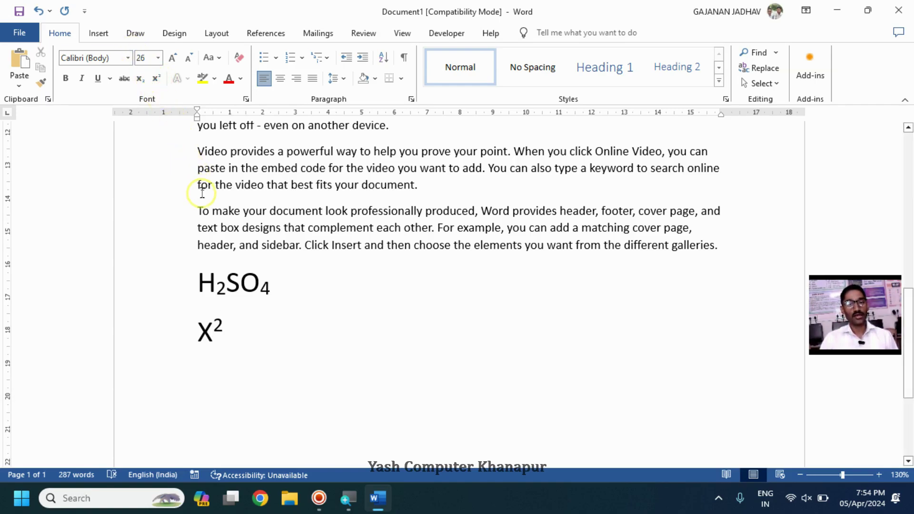
type("+")
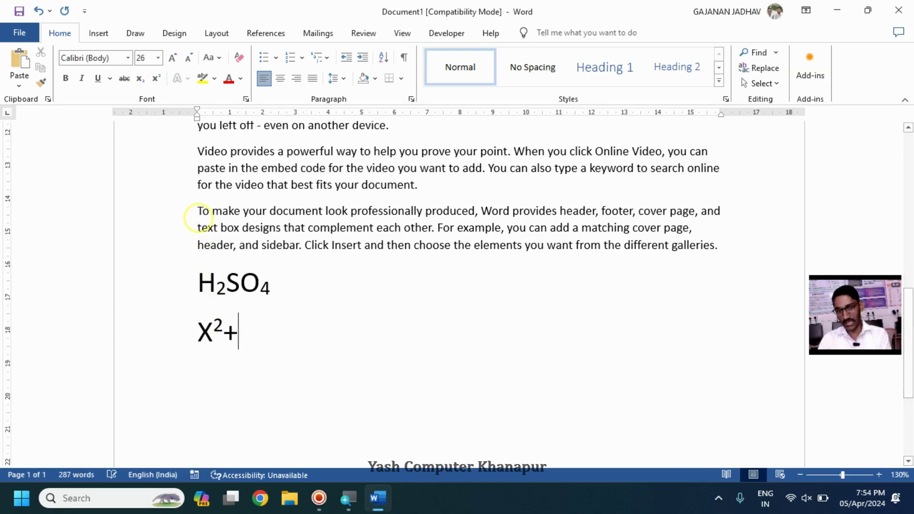
type("Y")
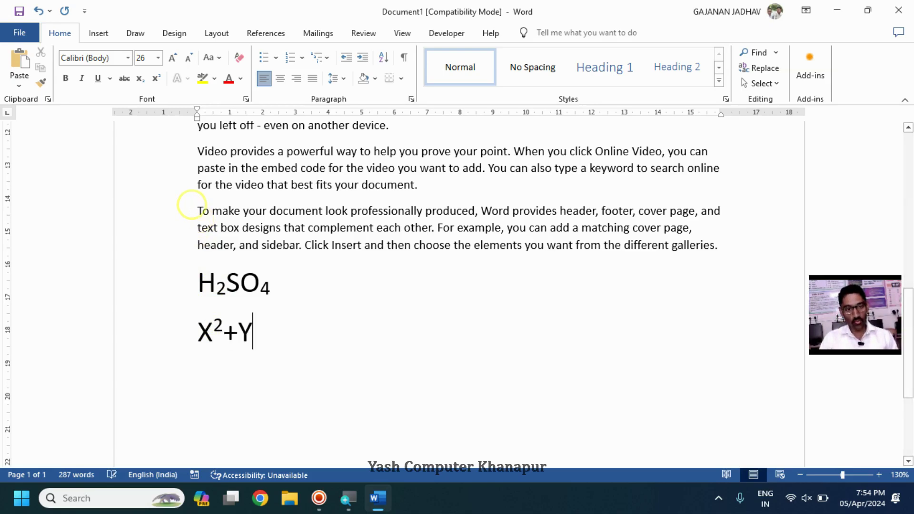
left_click(153, 83)
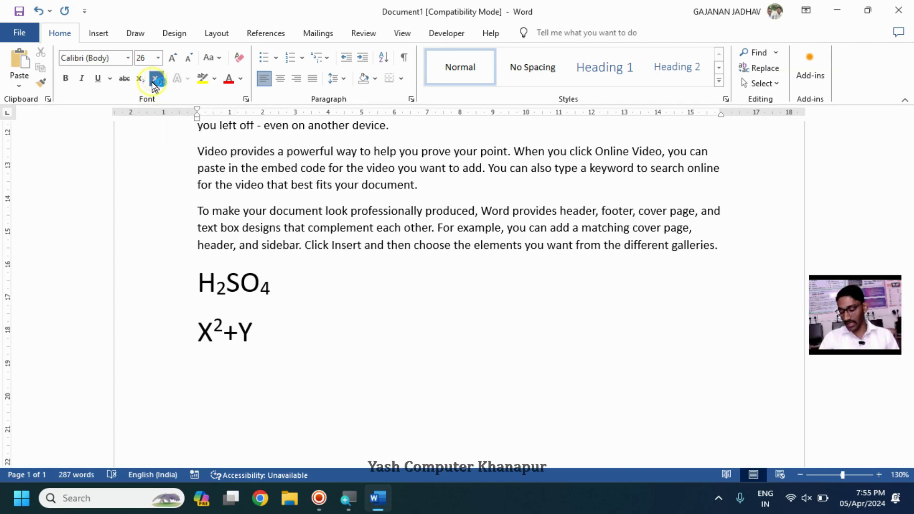
type("2")
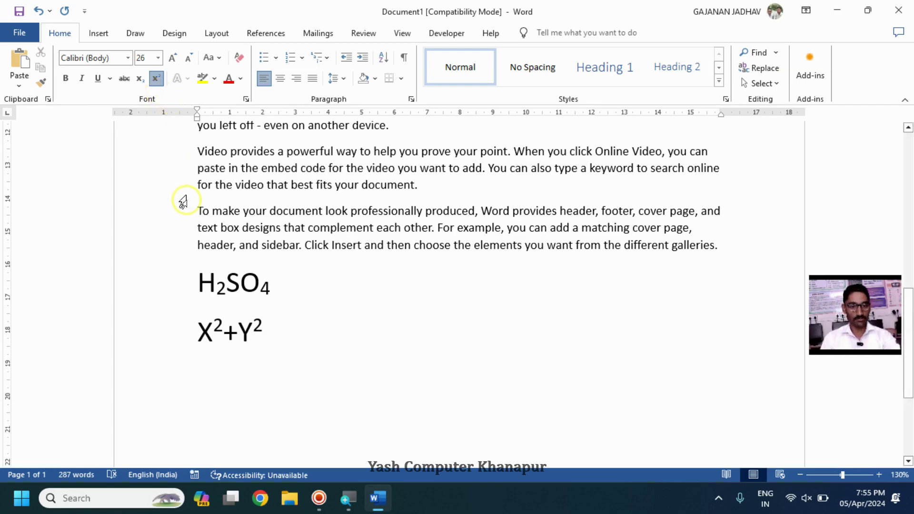
- Select the whole first paragraph at the start of the document
scroll(278, 364, "up", 10)
scroll(279, 363, "up", 2)
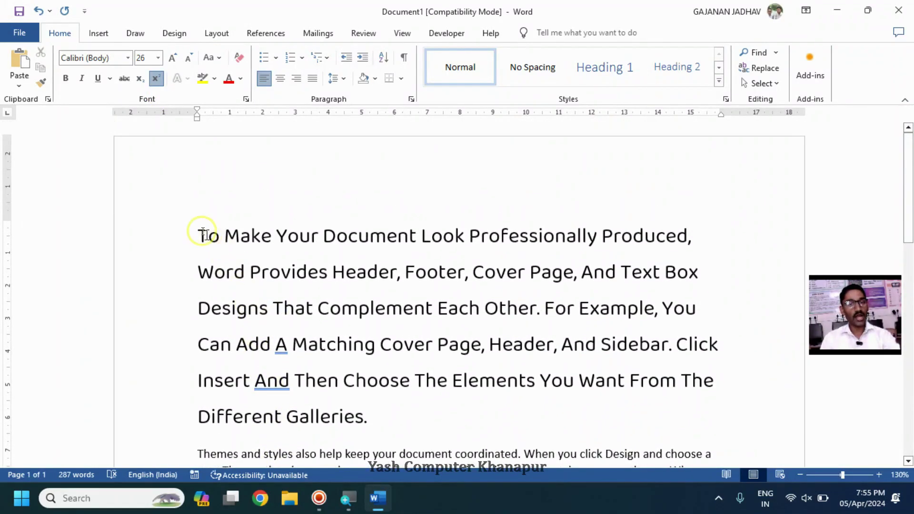
left_click_drag(170, 235, 190, 416)
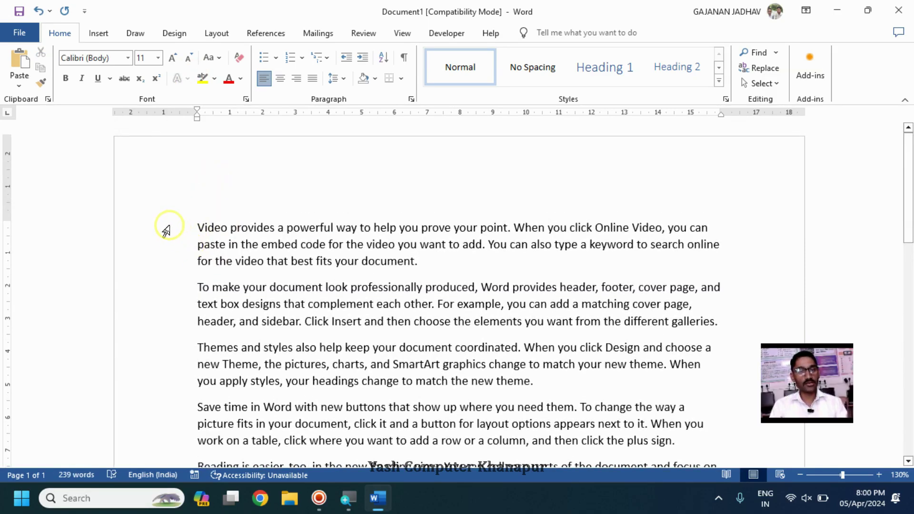
- Highlight the first paragraph, beginning "Video provides a powerful way", in yellow
double_click(168, 227)
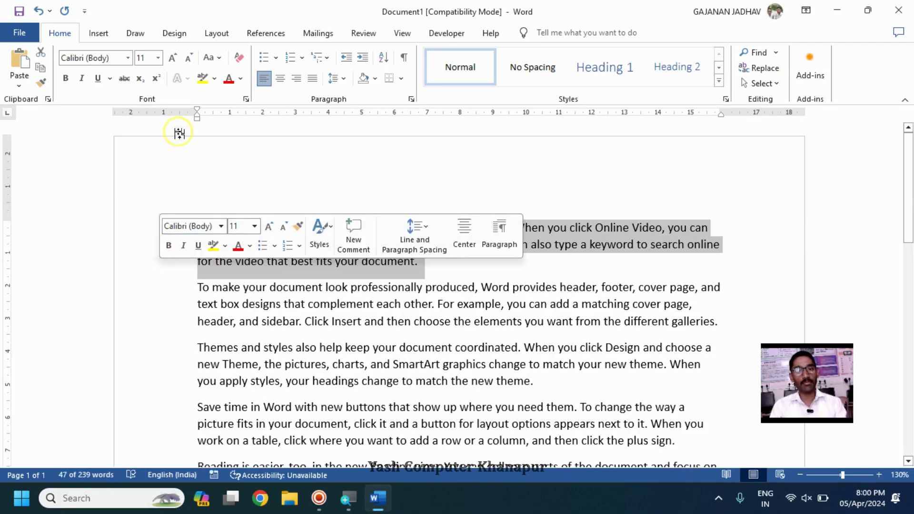
left_click(213, 83)
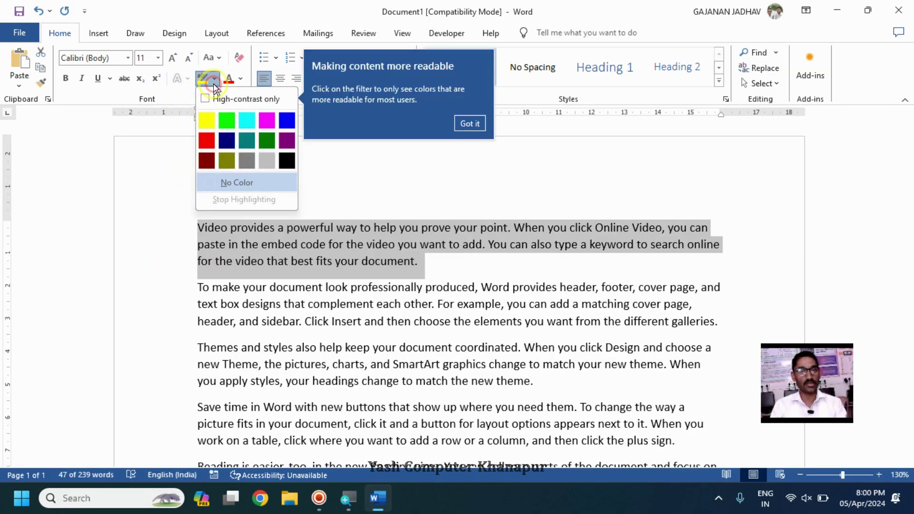
left_click(206, 127)
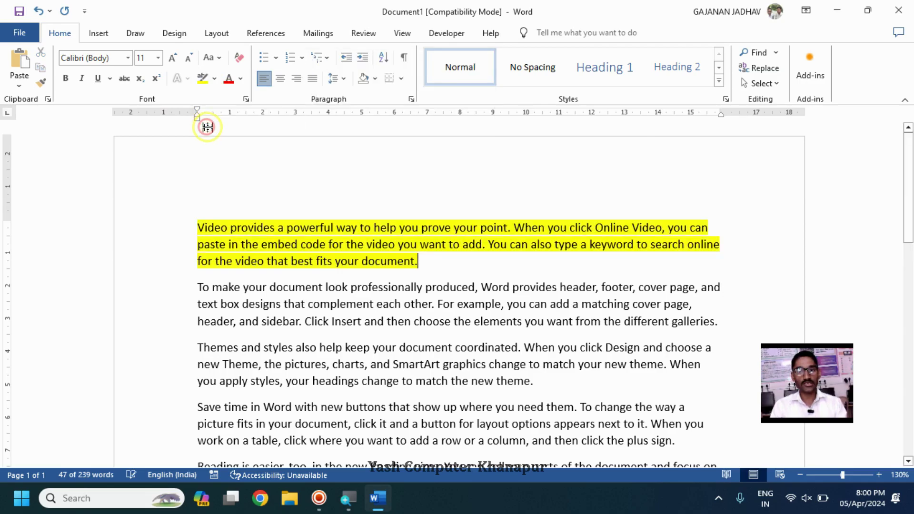
left_click(367, 268)
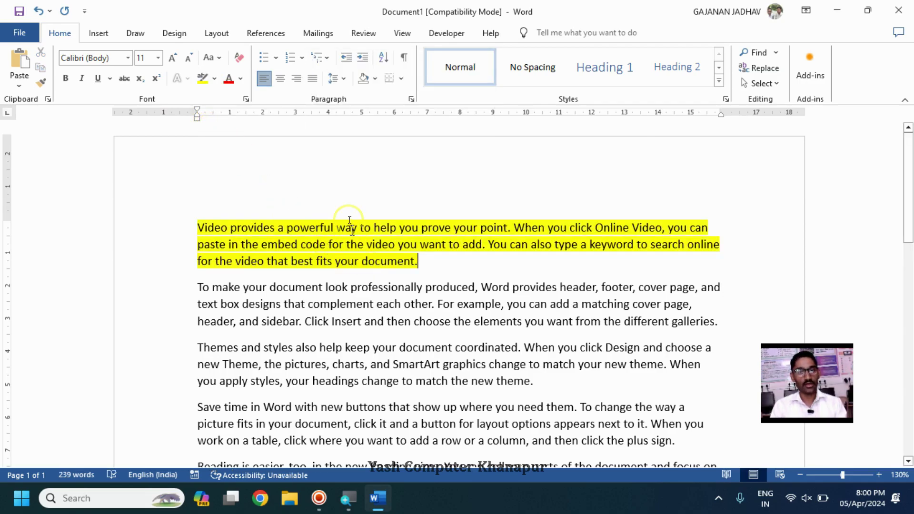
- Change the font color of the second paragraph, beginning "To make your document look", to the standard yellow
left_click_drag(184, 291, 175, 317)
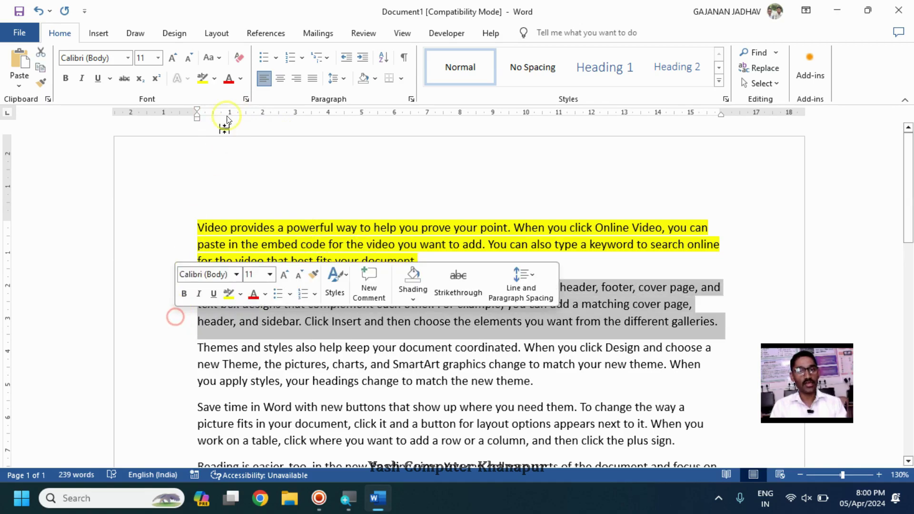
left_click(241, 79)
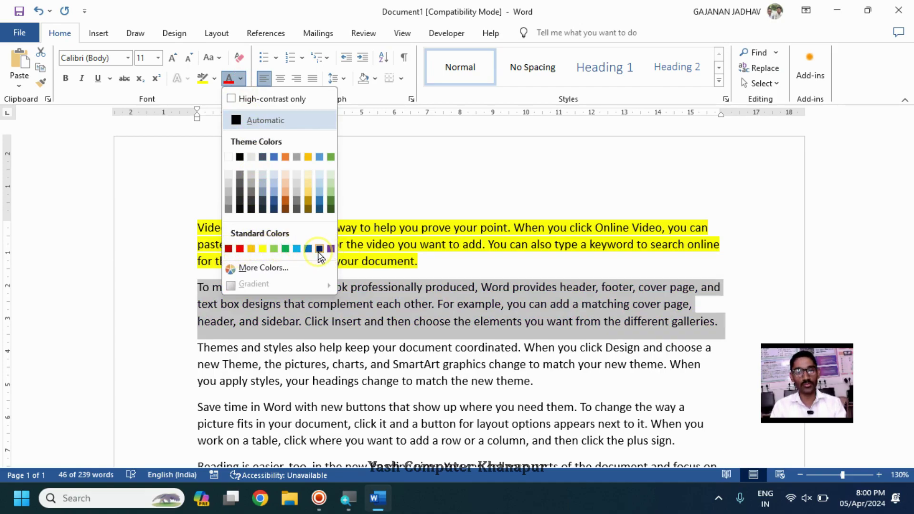
left_click(261, 247)
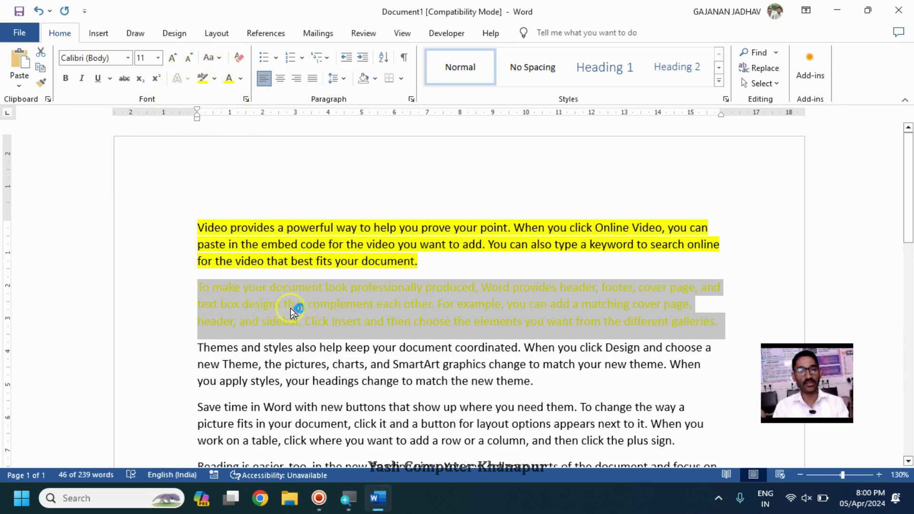
- Clear all formatting from the selected second paragraph, beginning "To make your document look"
left_click(241, 58)
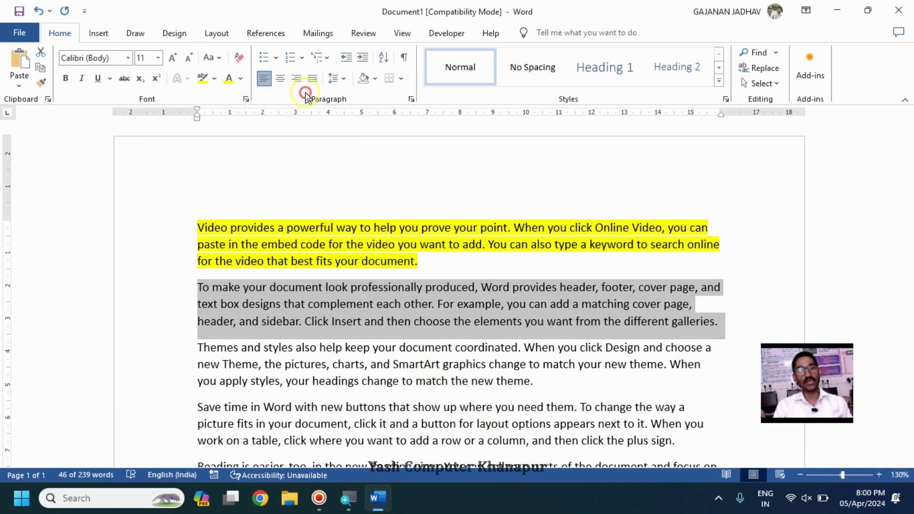
- Select all the paragraphs in the document and apply the arrowhead bullet style to them
left_click_drag(167, 227, 172, 508)
scroll(234, 302, "up", 7)
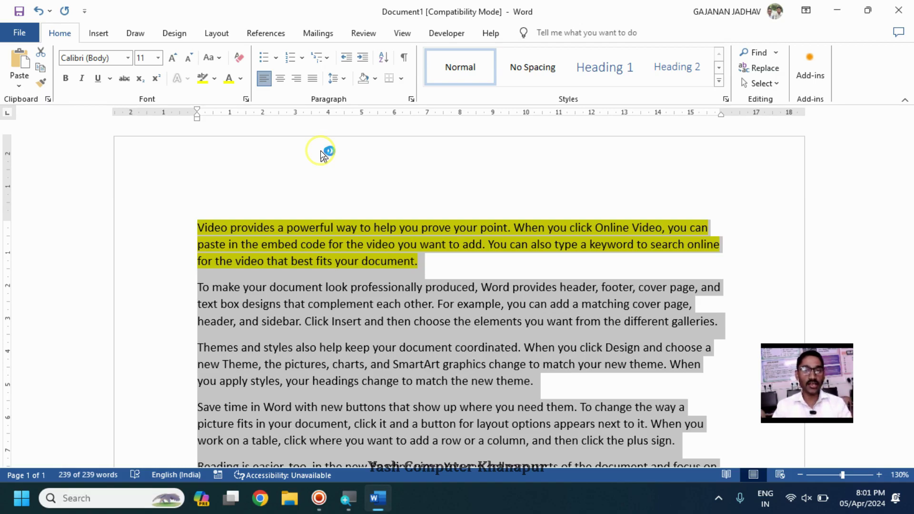
left_click(278, 61)
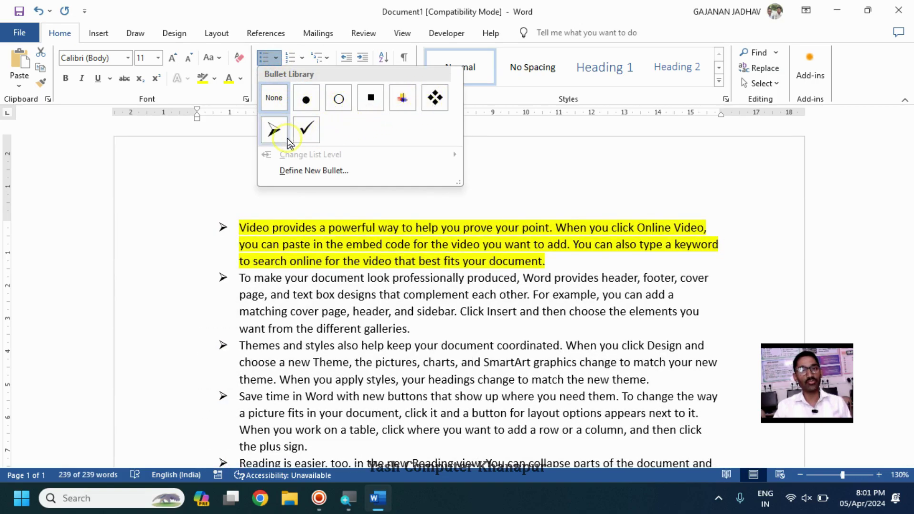
left_click(276, 126)
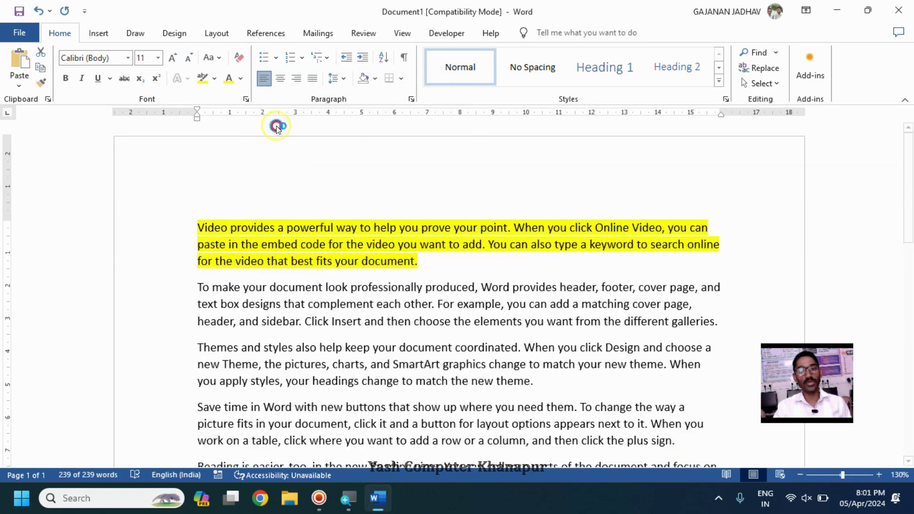
scroll(238, 282, "down", 3)
scroll(238, 282, "up", 3)
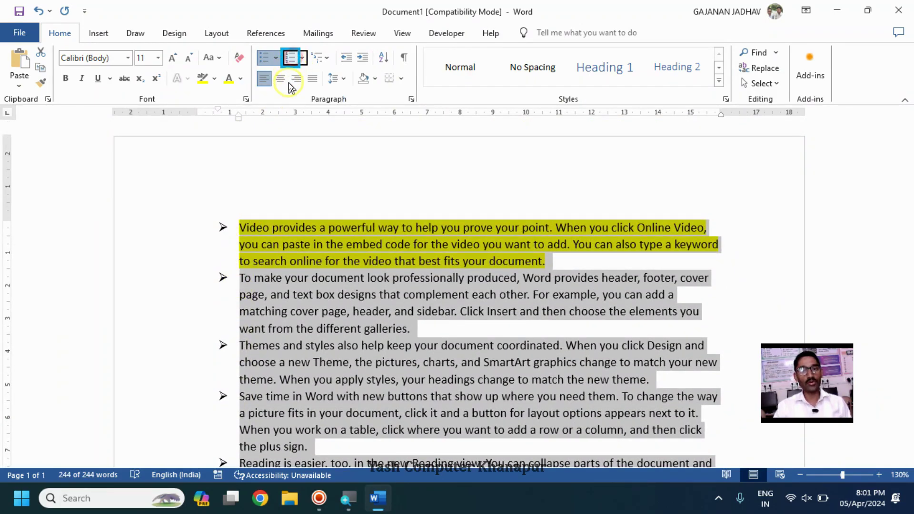
- Number all the paragraphs with the 1) 2) 3) format and remove the numbering again
left_click(303, 58)
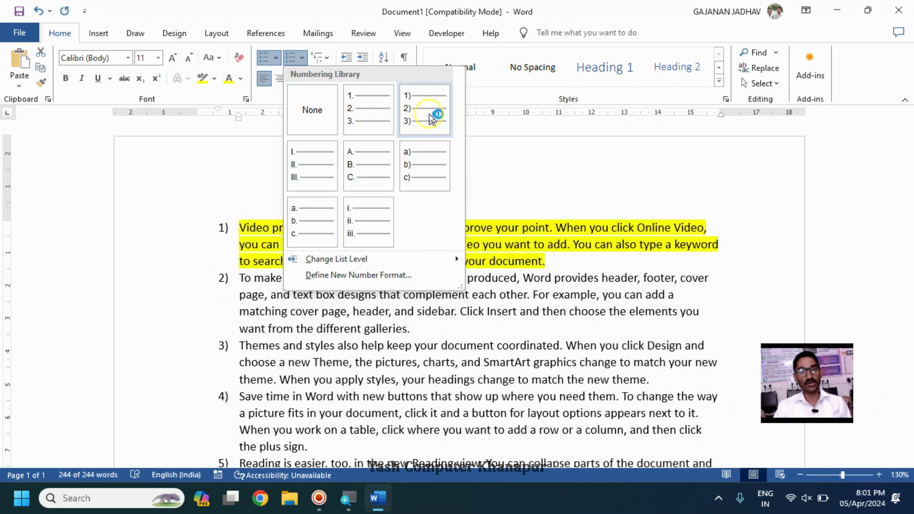
left_click(429, 116)
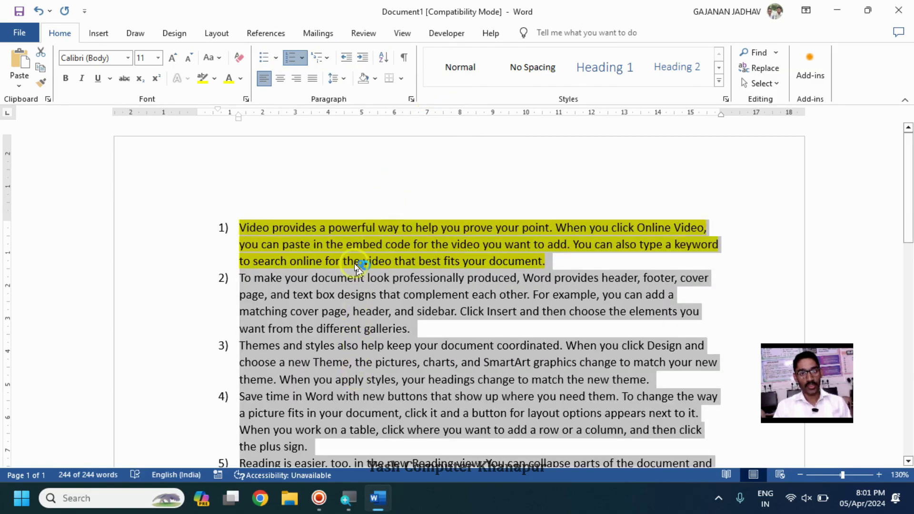
left_click(289, 59)
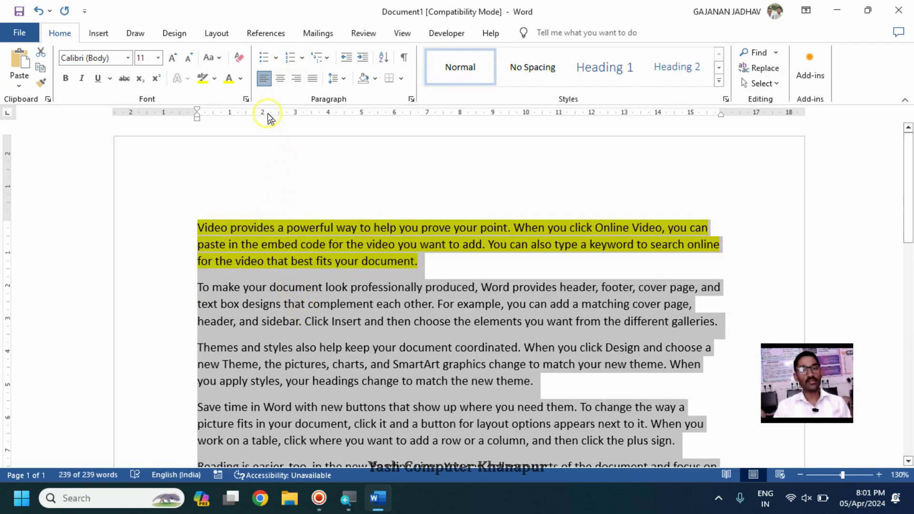
left_click(300, 143)
- Select all the text from the first paragraph to the end of the document and center it
left_click_drag(156, 226, 223, 281)
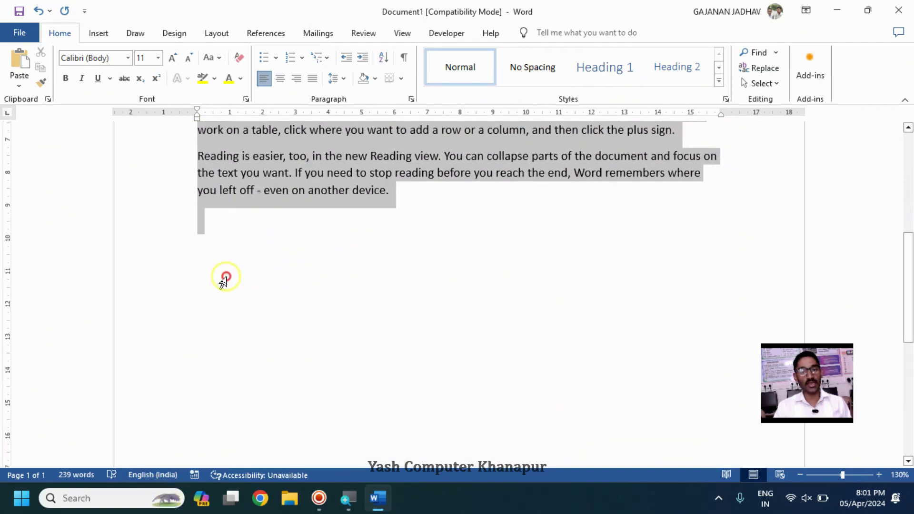
scroll(238, 266, "up", 7)
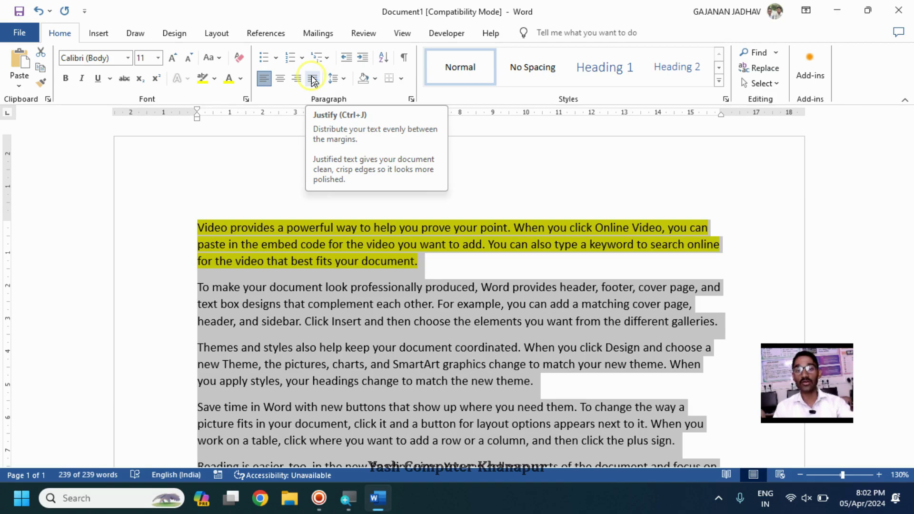
left_click(280, 79)
scroll(403, 345, "down", 3)
scroll(403, 346, "up", 1)
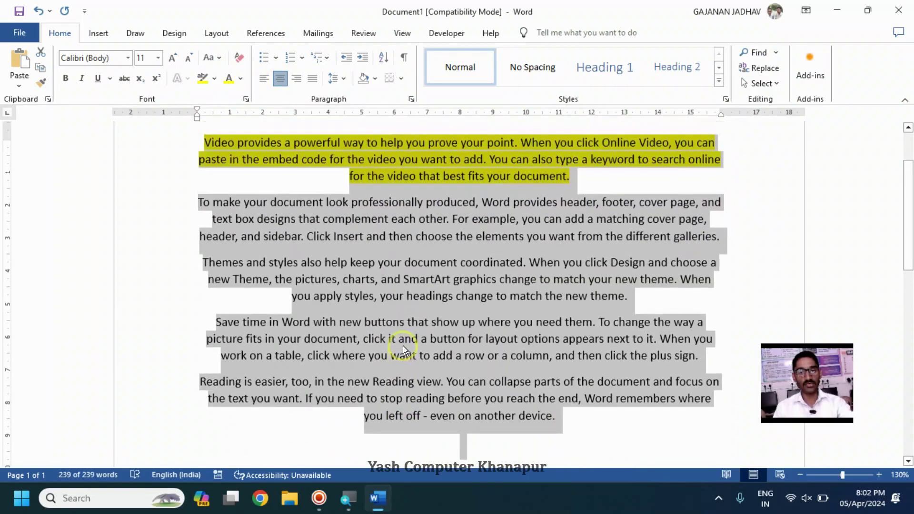
scroll(403, 346, "up", 1)
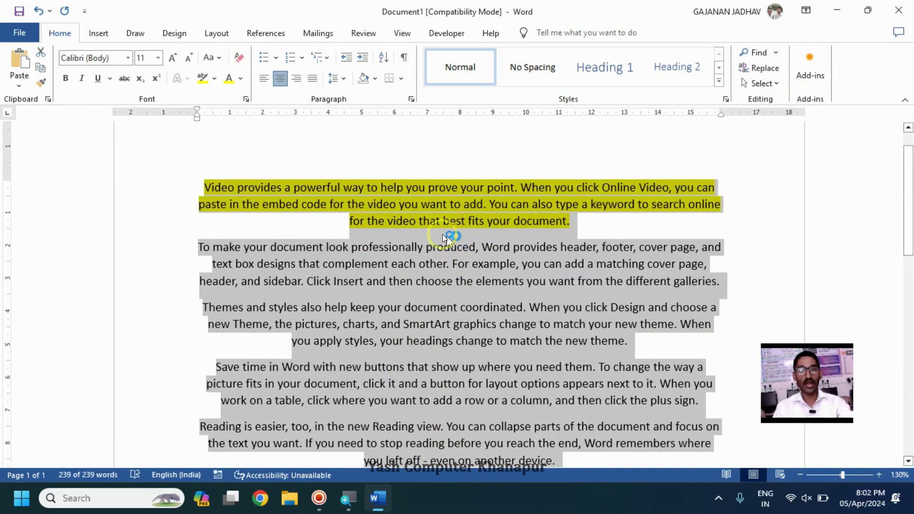
- Right-align all the selected paragraphs and switch them to justified alignment
left_click(296, 76)
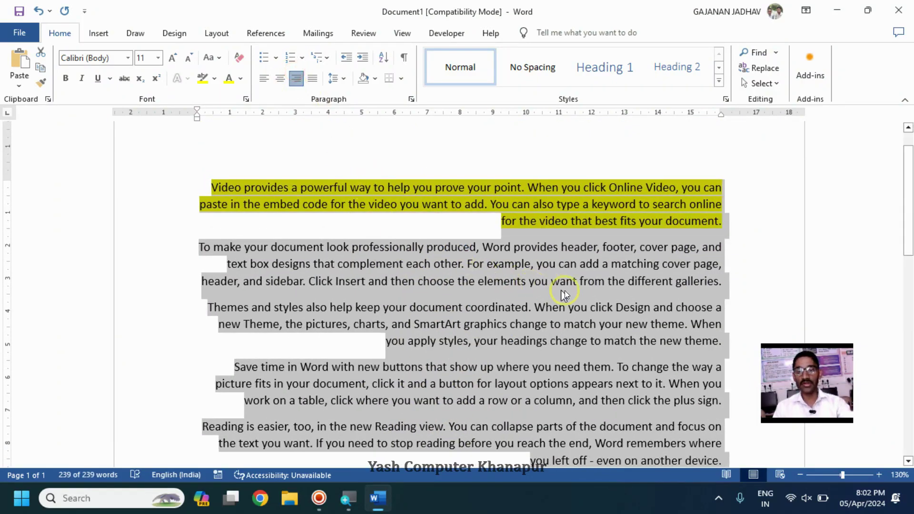
scroll(662, 222, "down", 2)
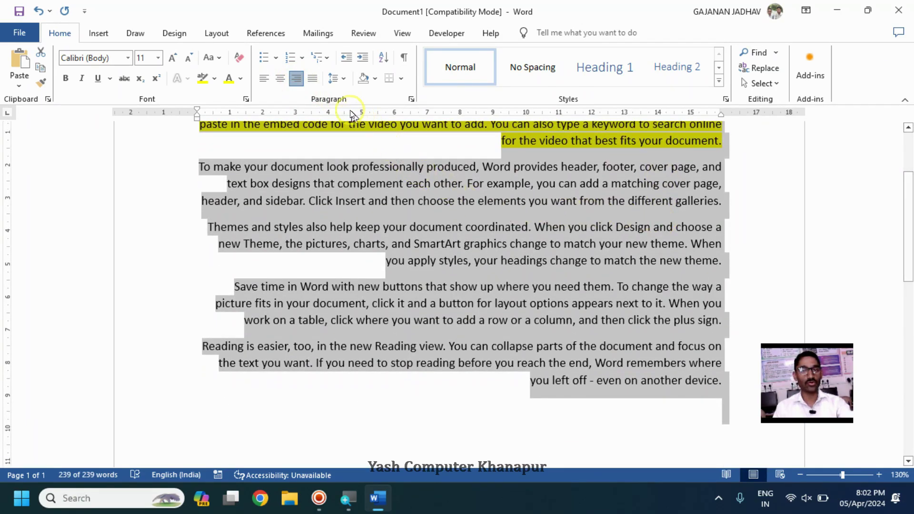
left_click(313, 79)
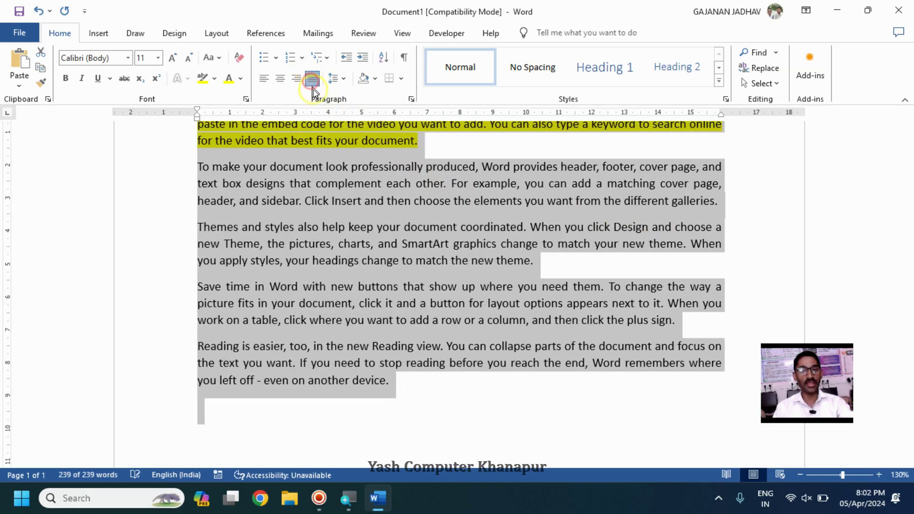
scroll(335, 304, "up", 2)
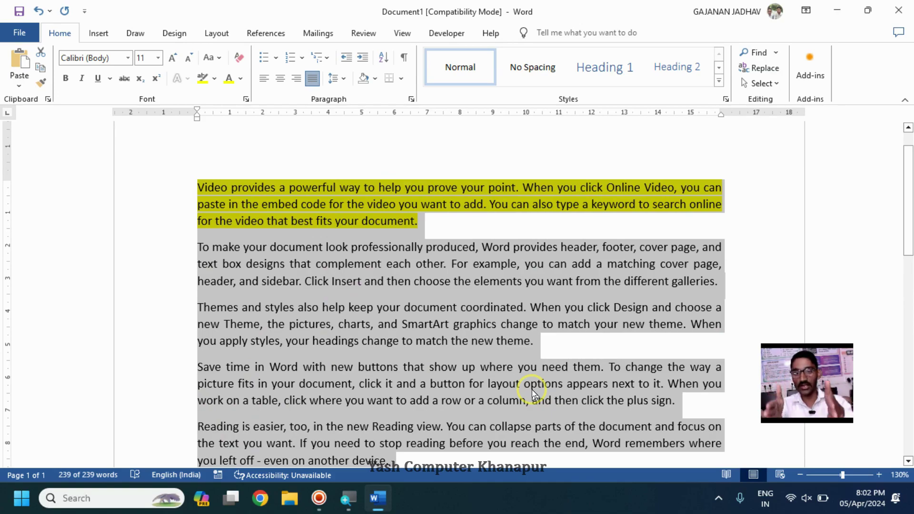
- Delete all the selected text and undo the deletion
key("Delete")
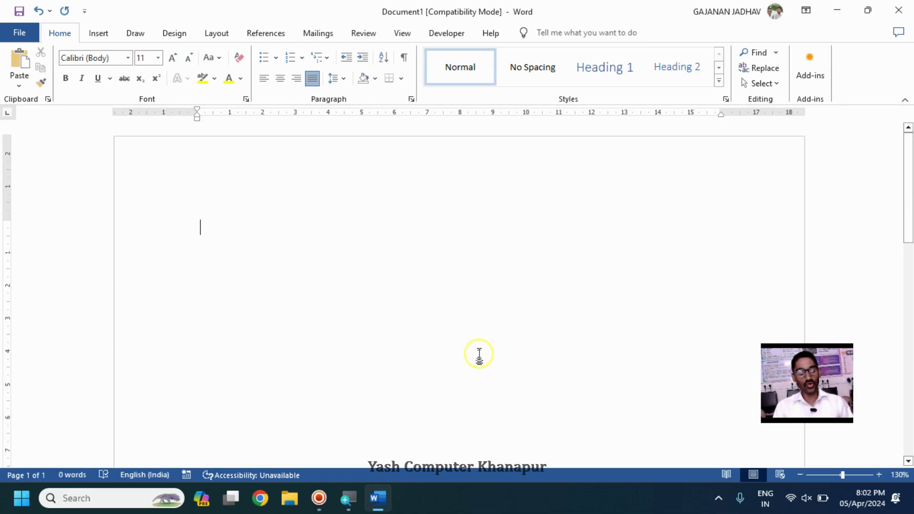
key("ctrl+z")
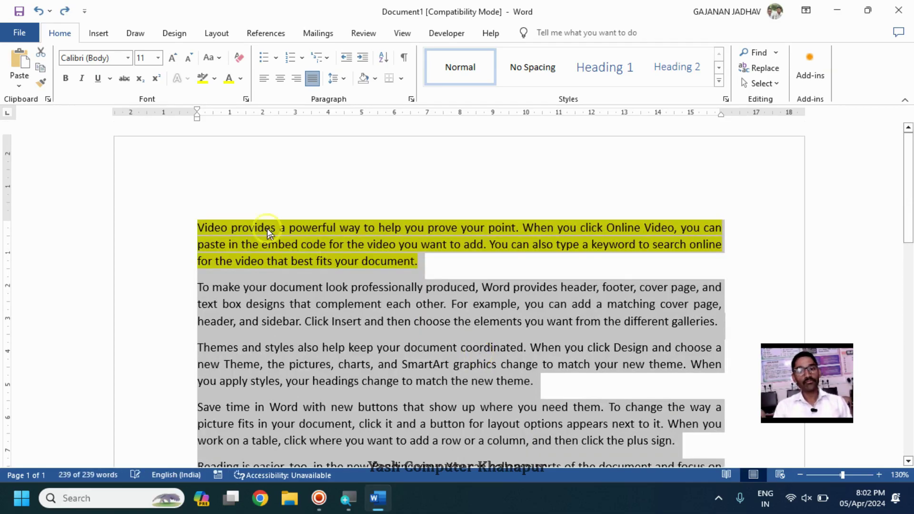
- Set the line spacing of all the selected paragraphs to Multiple at 3.5 through the line spacing options
left_click(340, 80)
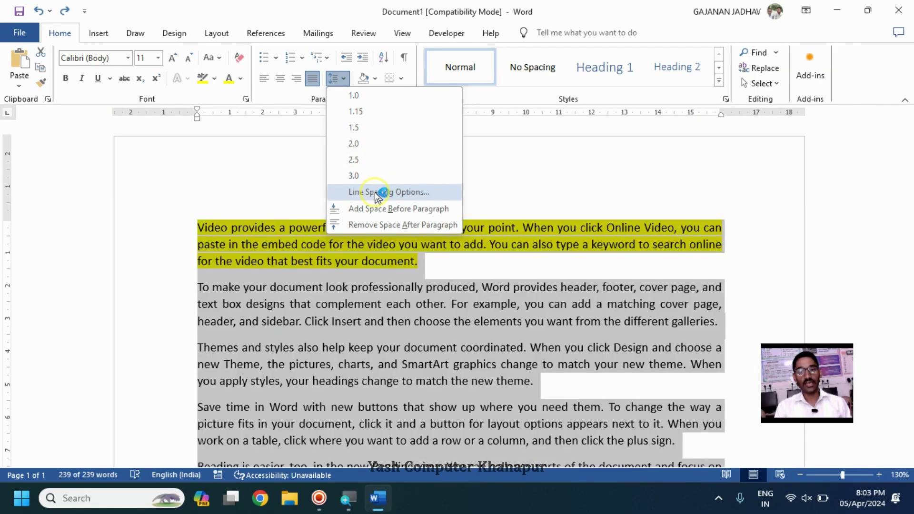
left_click(365, 196)
left_click(479, 267)
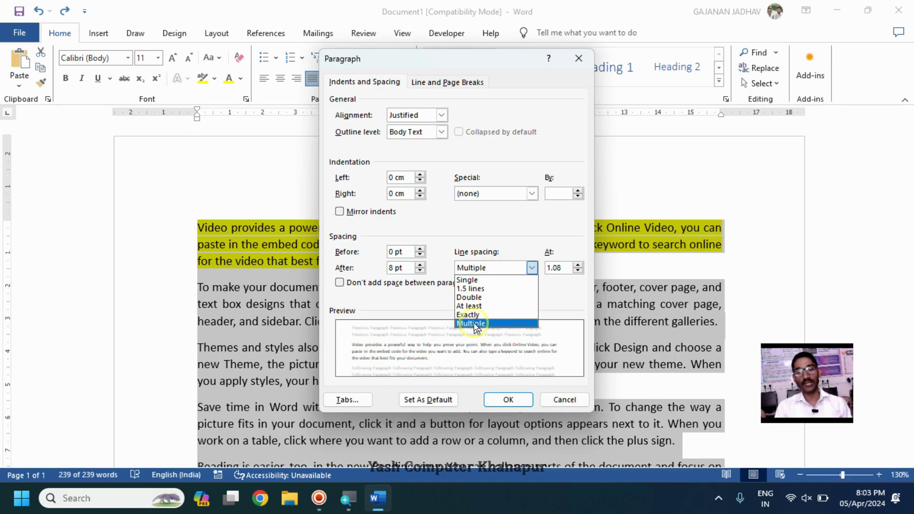
left_click(473, 323)
double_click(551, 268)
type("3")
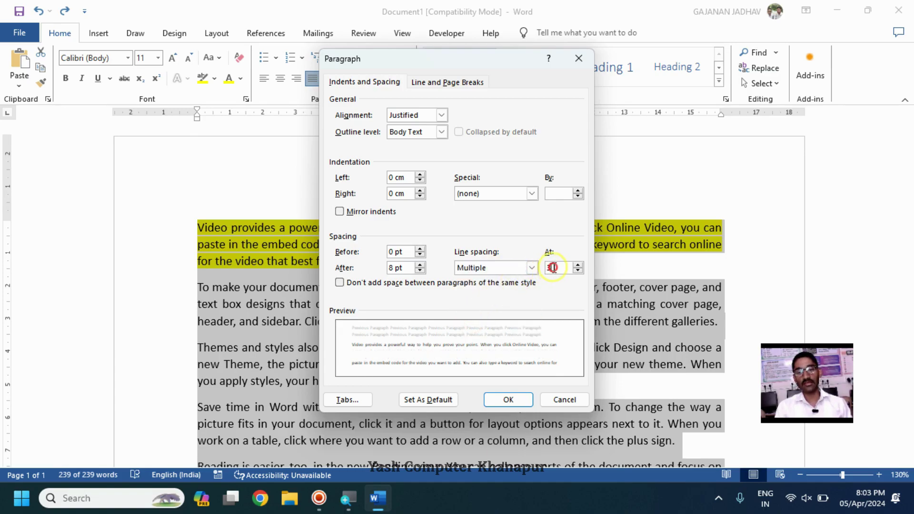
type(".5")
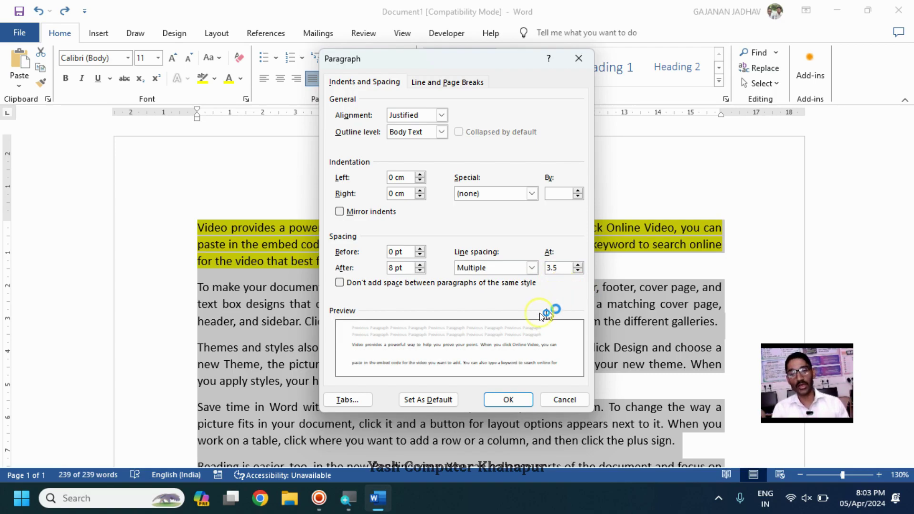
left_click(501, 394)
scroll(485, 308, "down", 10)
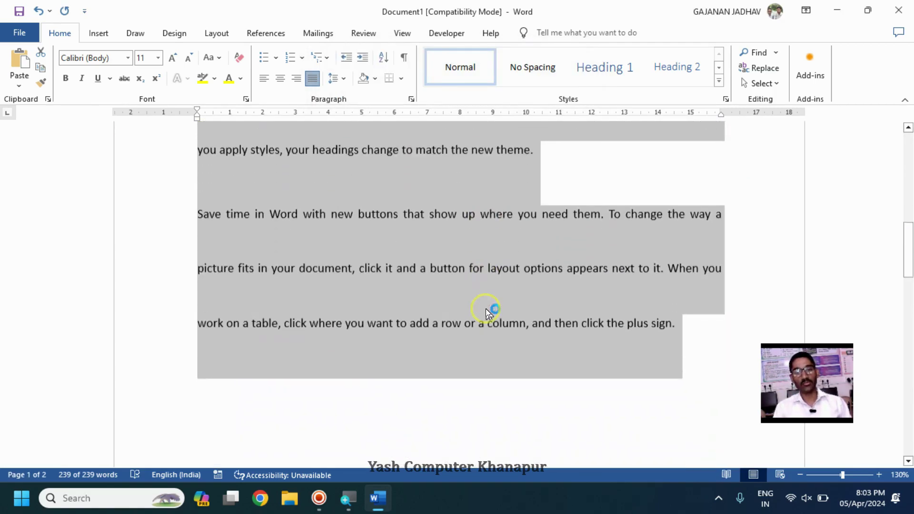
scroll(486, 309, "up", 10)
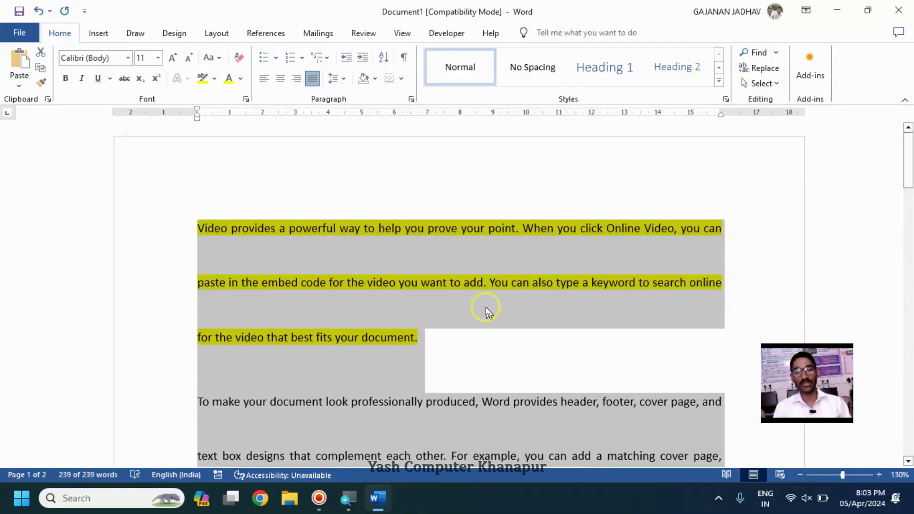
- Select the whole document and set its line spacing to 1.0
left_click(431, 258)
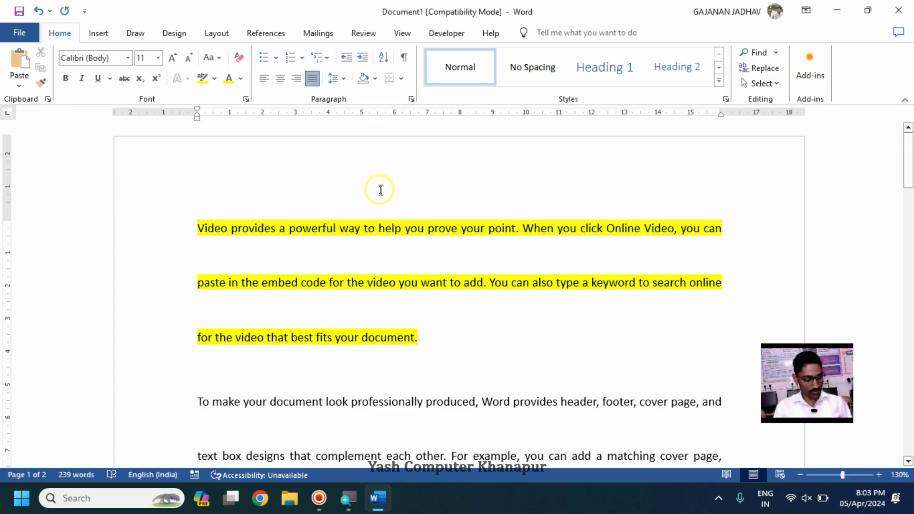
key("ctrl+a")
left_click(344, 79)
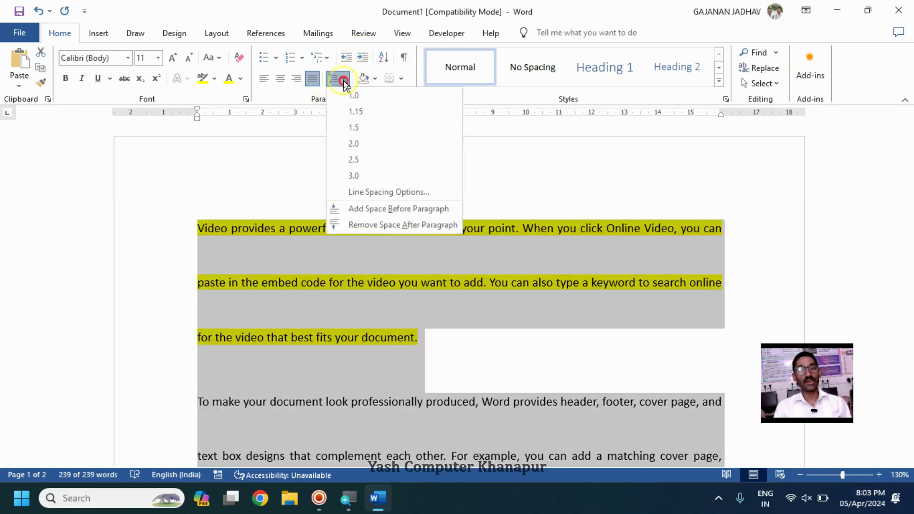
left_click(346, 104)
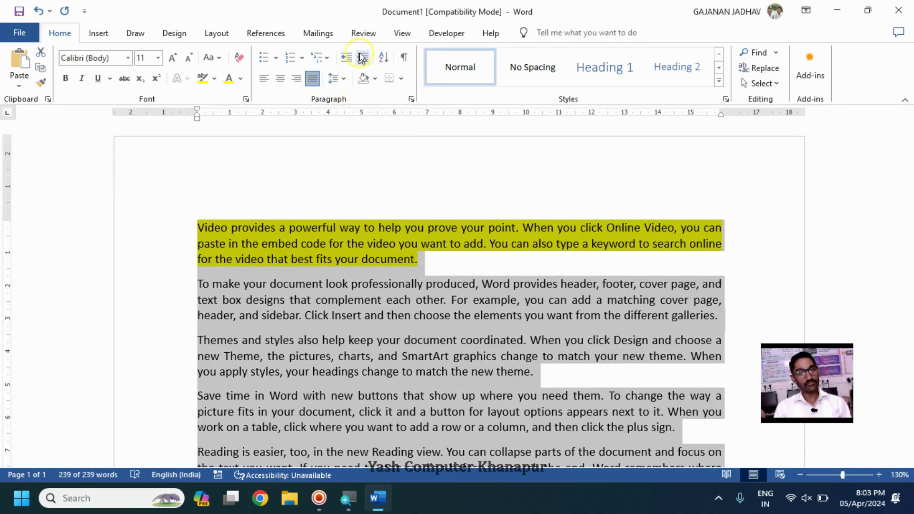
- Select only the first paragraph, beginning "Video provides a powerful way", and increase its indent eight times
left_click(310, 242)
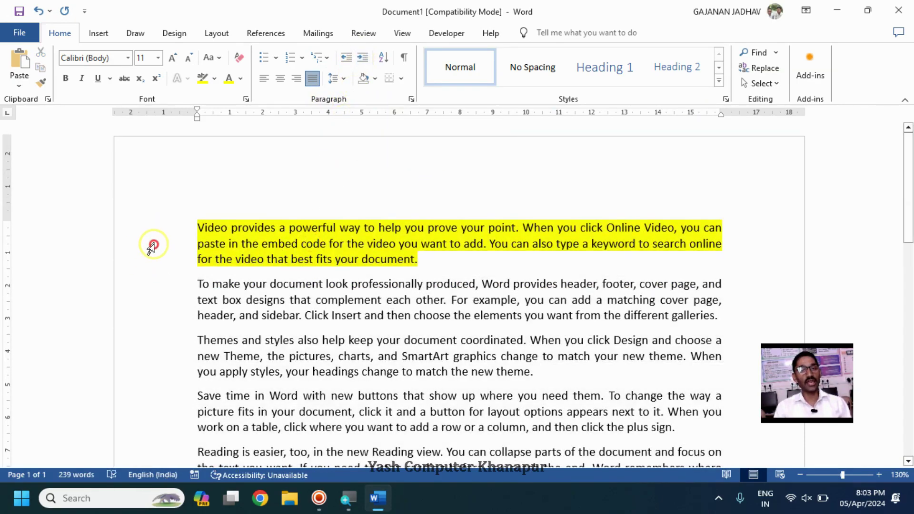
double_click(154, 244)
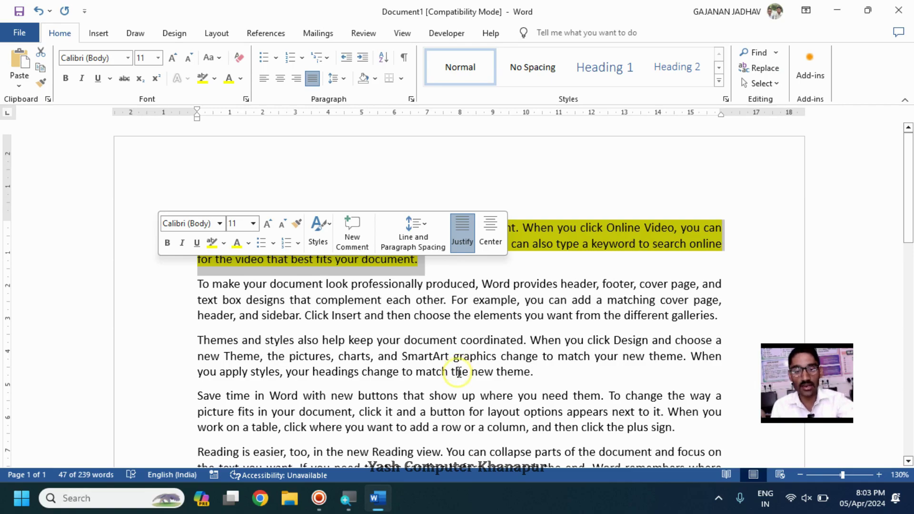
left_click(365, 60)
left_click(365, 60)
left_click(365, 60)
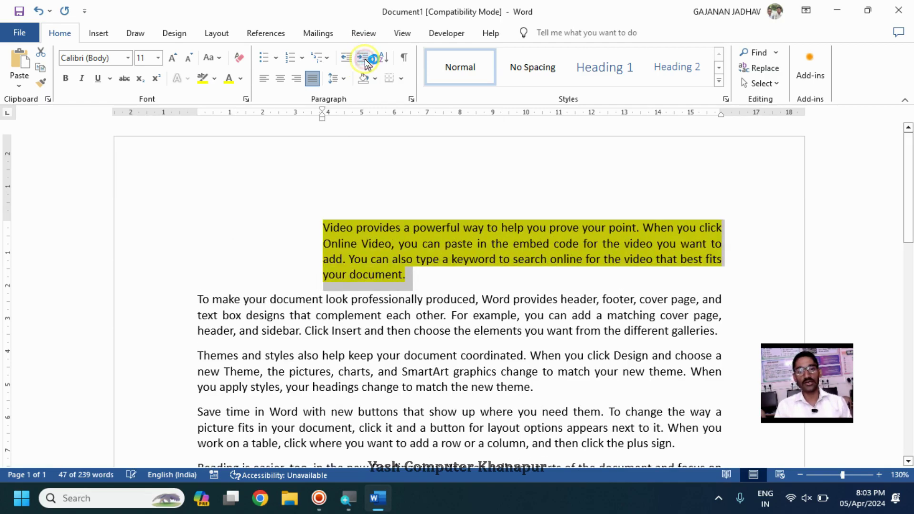
left_click(364, 61)
left_click(365, 61)
left_click(365, 60)
left_click(365, 60)
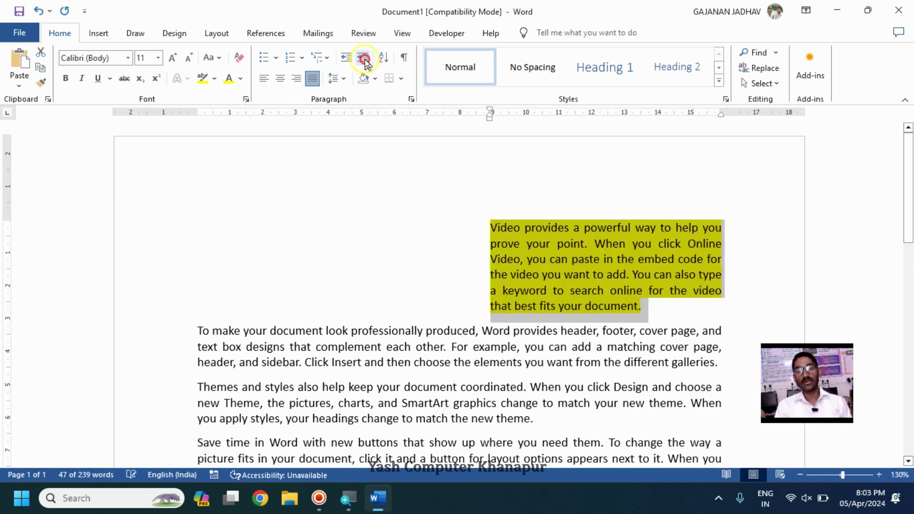
left_click(364, 61)
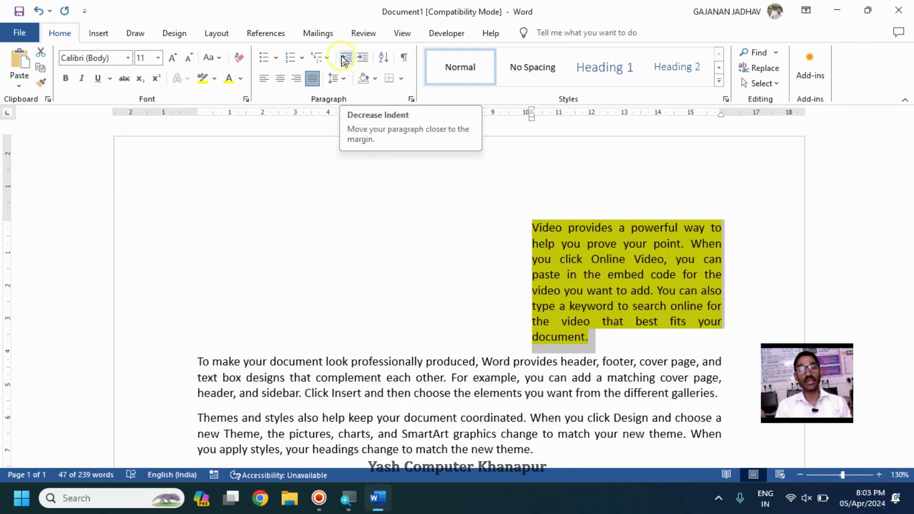
- Decrease the first paragraph's indent step by step until it is back at the page margin
left_click(344, 59)
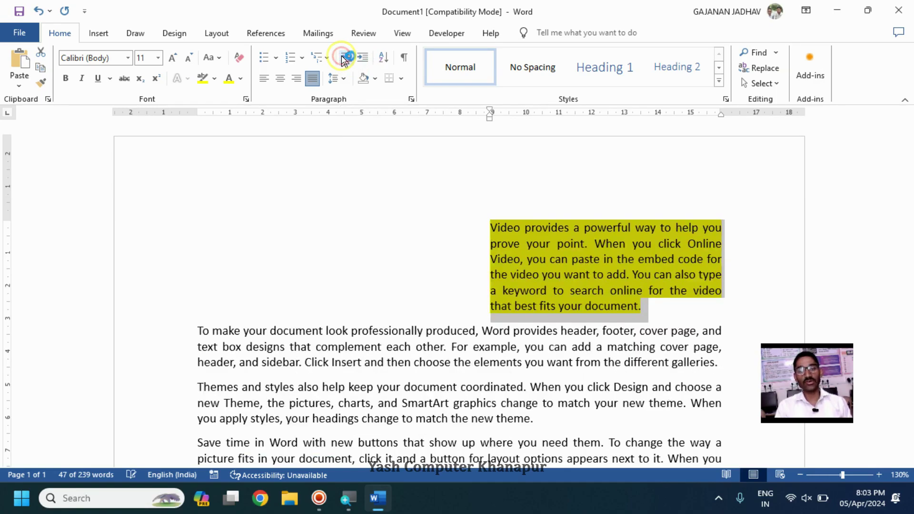
left_click(343, 59)
left_click(344, 59)
left_click(344, 59)
left_click(344, 59)
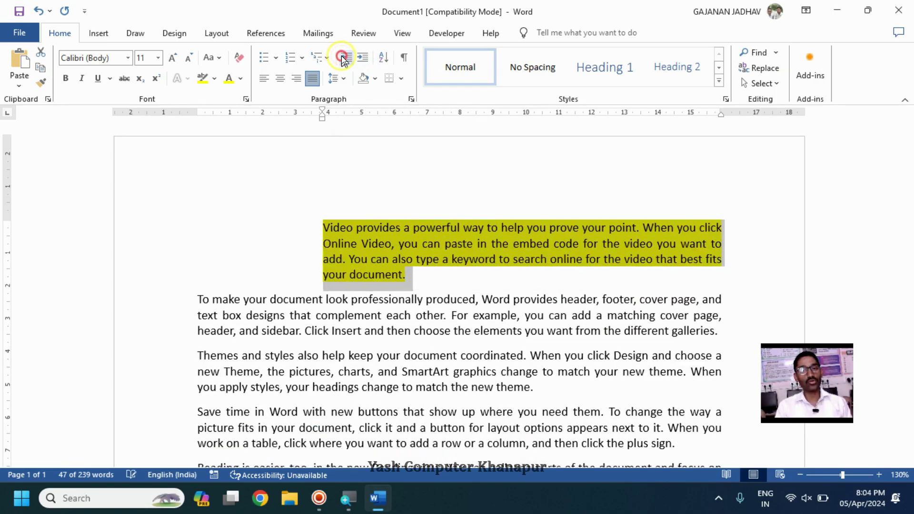
left_click(344, 59)
left_click(344, 59)
left_click(344, 59)
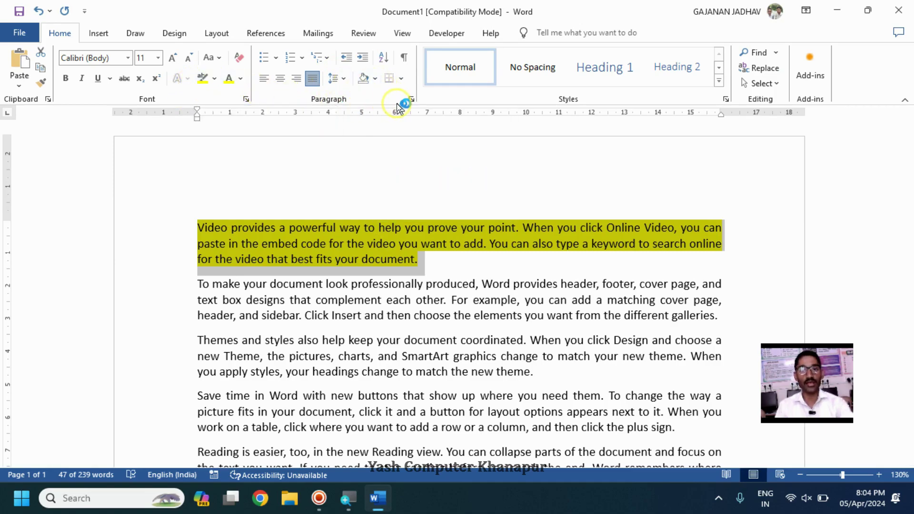
- Shade the first paragraph, beginning "Video provides a powerful way", with the standard red color
left_click(378, 82)
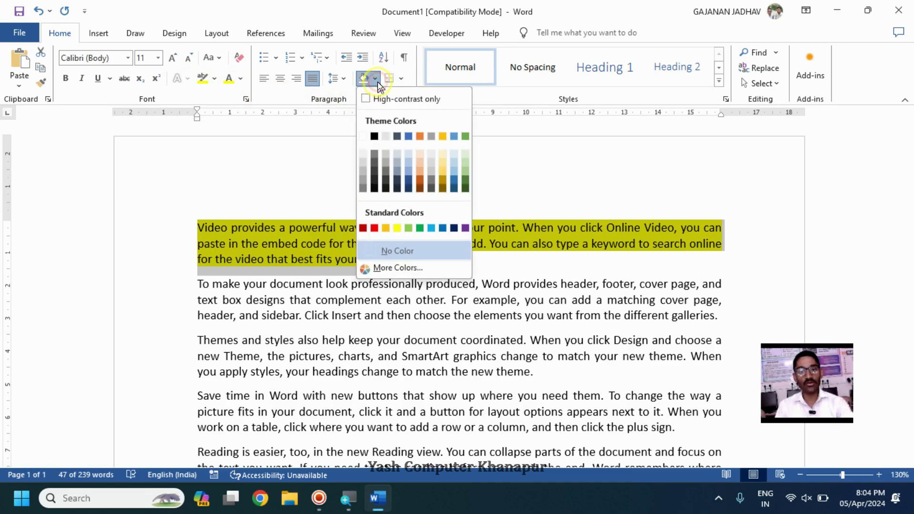
left_click(374, 228)
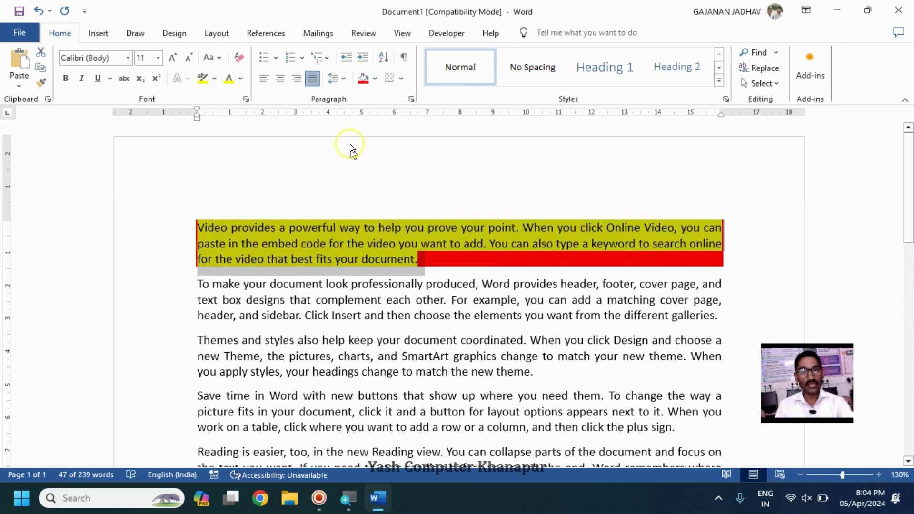
left_click(190, 229)
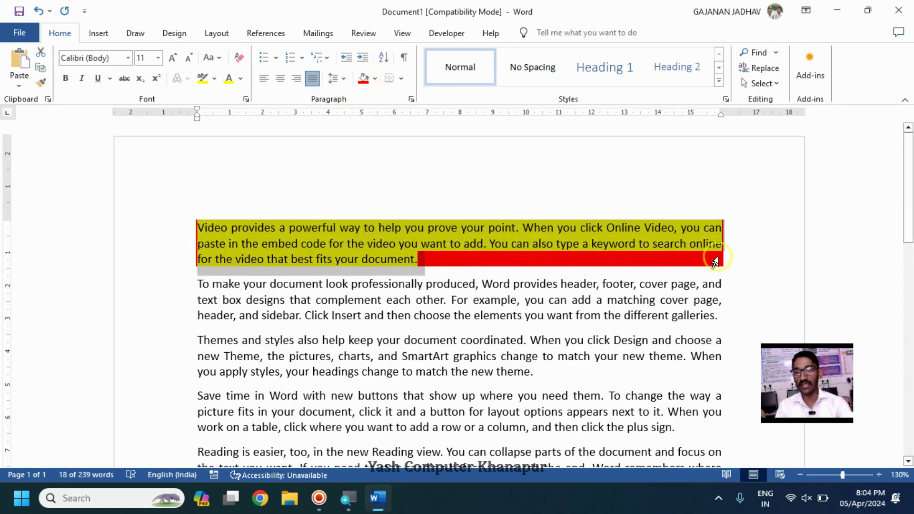
mouse_move(719, 259)
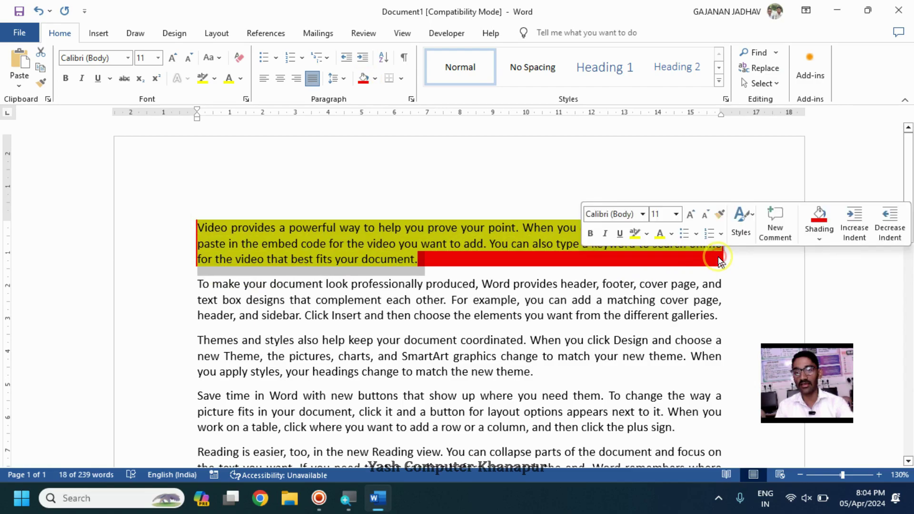
left_click(379, 263)
left_click(199, 84)
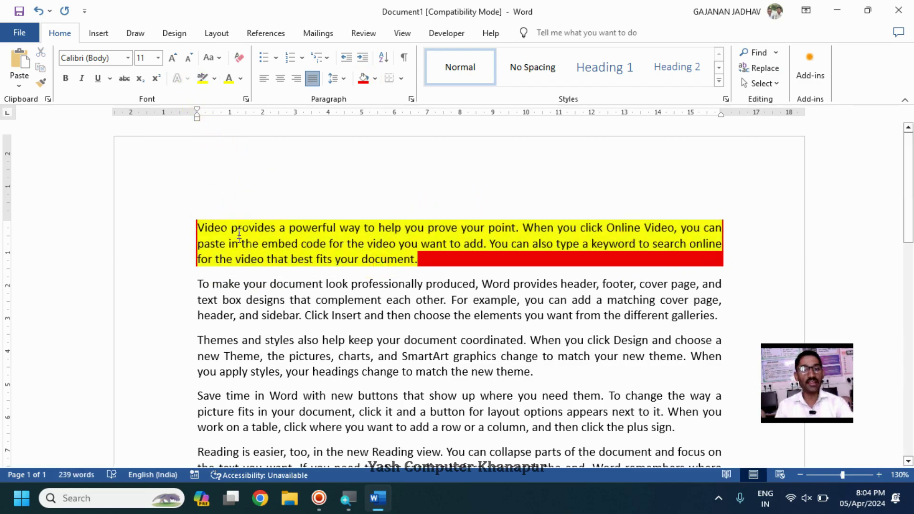
- Select the entire document text and apply All Borders to its paragraphs
mouse_move(198, 228)
left_mouse_down()
mouse_move(256, 253)
mouse_move(388, 245)
mouse_move(413, 264)
left_mouse_up()
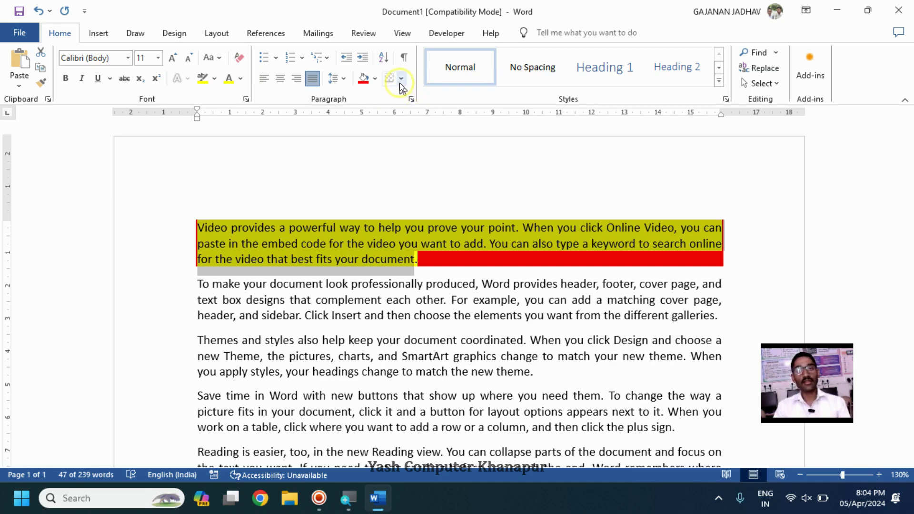
left_click_drag(180, 231, 241, 455)
scroll(296, 259, "up", 6)
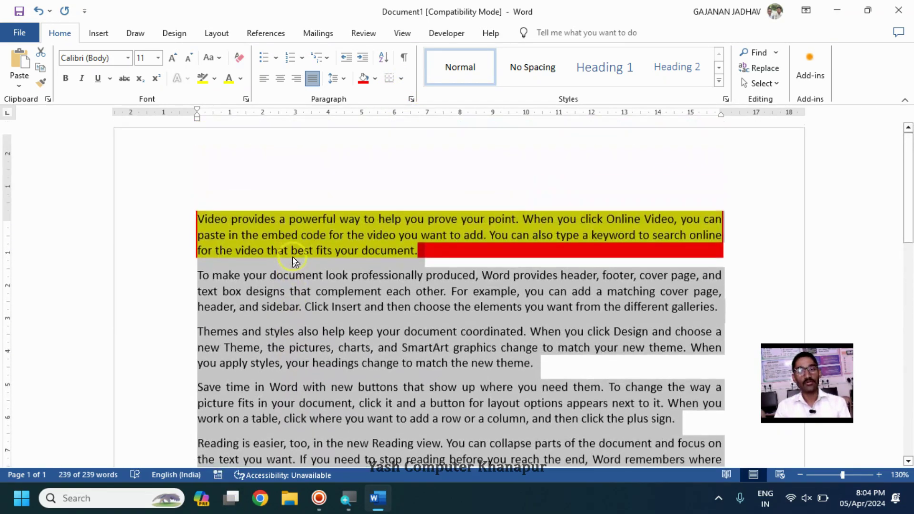
left_click(400, 79)
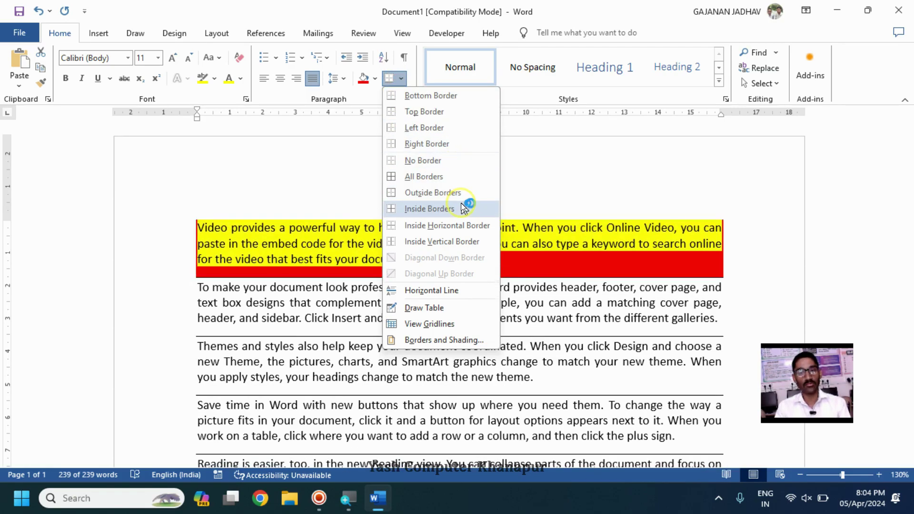
left_click(462, 182)
scroll(476, 300, "down", 3)
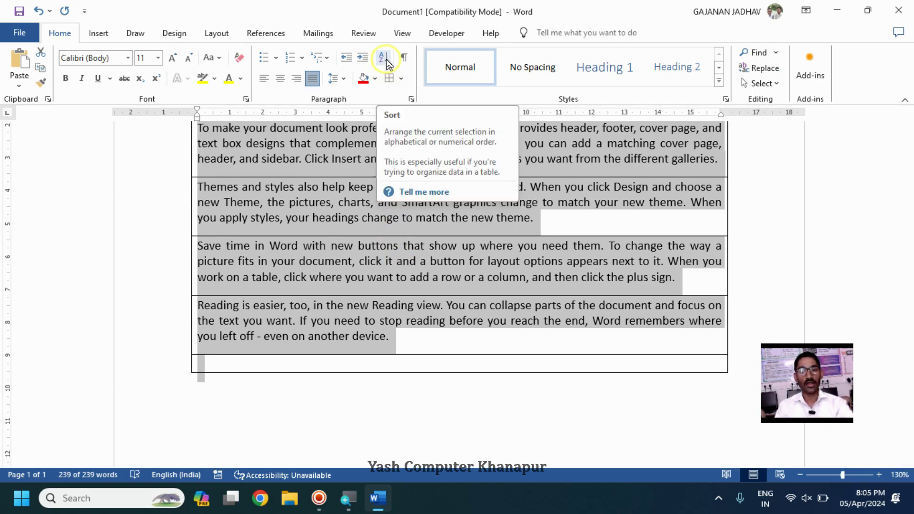
- Remove the borders from all the selected paragraphs with the No Border option
left_click(401, 79)
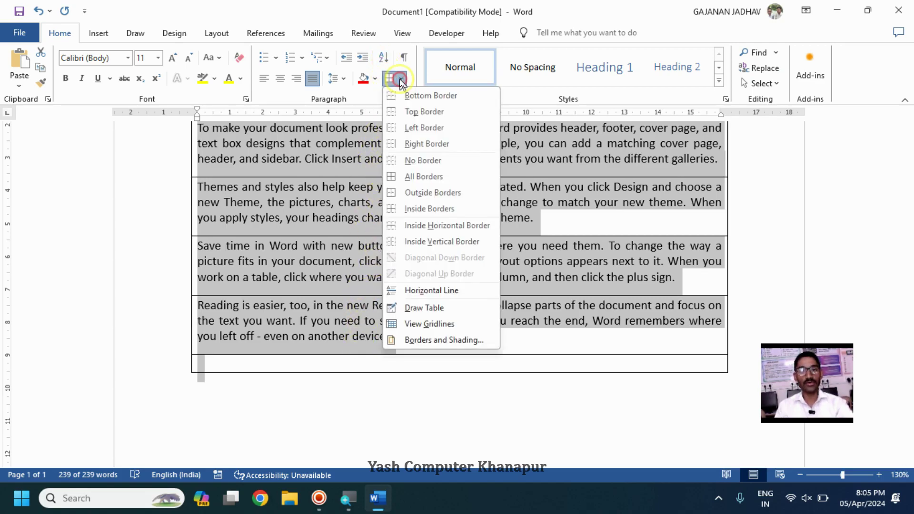
left_click(403, 161)
scroll(311, 324, "up", 3)
scroll(311, 325, "up", 1)
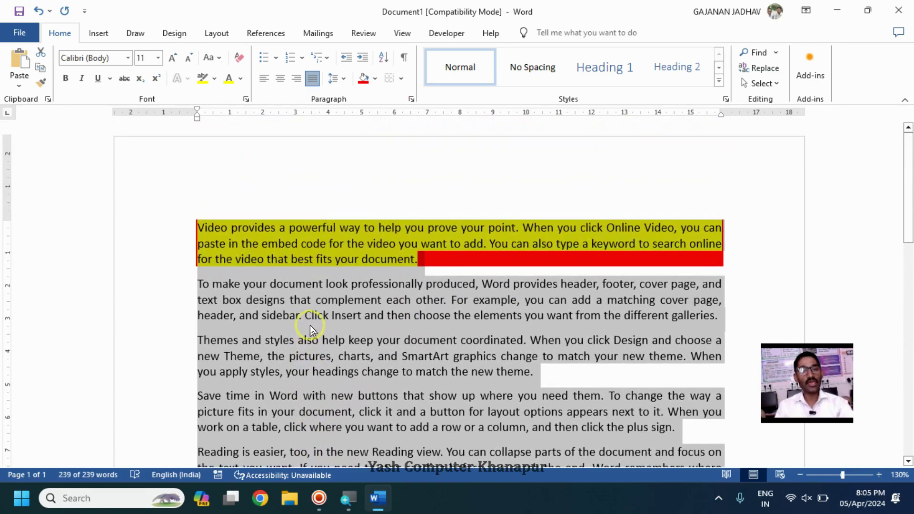
- Sort all the selected paragraphs as text in ascending order, with no header row
left_click(383, 58)
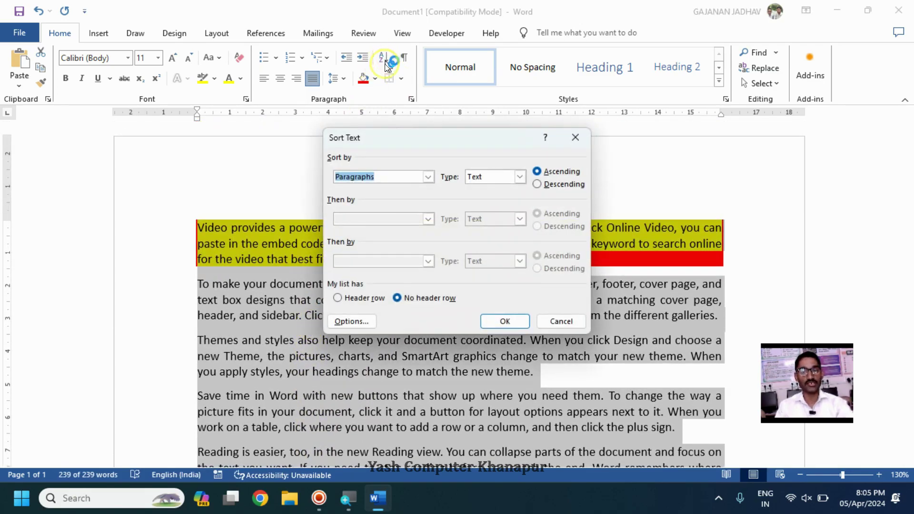
left_click(556, 184)
left_click(552, 172)
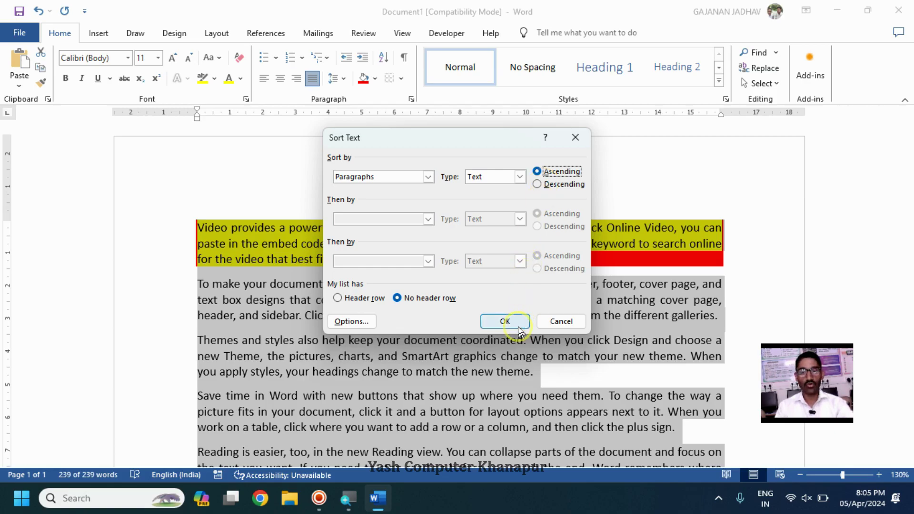
left_click(505, 322)
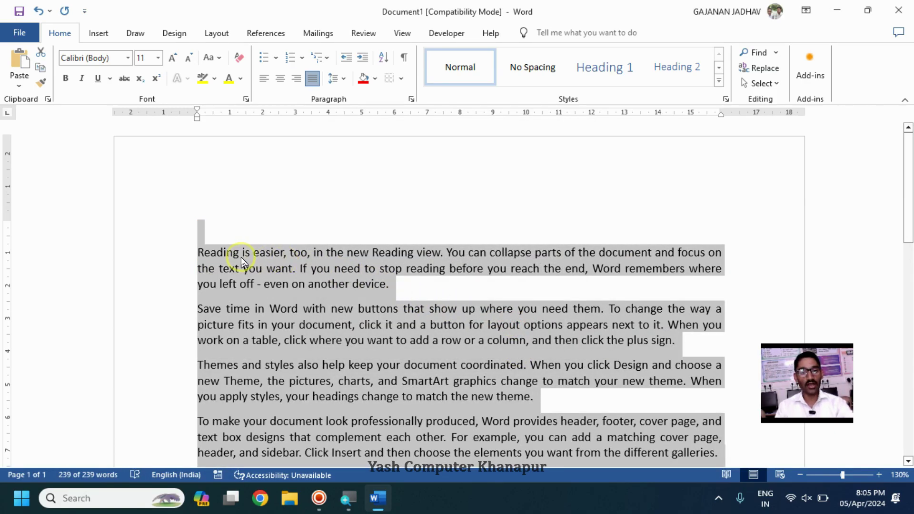
scroll(239, 262, "down", 1)
scroll(213, 433, "down", 1)
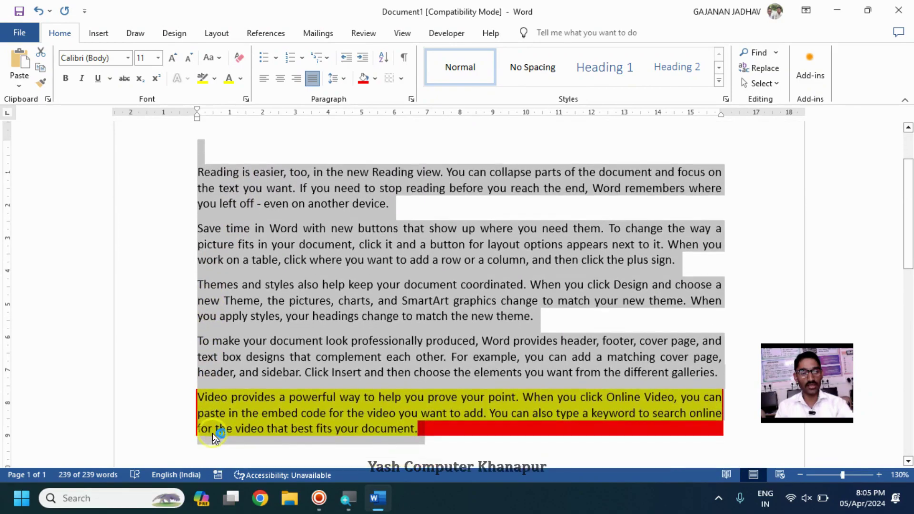
- Sort all the selected paragraphs as text in descending order
left_click(383, 58)
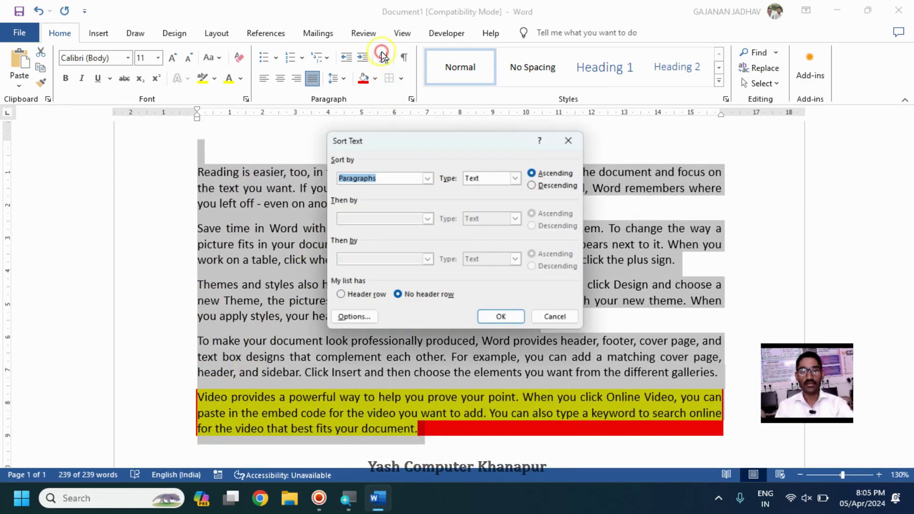
left_click(559, 183)
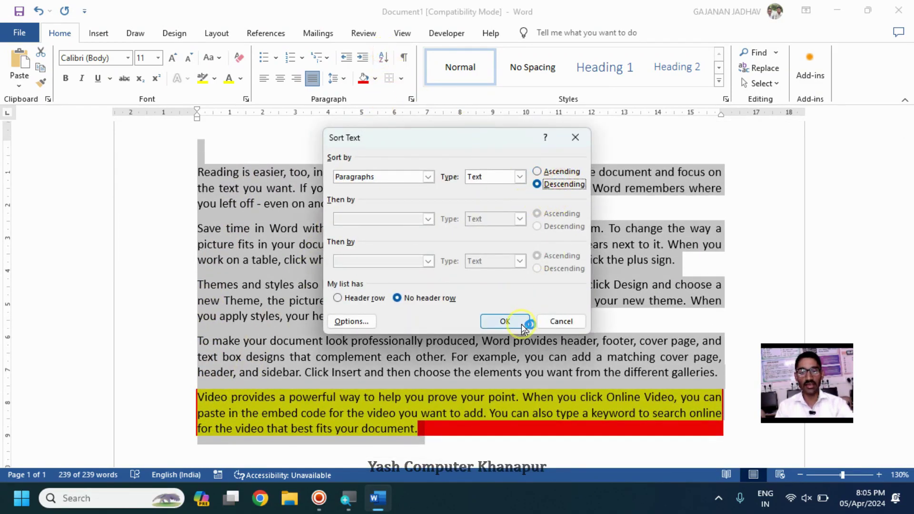
left_click(521, 324)
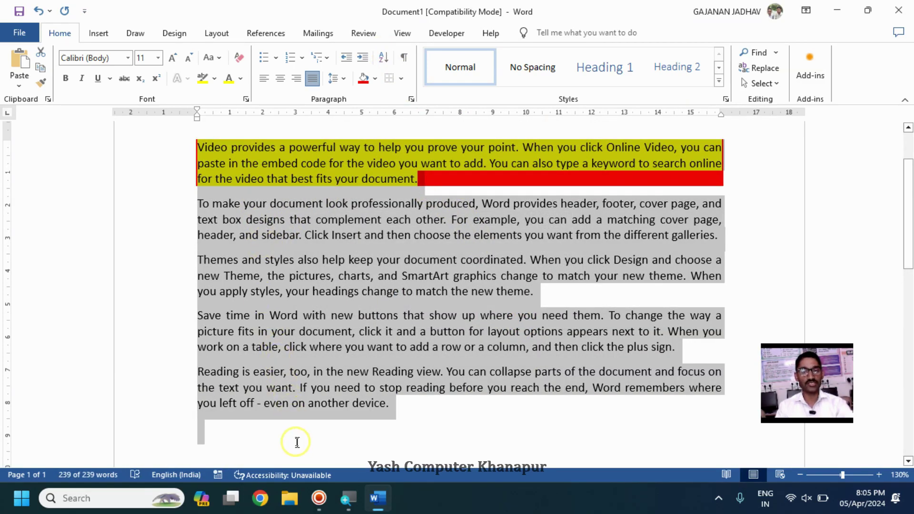
- Show the paragraph marks and other hidden formatting symbols, and hide them again
left_click(402, 59)
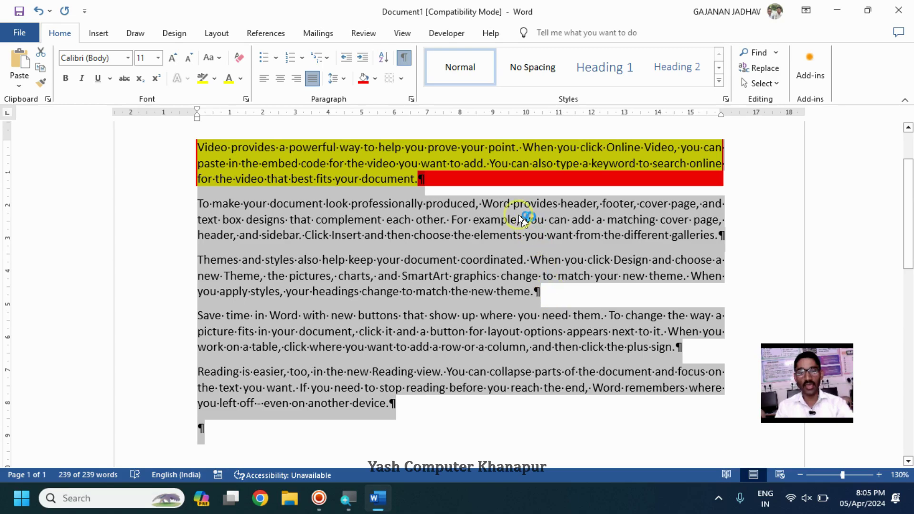
left_click(404, 58)
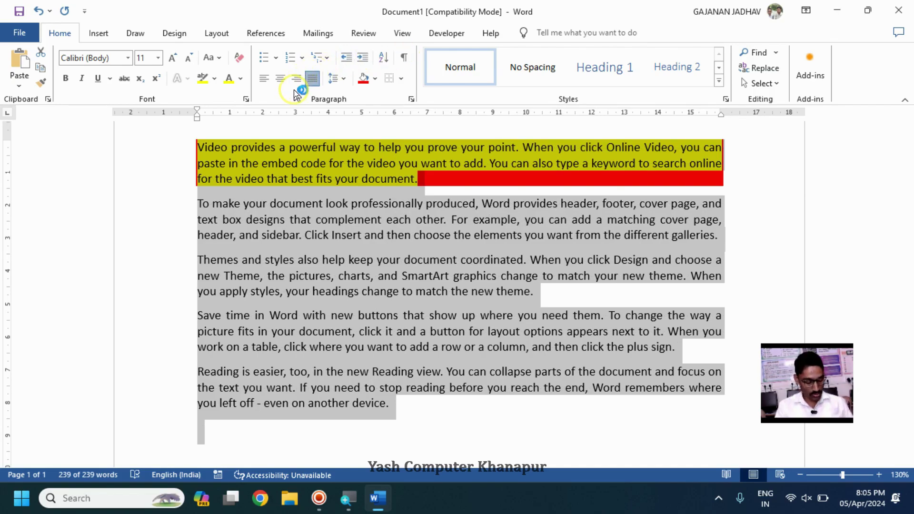
- Add blank lines below the last paragraph until the insertion point is on a second page
left_click(417, 433)
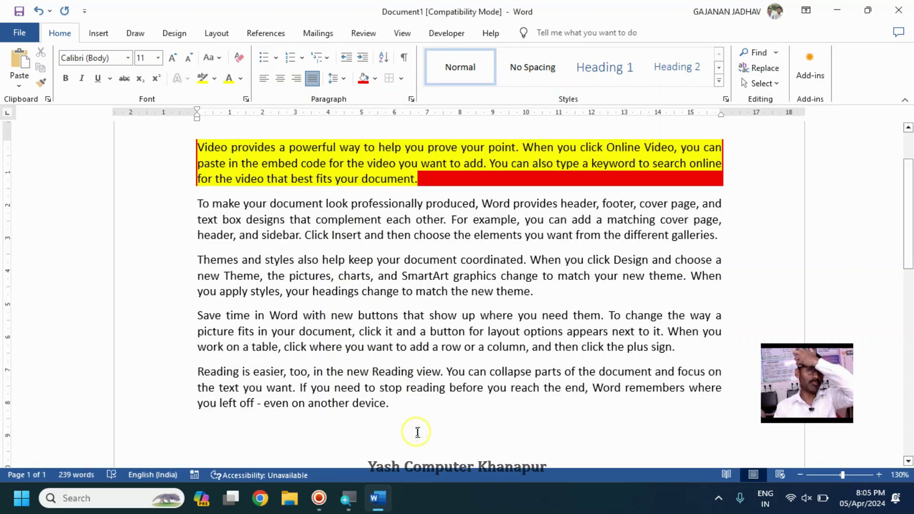
left_click(317, 56)
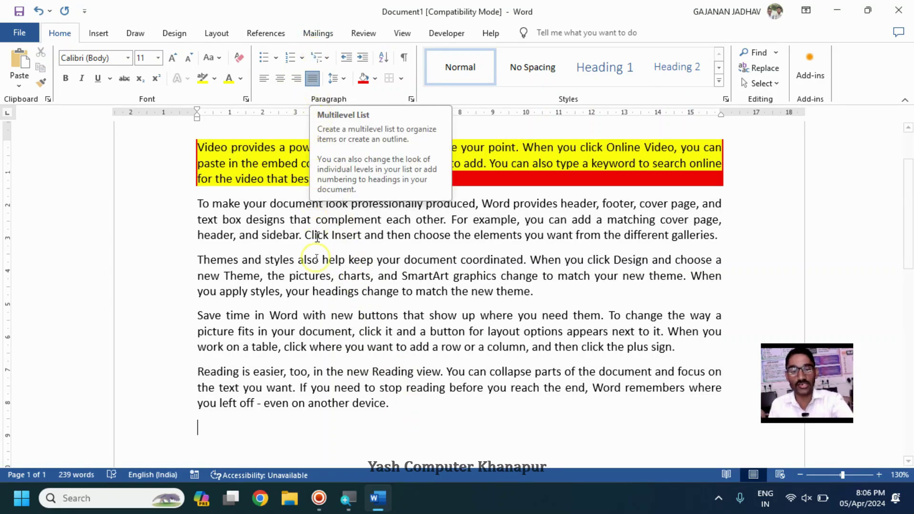
scroll(315, 362, "down", 4)
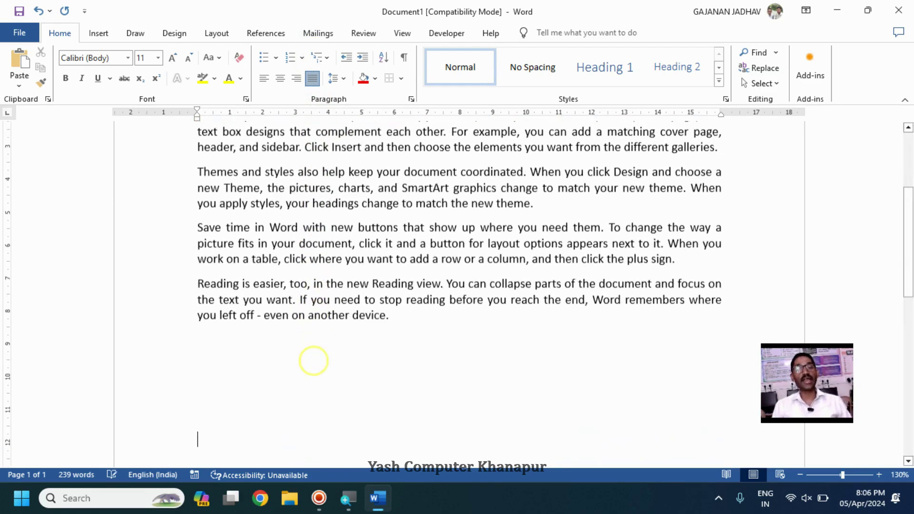
scroll(313, 360, "down", 5)
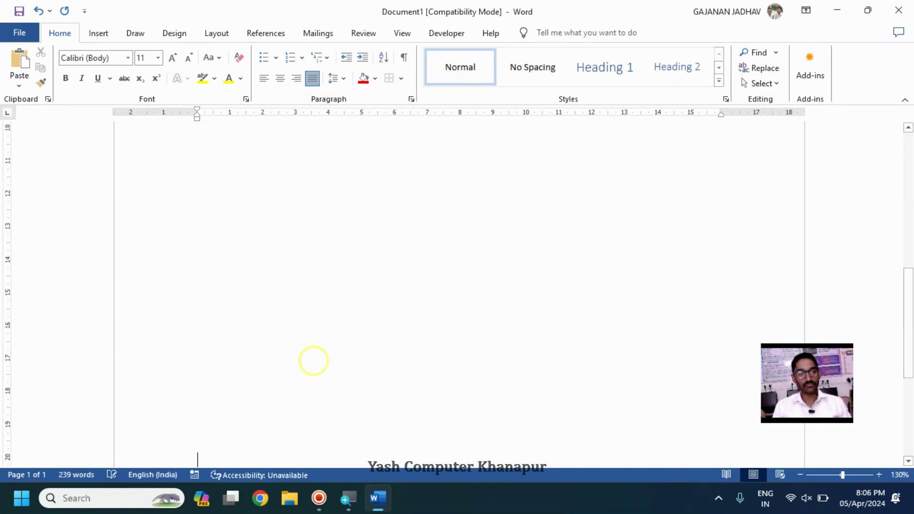
scroll(314, 361, "down", 6)
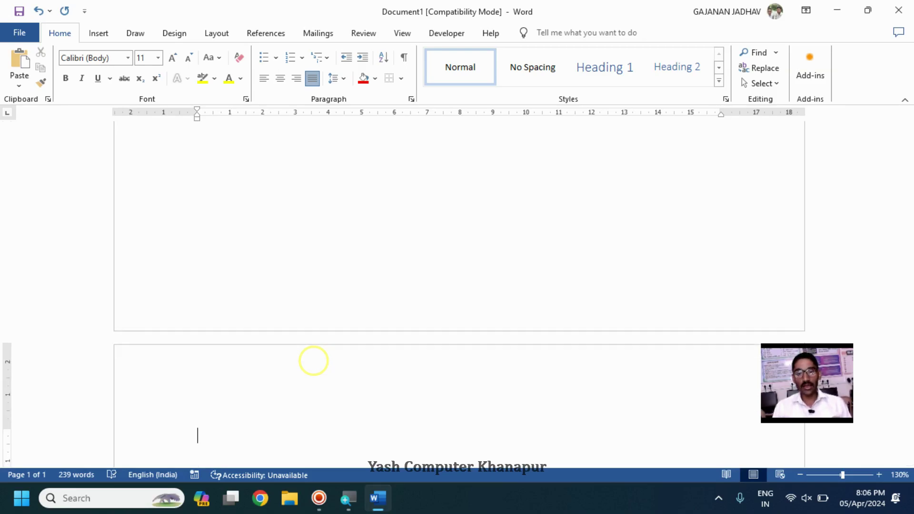
scroll(314, 360, "down", 5)
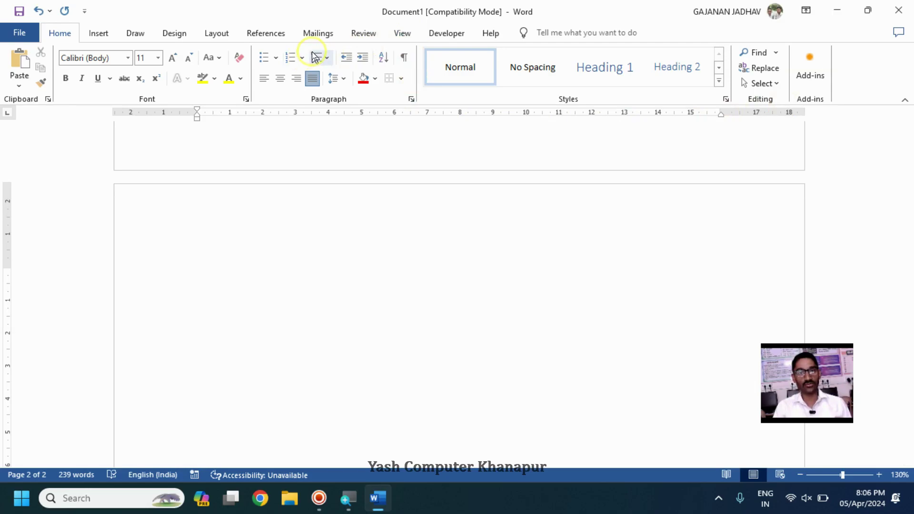
- Start a multilevel list in the 1), a), i) style on the second page with HOME as its first item
left_click(316, 57)
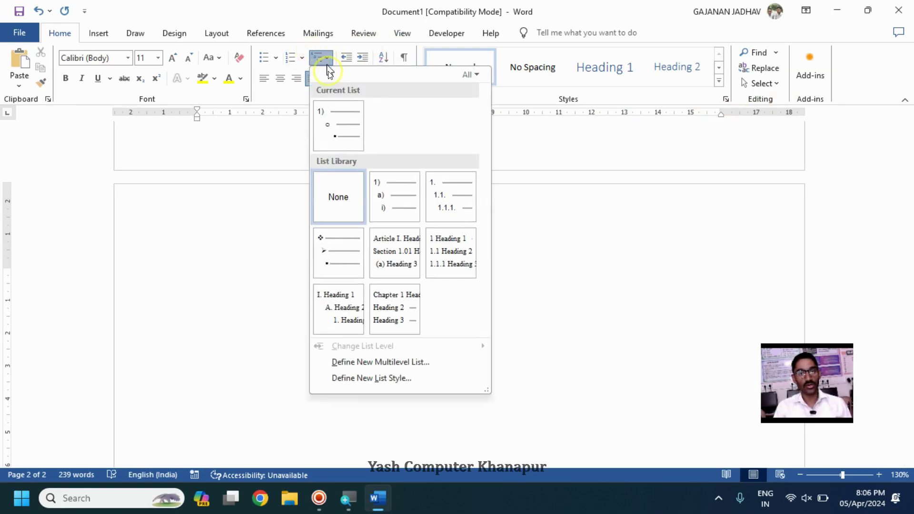
left_click(379, 197)
type("HOME")
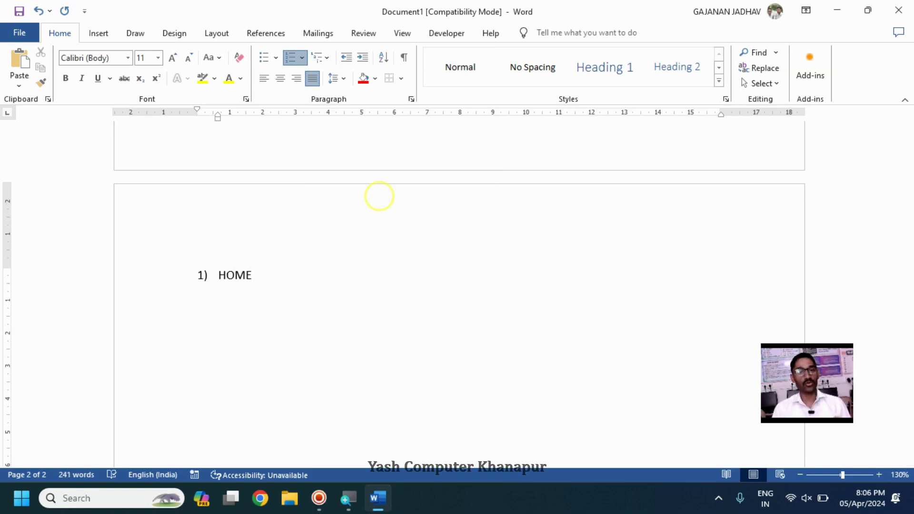
key("Return")
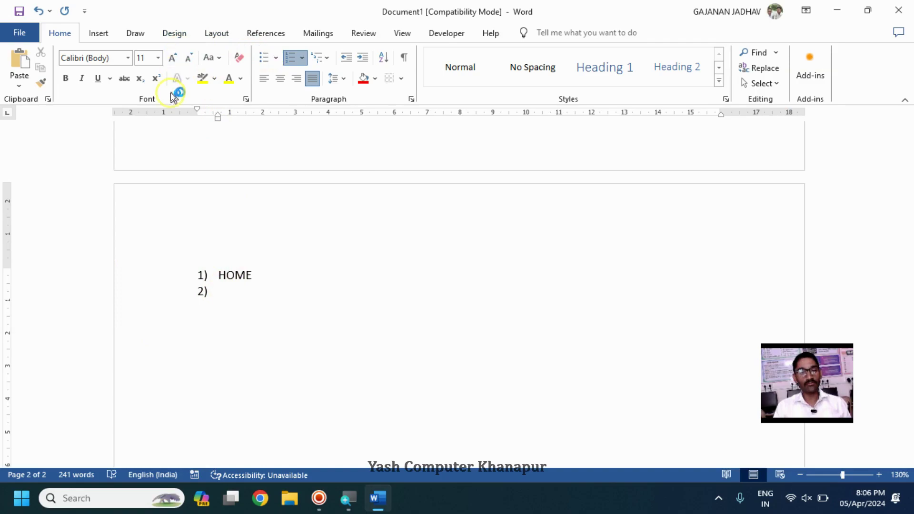
- Demote the new list item one level under HOME and enter CLIPBOARD
left_click(361, 65)
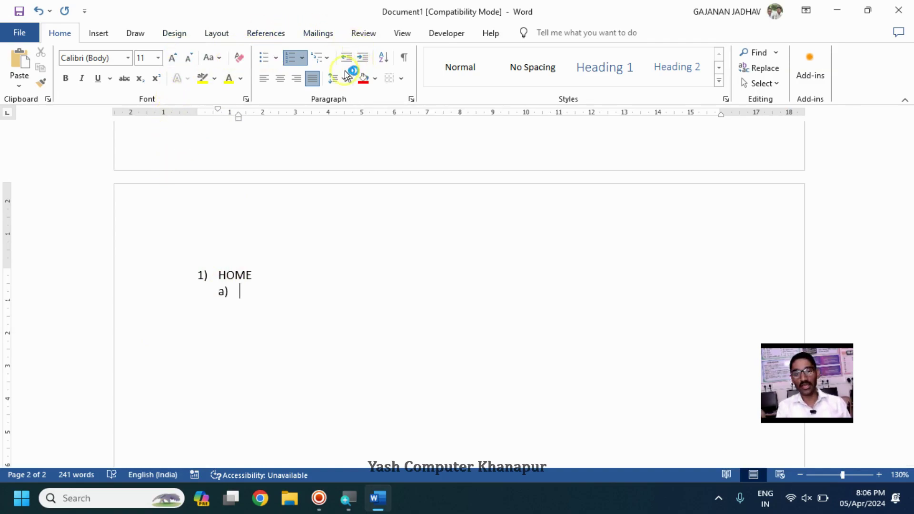
type("CLIPBOARD")
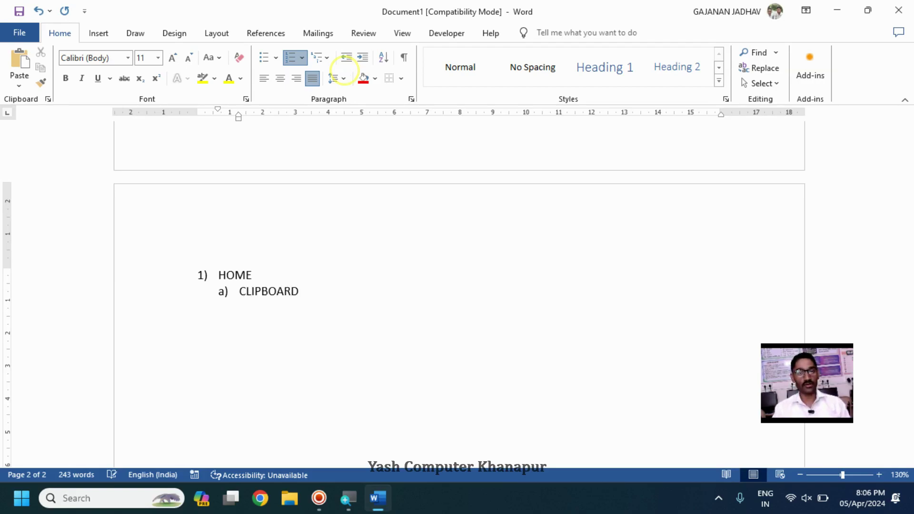
key("Return")
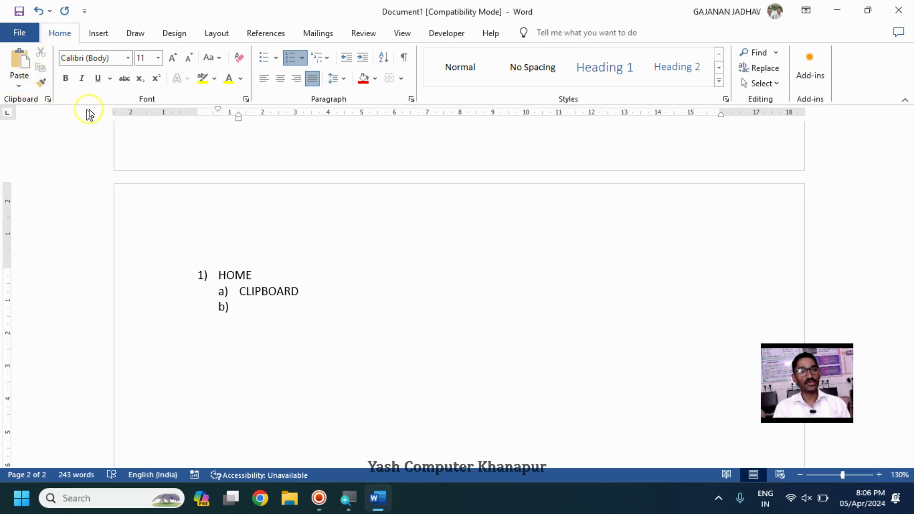
- Demote the next list item to the third level, enter CUT under CLIPBOARD and begin another item
left_click(367, 59)
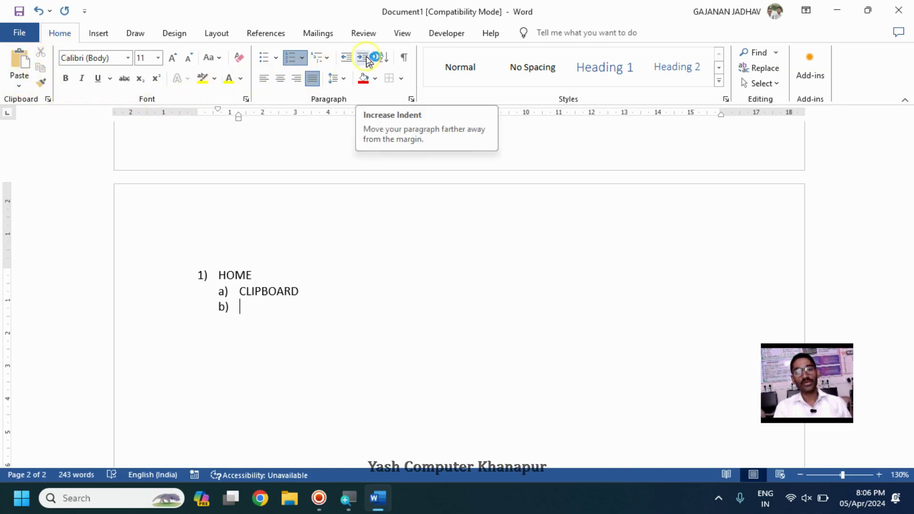
left_click(367, 59)
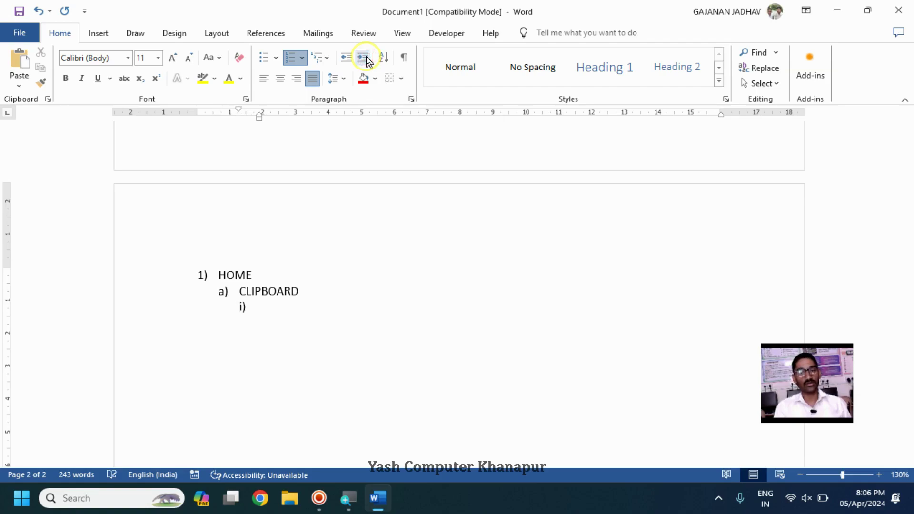
type("CUT")
key("Return")
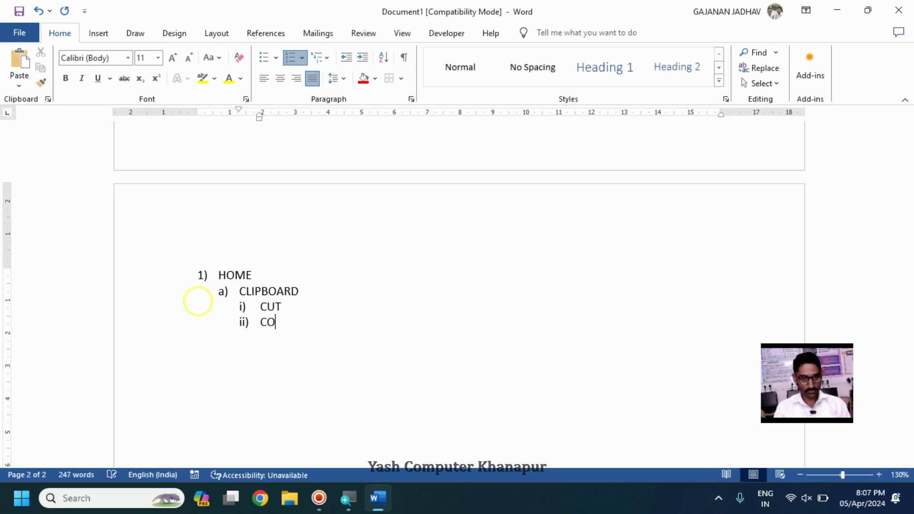
- Enter COPY, PASTE and FORMAT PAINTER as third-level items under CLIPBOARD and begin another item
type("COPY")
key("Return")
type("PASTE")
key("Return")
type("FORMAT ")
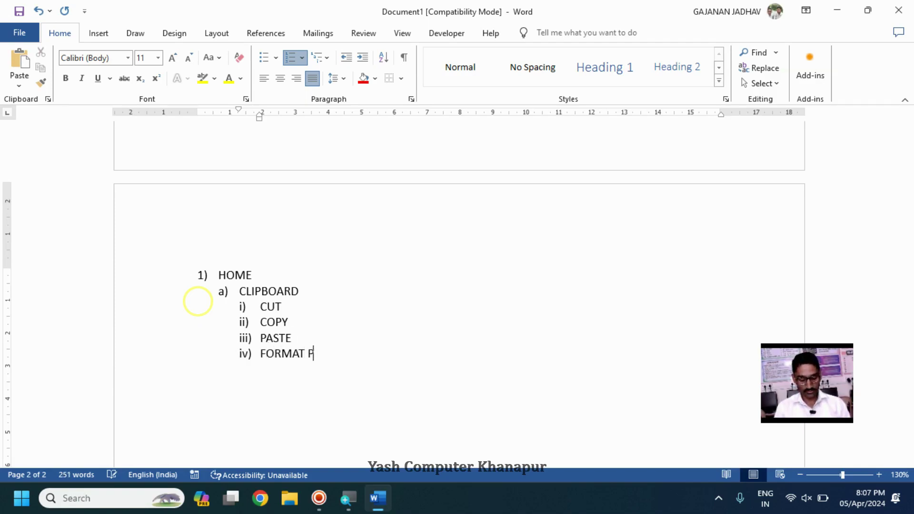
type("PAINTER")
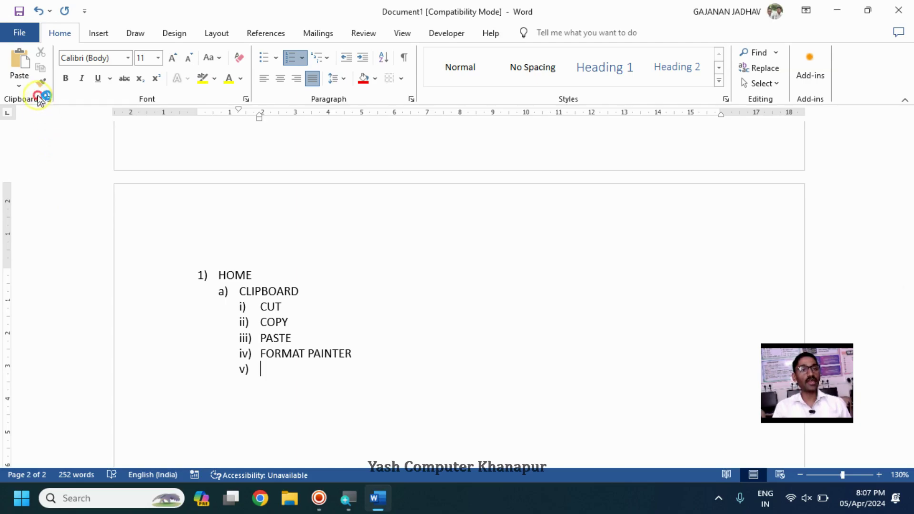
- Promote the new item to the second level, enter FONT and start a third-level item beneath it
left_click(346, 58)
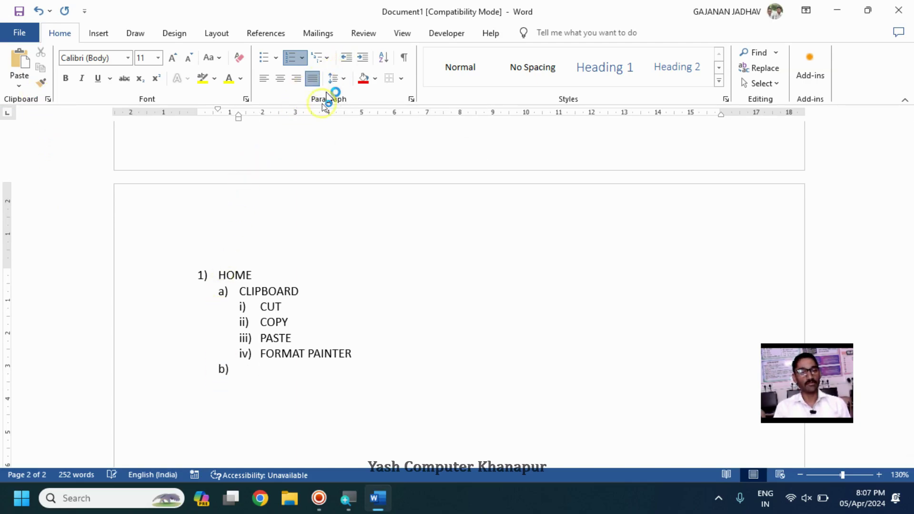
type("FONT")
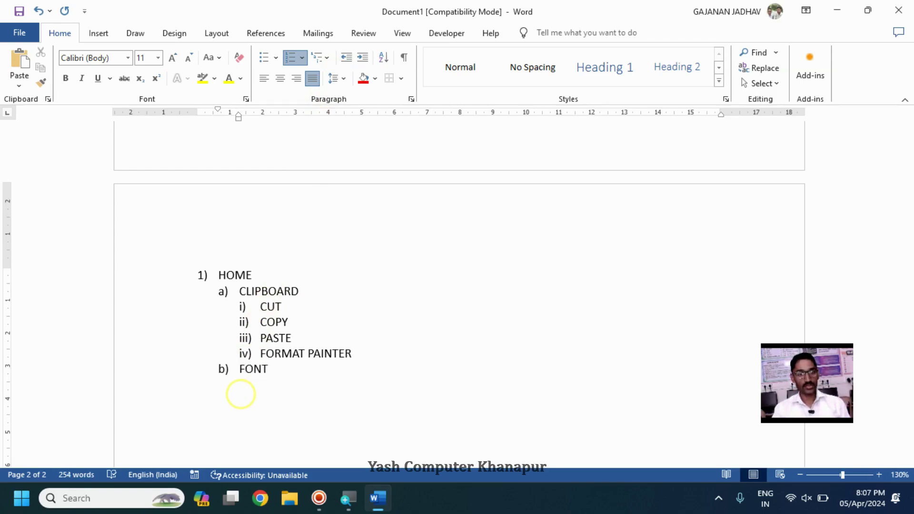
key("Return")
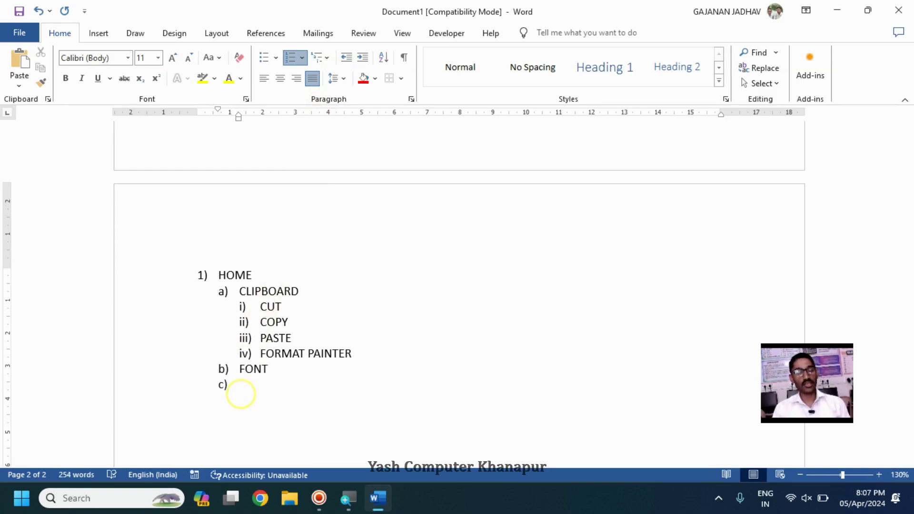
left_click(363, 58)
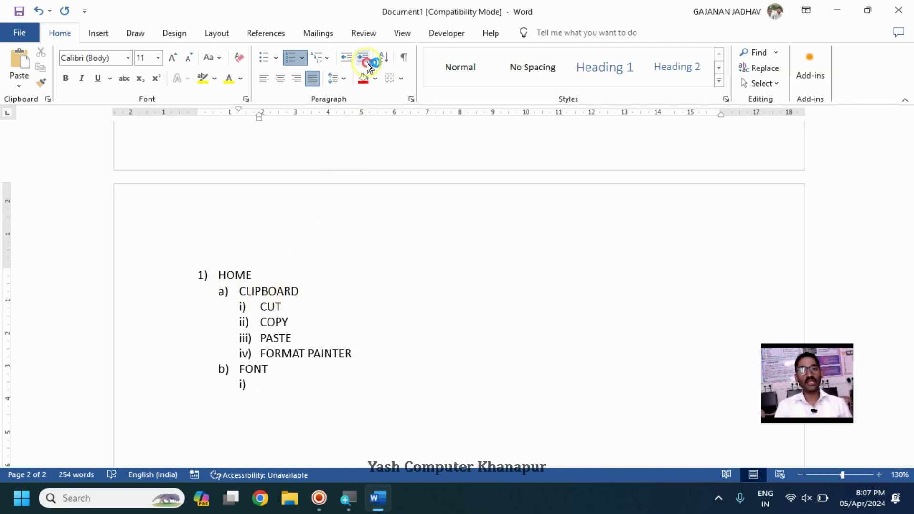
- Preview gallery styles such as Emphasis on the paragraph beginning "To make your document" without applying any
scroll(319, 353, "up", 15)
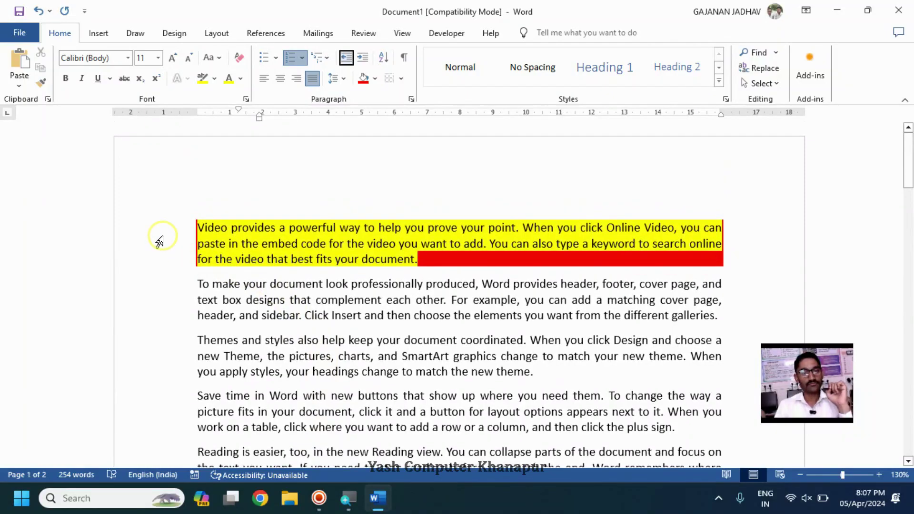
double_click(171, 324)
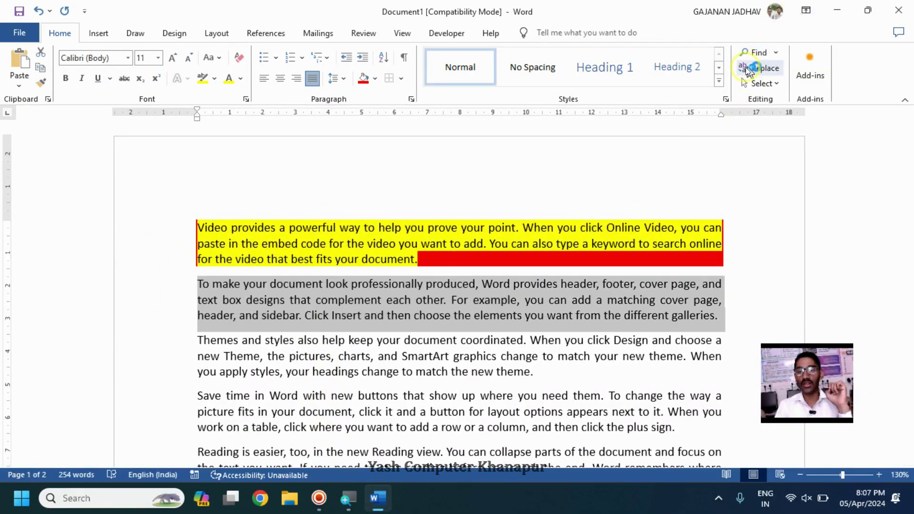
left_click(719, 81)
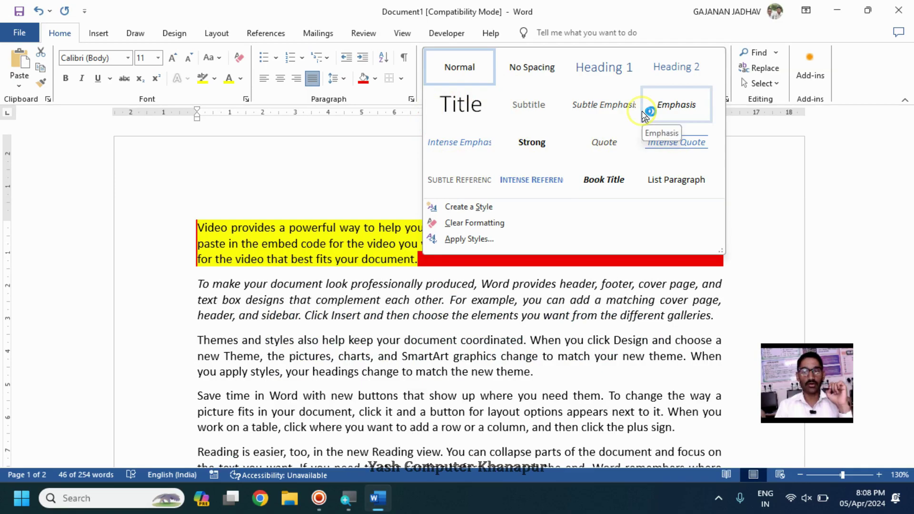
left_click(761, 183)
left_click(428, 376)
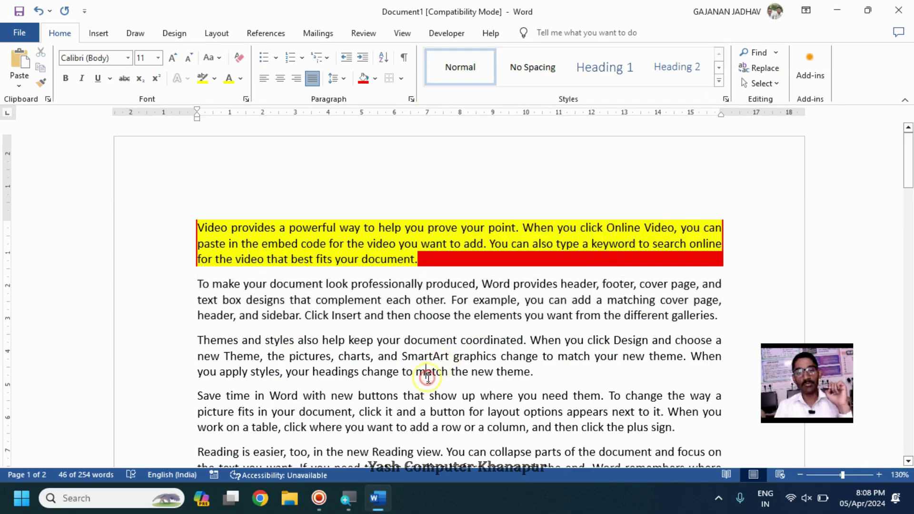
- Search the document for YOU and review the highlighted matches
left_click(756, 53)
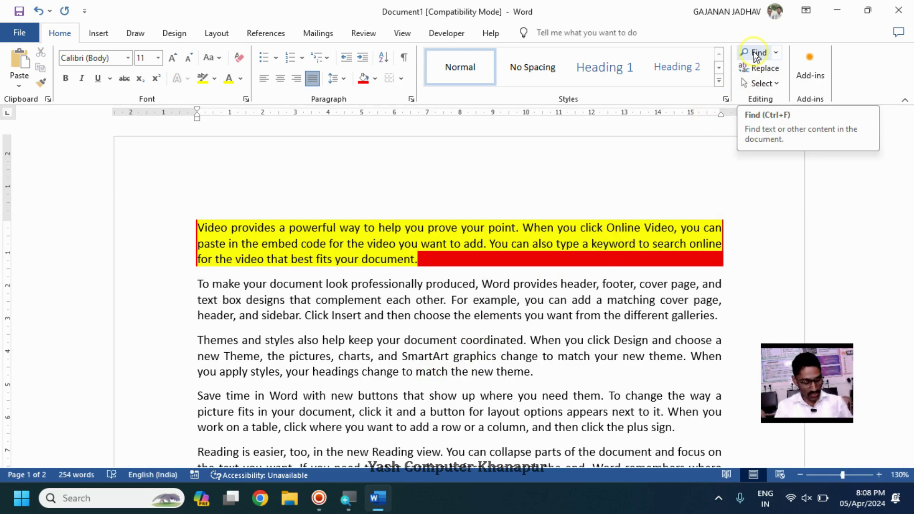
left_click(756, 54)
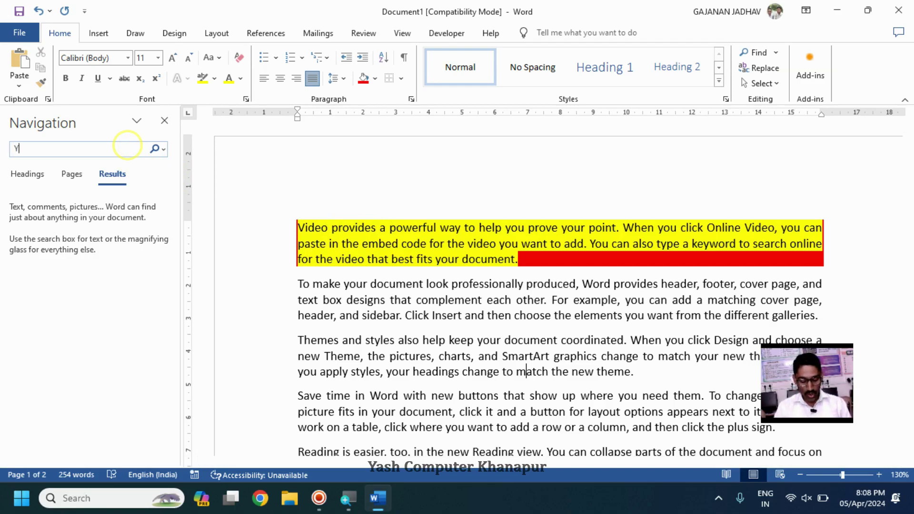
key("Return")
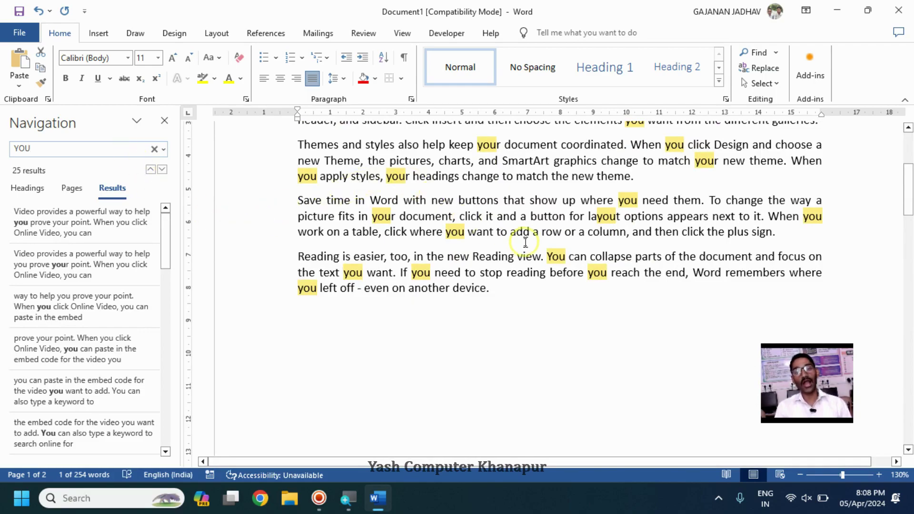
scroll(524, 234, "up", 3)
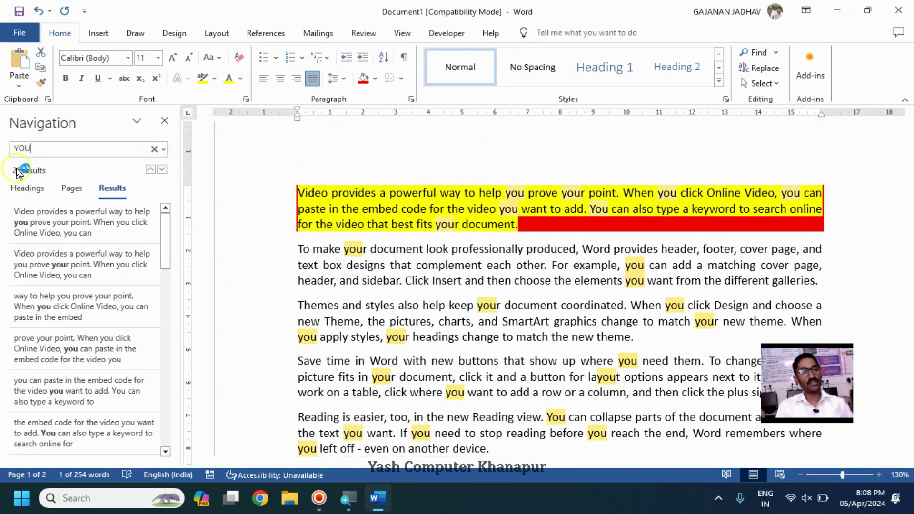
left_click(50, 170)
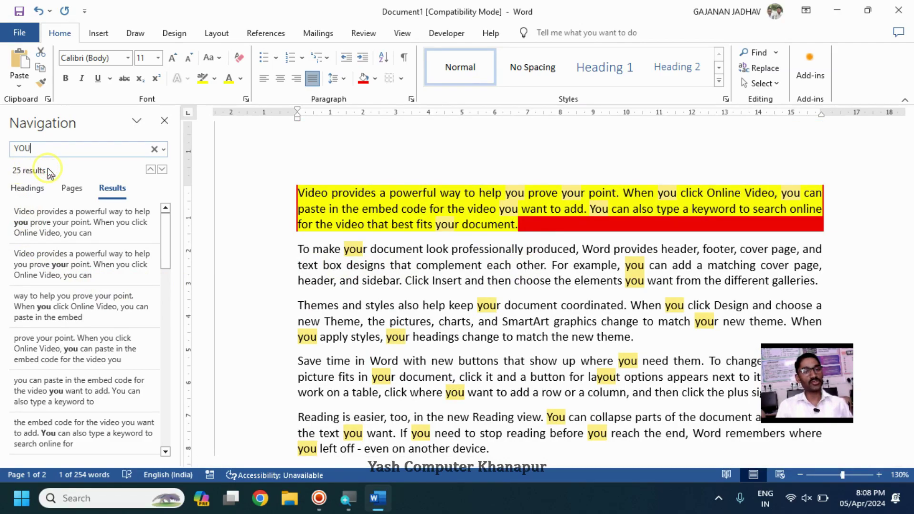
- Replace every "you" followed by a space with "I" and a space throughout the document, and check the first paragraph
left_click(766, 75)
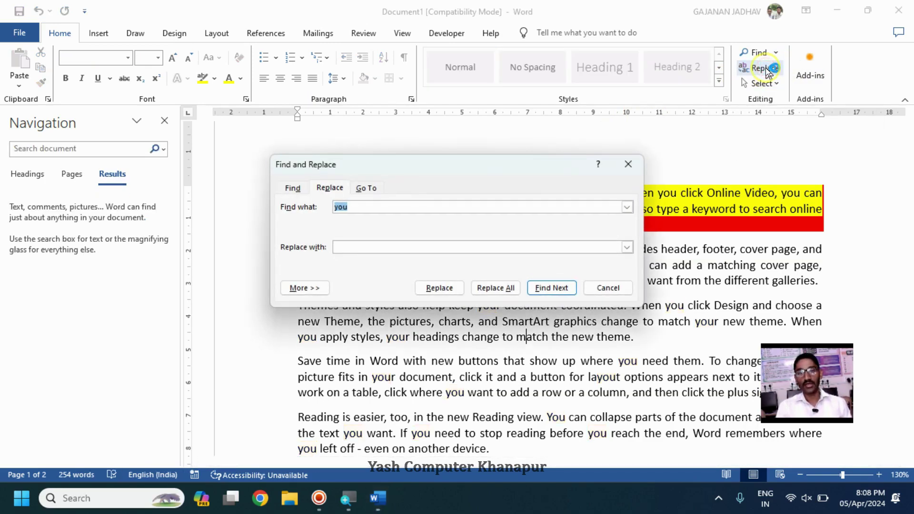
left_click(363, 204)
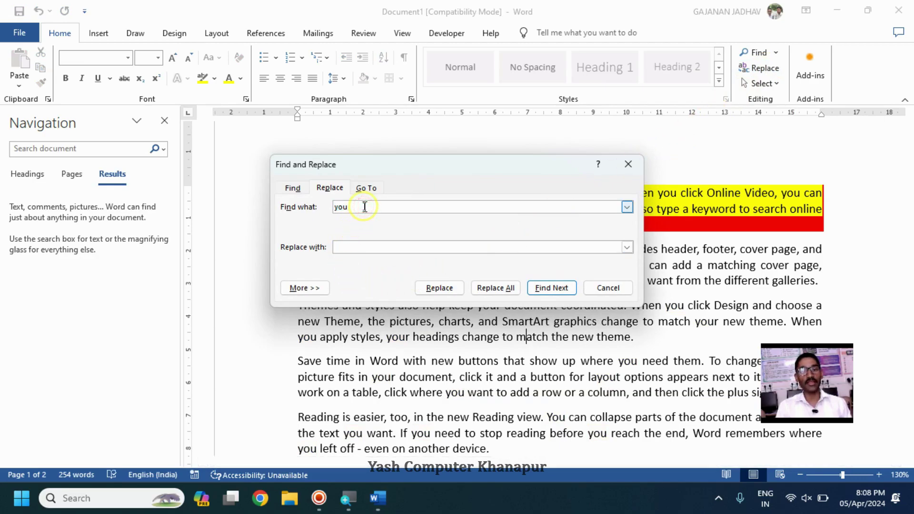
left_click(356, 248)
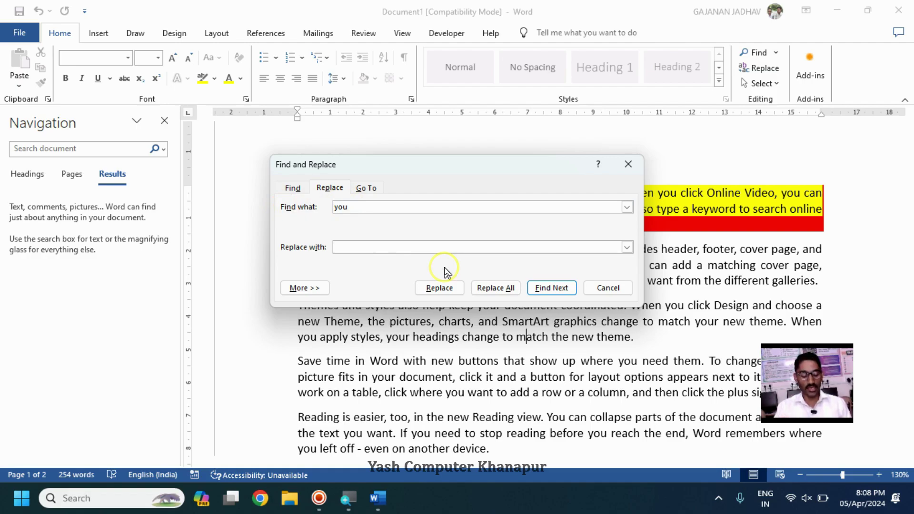
type("i")
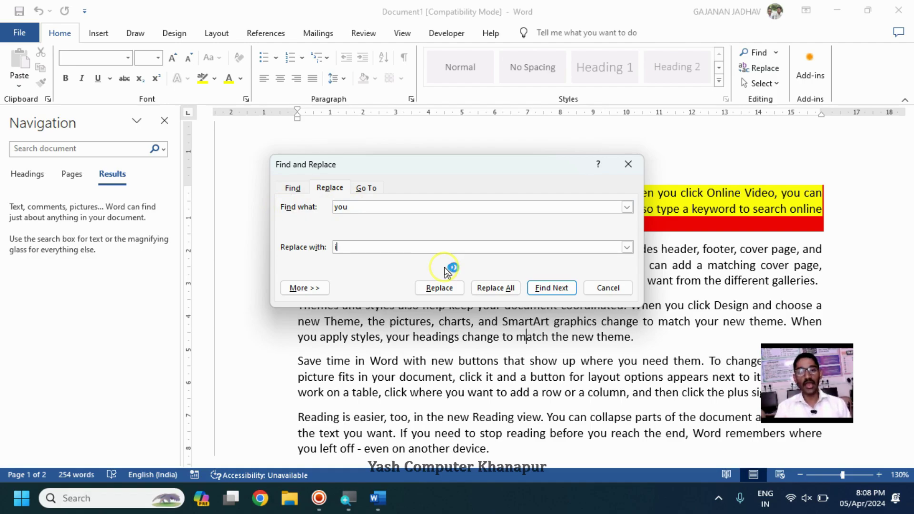
key("BackSpace")
type("I")
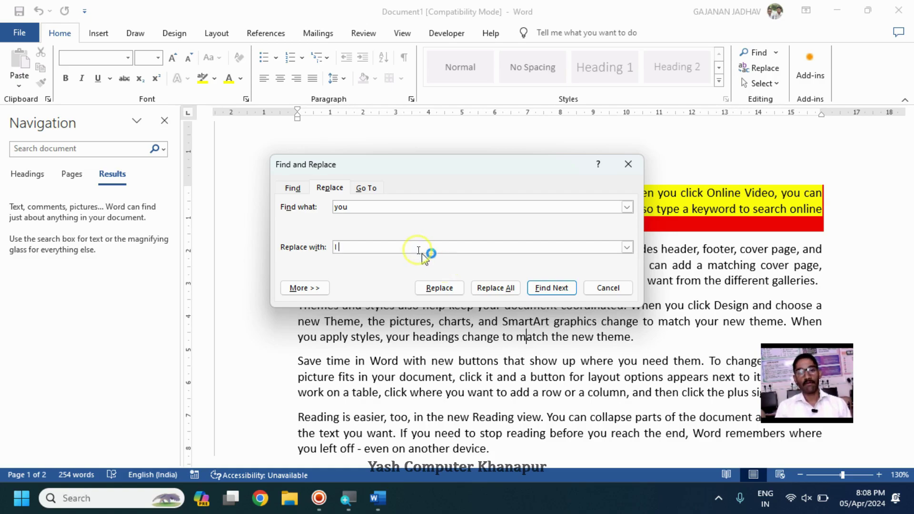
left_click(375, 207)
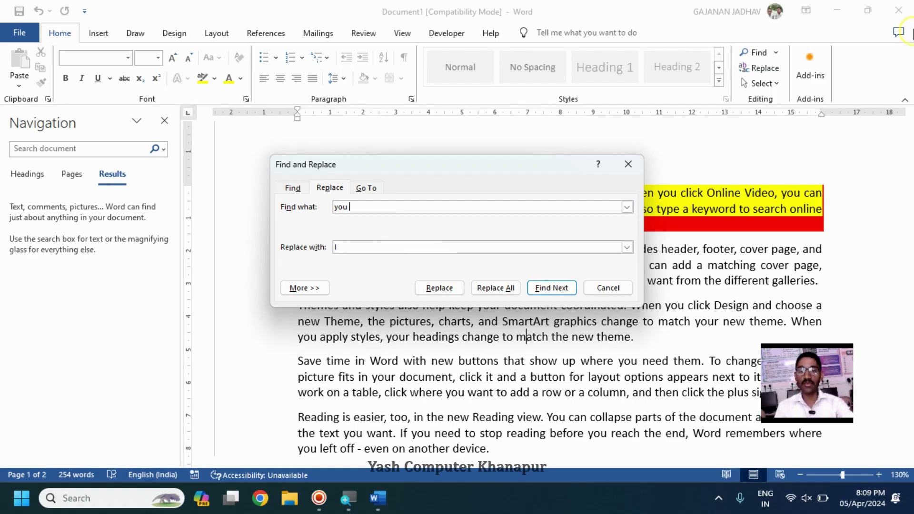
left_click(514, 288)
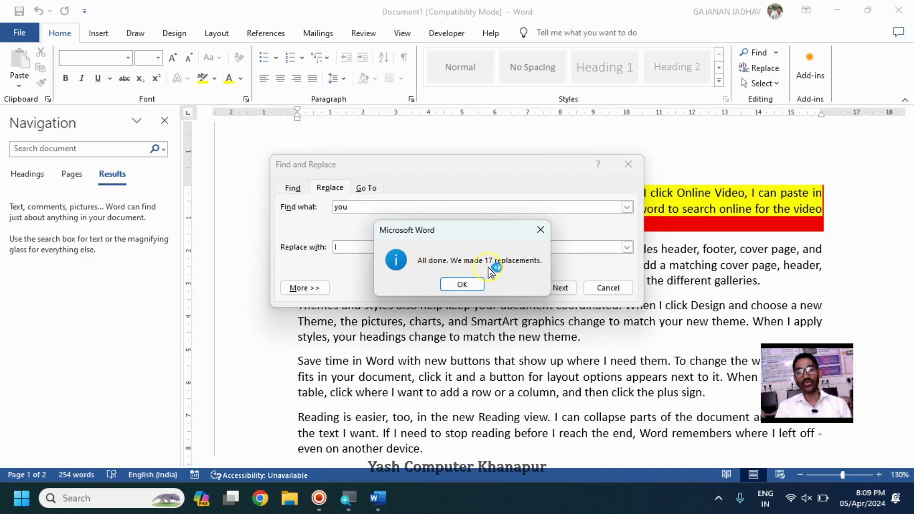
left_click(460, 285)
left_click(614, 288)
scroll(497, 281, "up", 5)
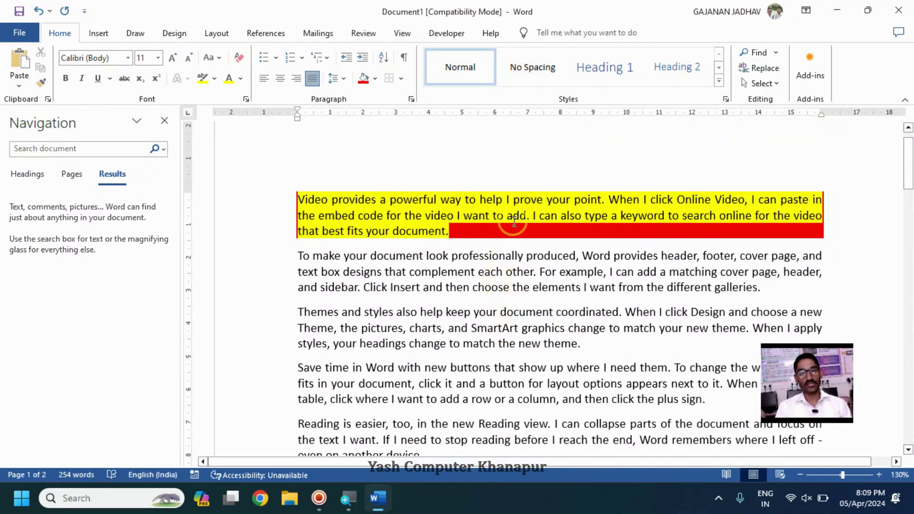
double_click(509, 200)
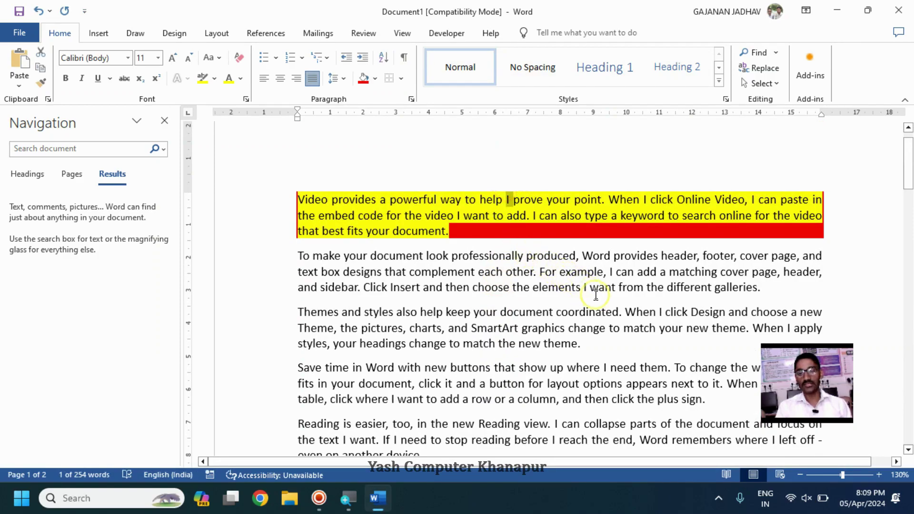
- Select all the document's content with Select All and drop the full selection
left_click(768, 86)
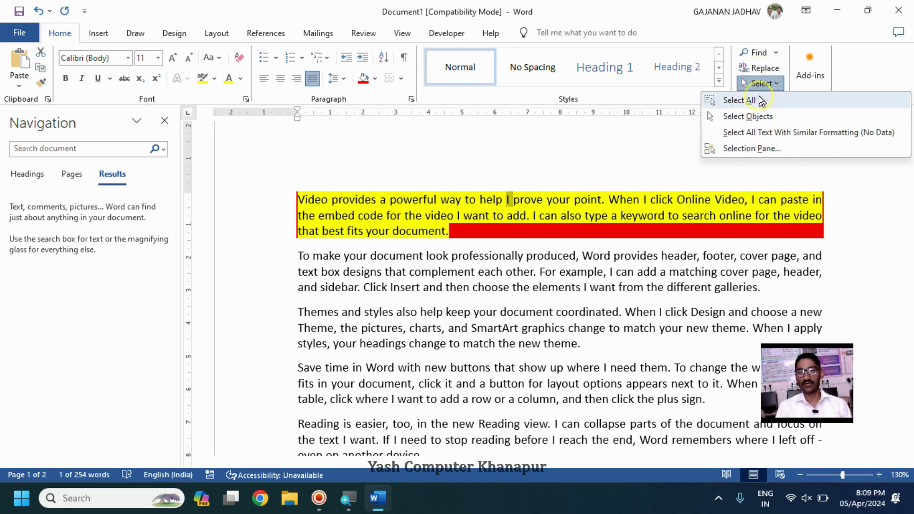
left_click(756, 100)
left_click(251, 249)
left_click(274, 283)
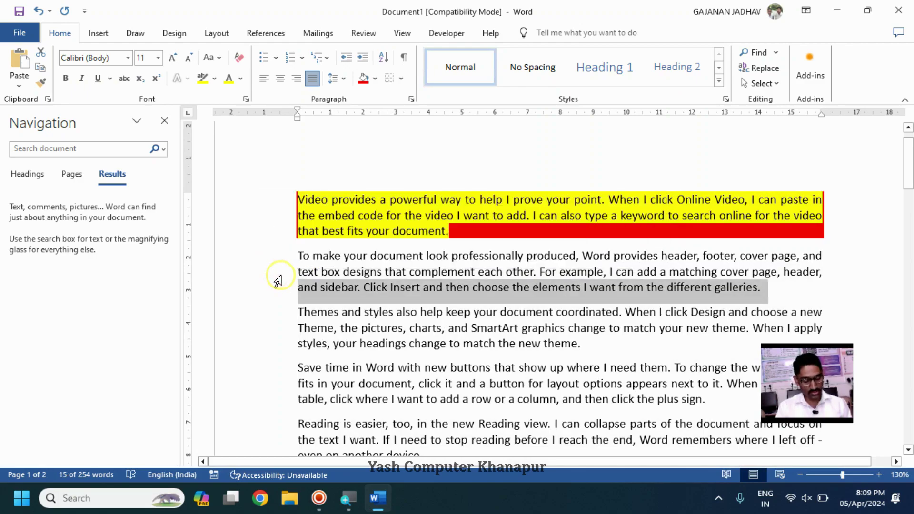
- Undo the replacement of "you" with "I" and select the entire document from the margin
key("ctrl+z")
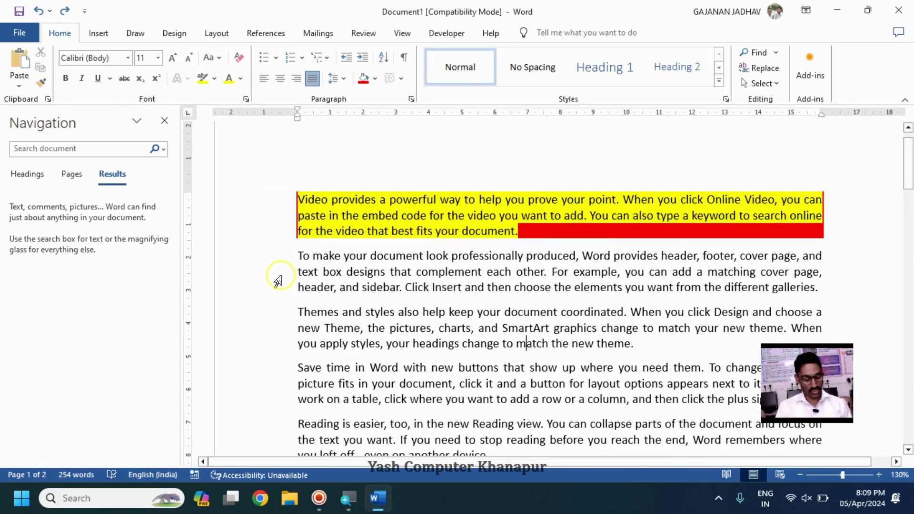
triple_click(277, 281)
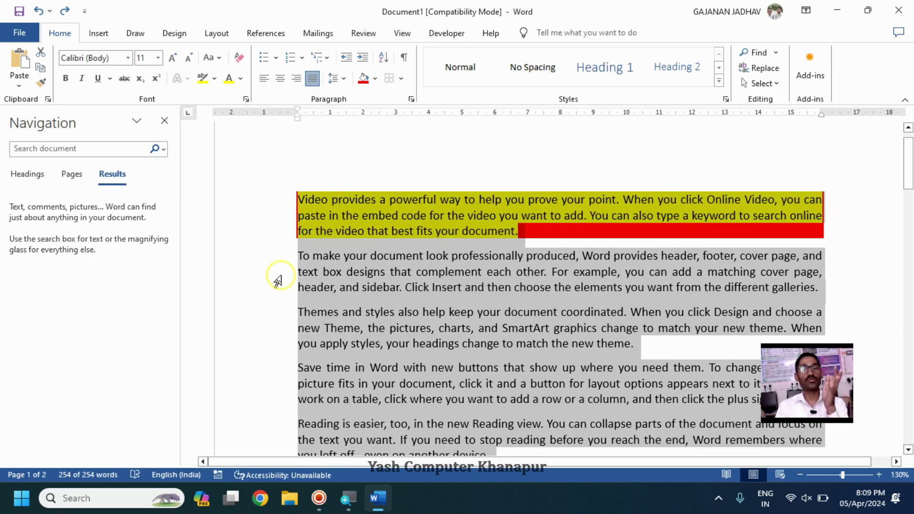